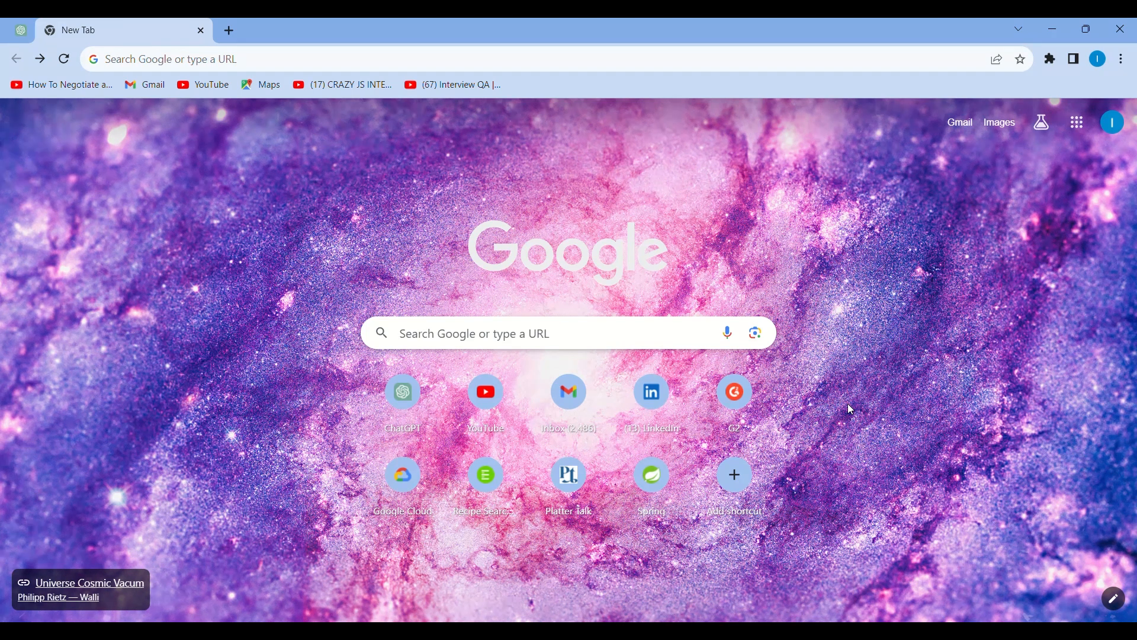
Search Google for "vscode download" and open the official Visual Studio Code download page.
{"action": "left_click", "coordinate": [193, 61]}
{"action": "type", "text": "vscod"}
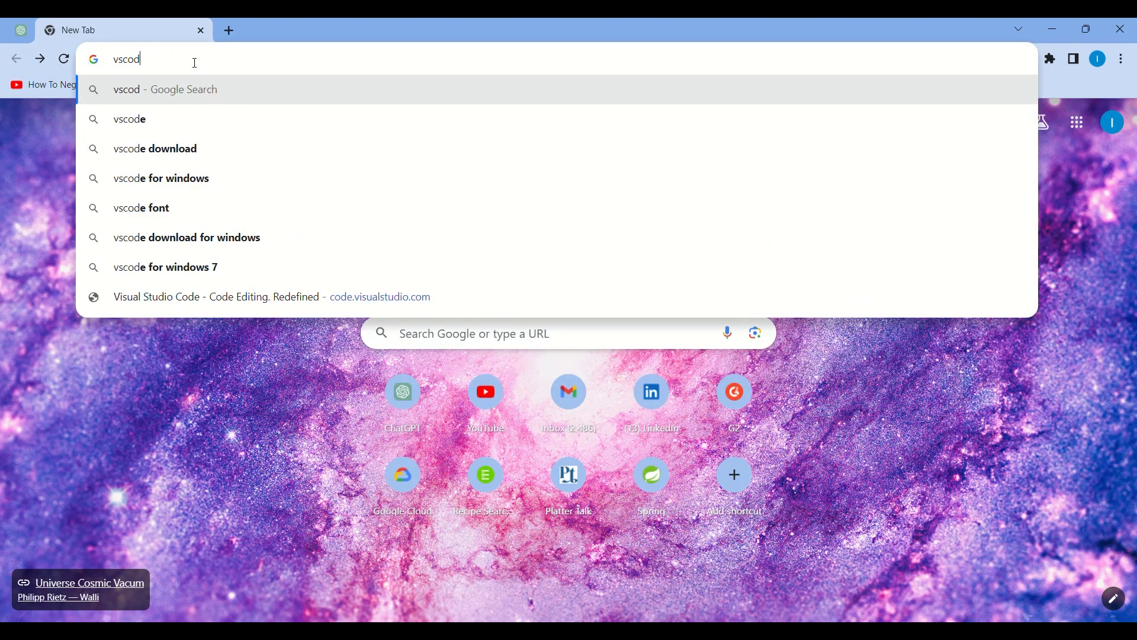
{"action": "key", "text": "Down"}
{"action": "key", "text": "Down"}
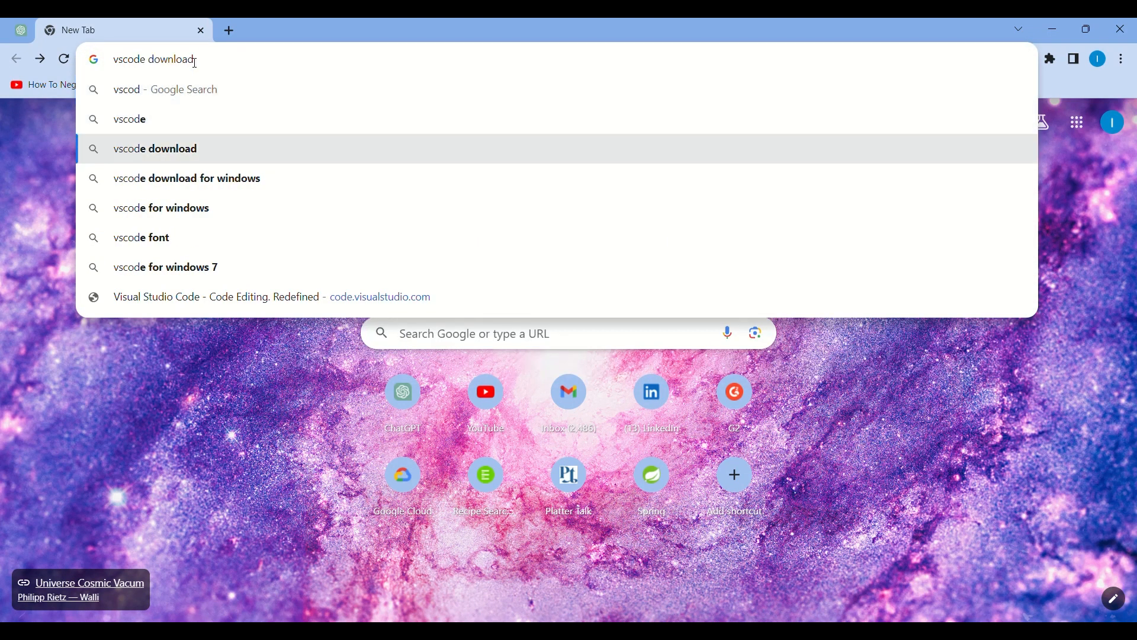
{"action": "key", "text": "Return"}
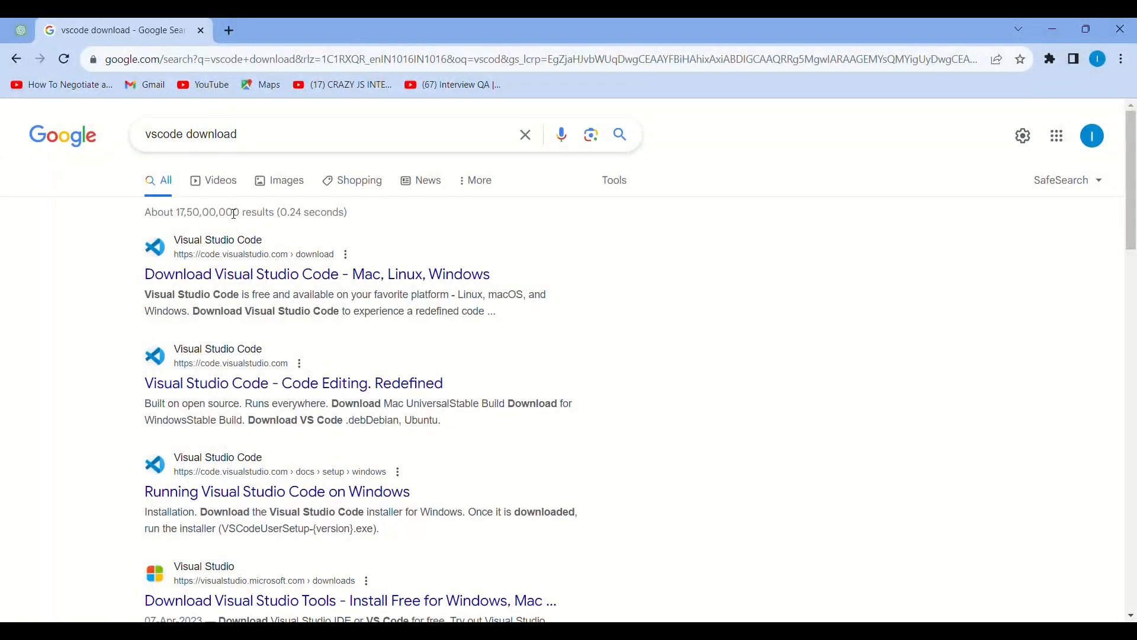
{"action": "left_click", "coordinate": [246, 276]}
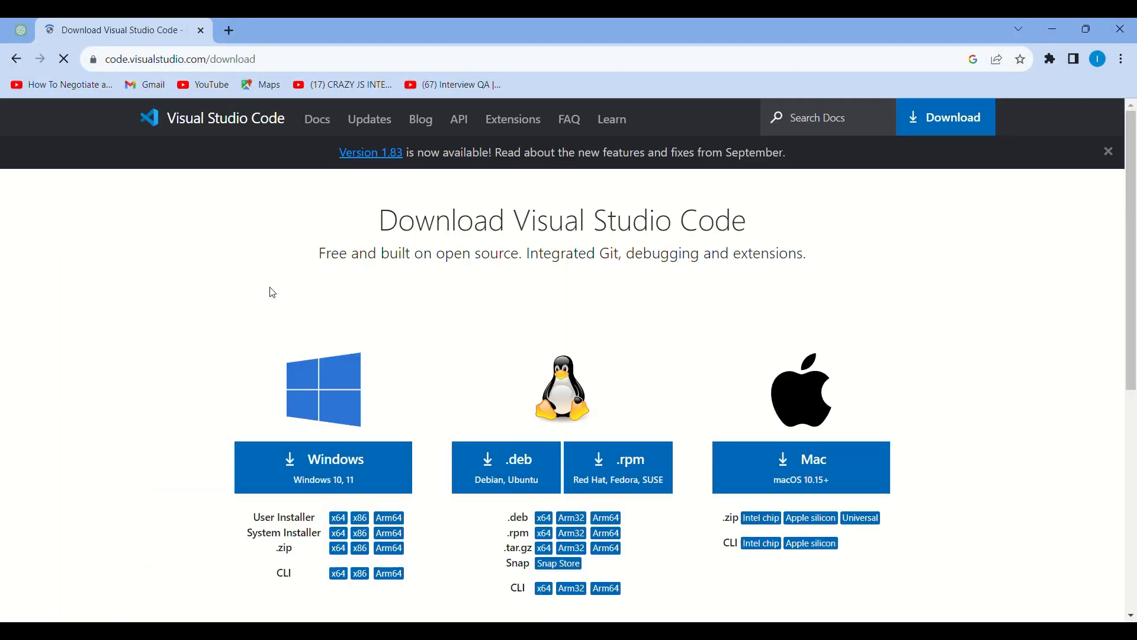
Download the Visual Studio Code installer for Windows 10, 11.
{"action": "scroll", "coordinate": [273, 293], "scroll_direction": "down", "scroll_amount": 2}
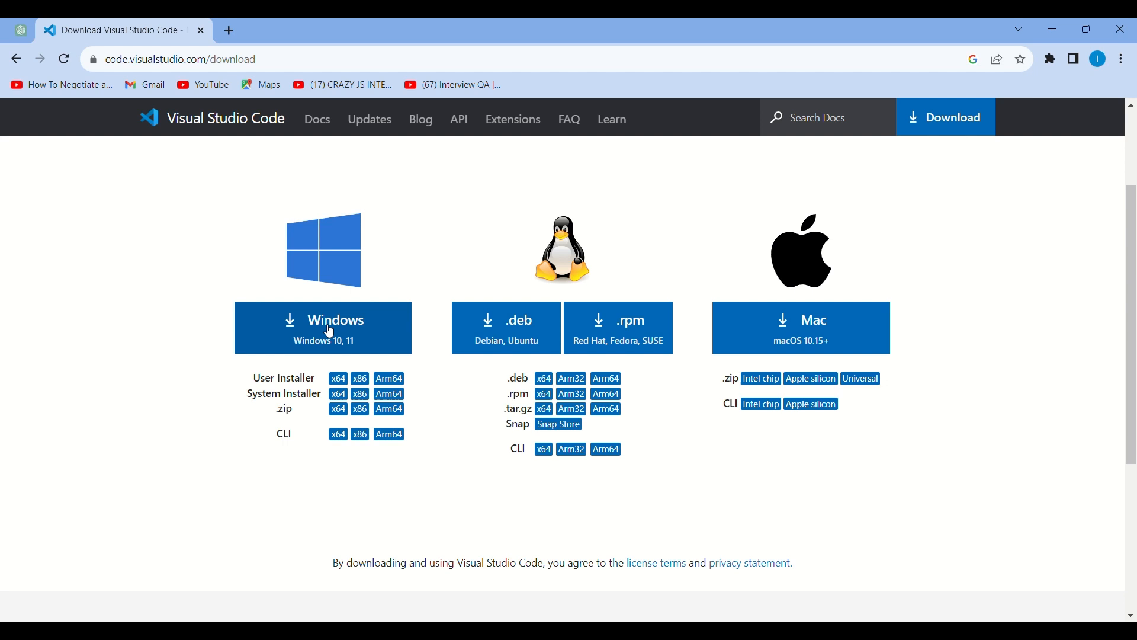
{"action": "left_click", "coordinate": [361, 380]}
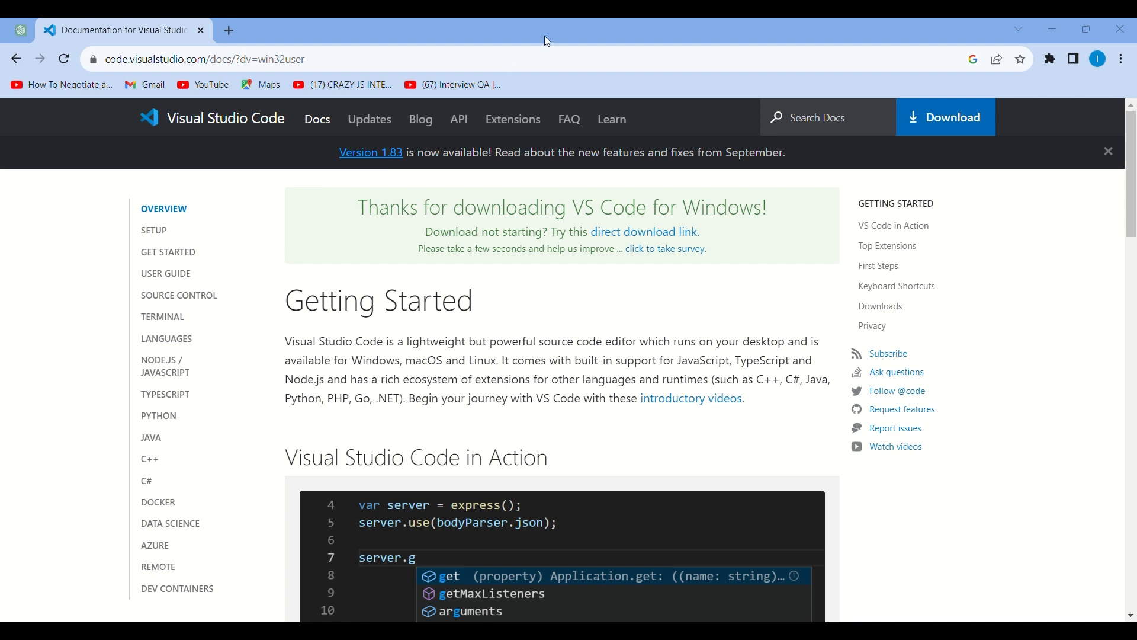
{"action": "left_click", "coordinate": [16, 59]}
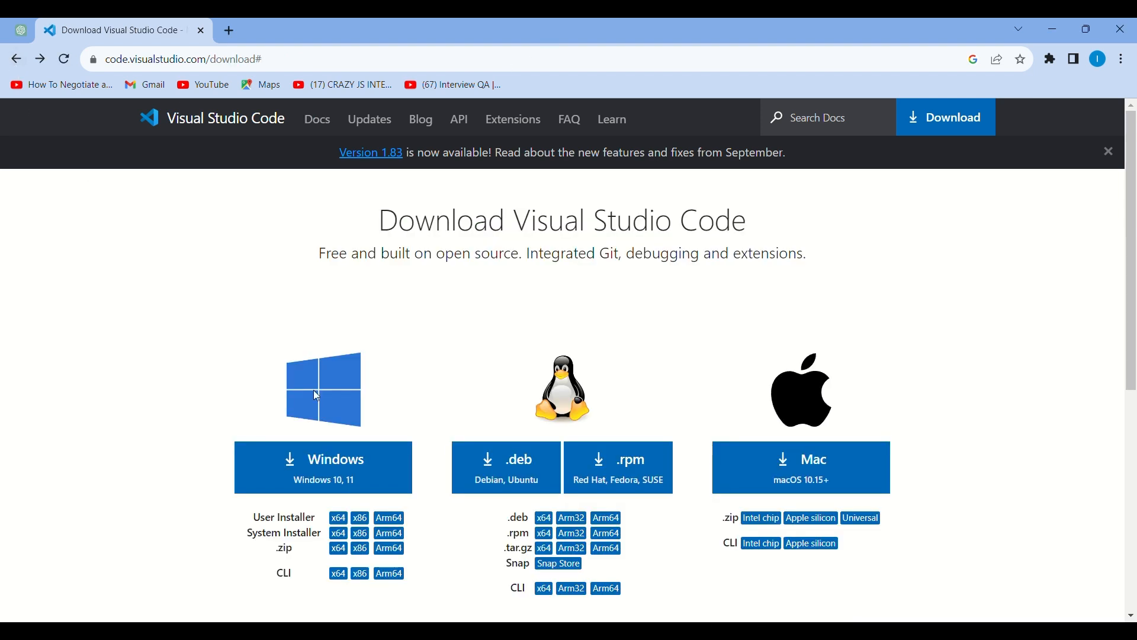
{"action": "left_click", "coordinate": [330, 479]}
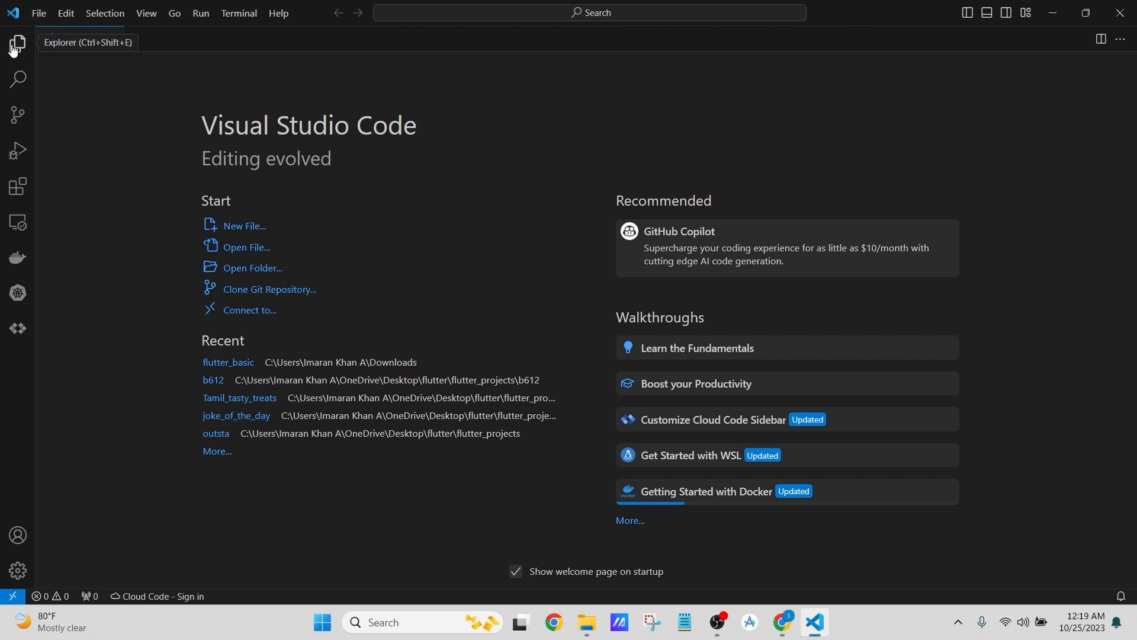
Search the Visual Studio Code extensions marketplace for dart and read through the details of the Dart extension by Dart Code.
{"action": "left_click", "coordinate": [17, 187]}
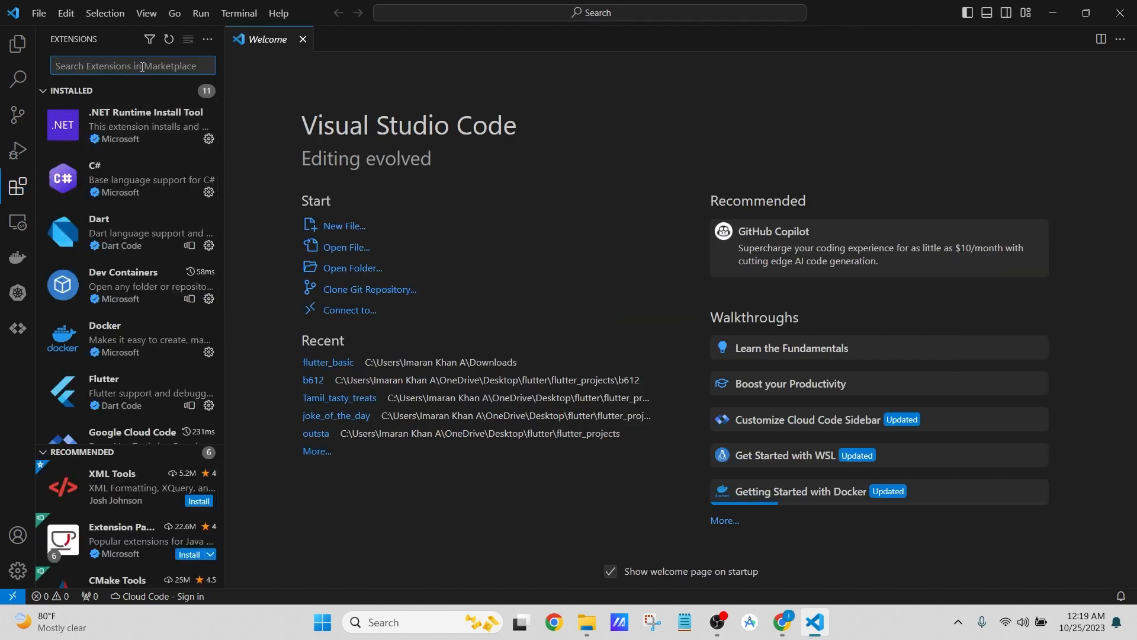
{"action": "type", "text": "dart"}
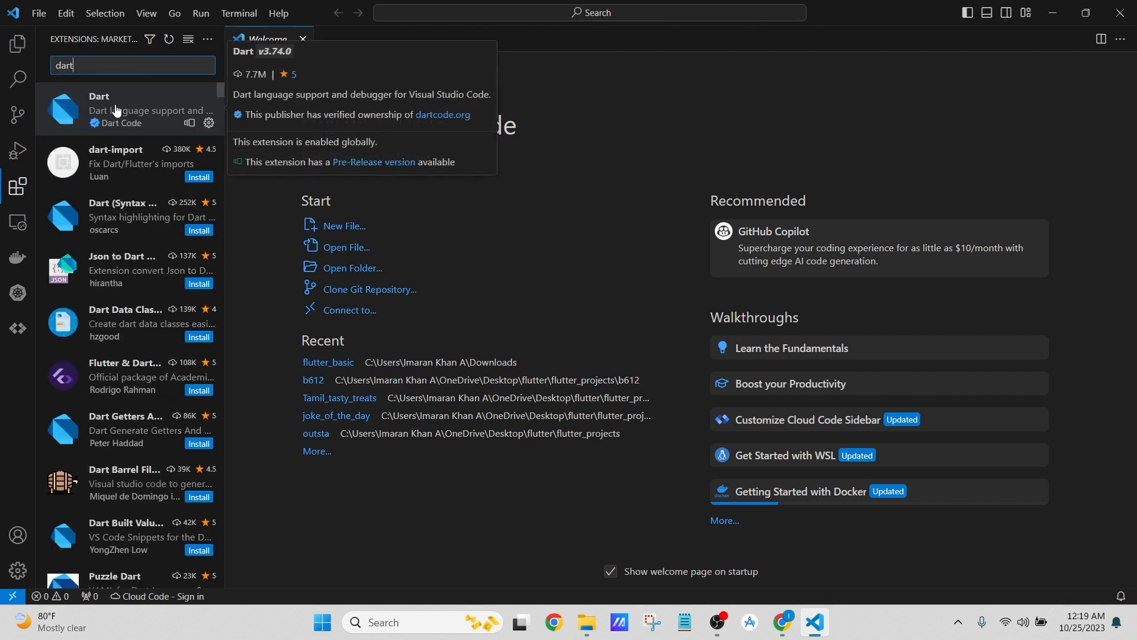
{"action": "left_click", "coordinate": [217, 118]}
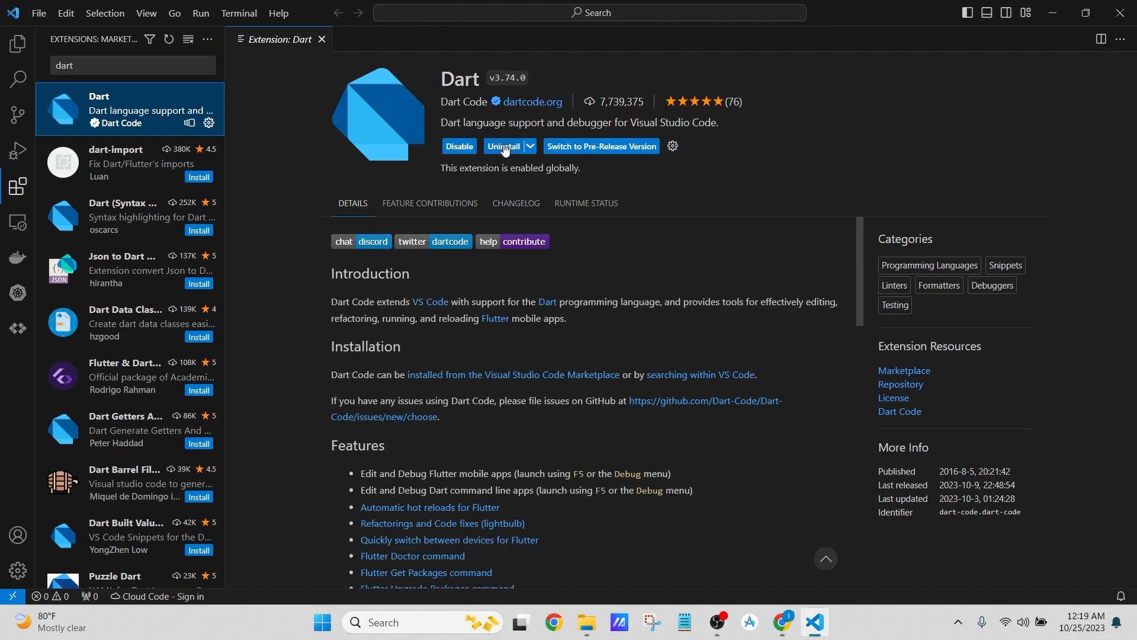
{"action": "scroll", "coordinate": [538, 350], "scroll_direction": "down", "scroll_amount": 9}
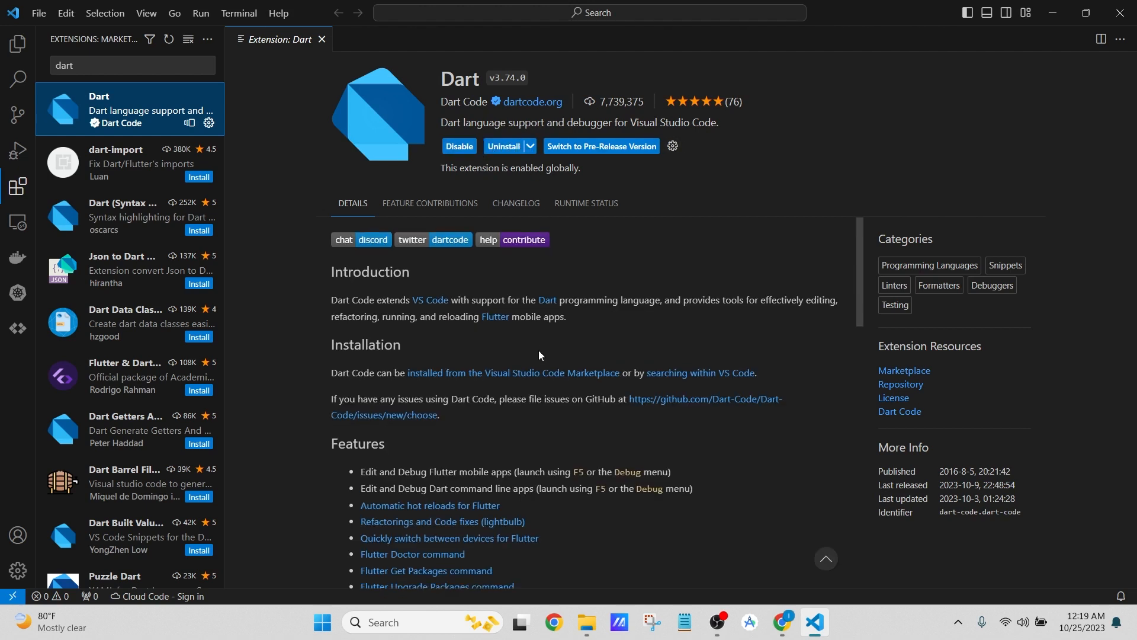
{"action": "scroll", "coordinate": [538, 355], "scroll_direction": "down", "scroll_amount": 3}
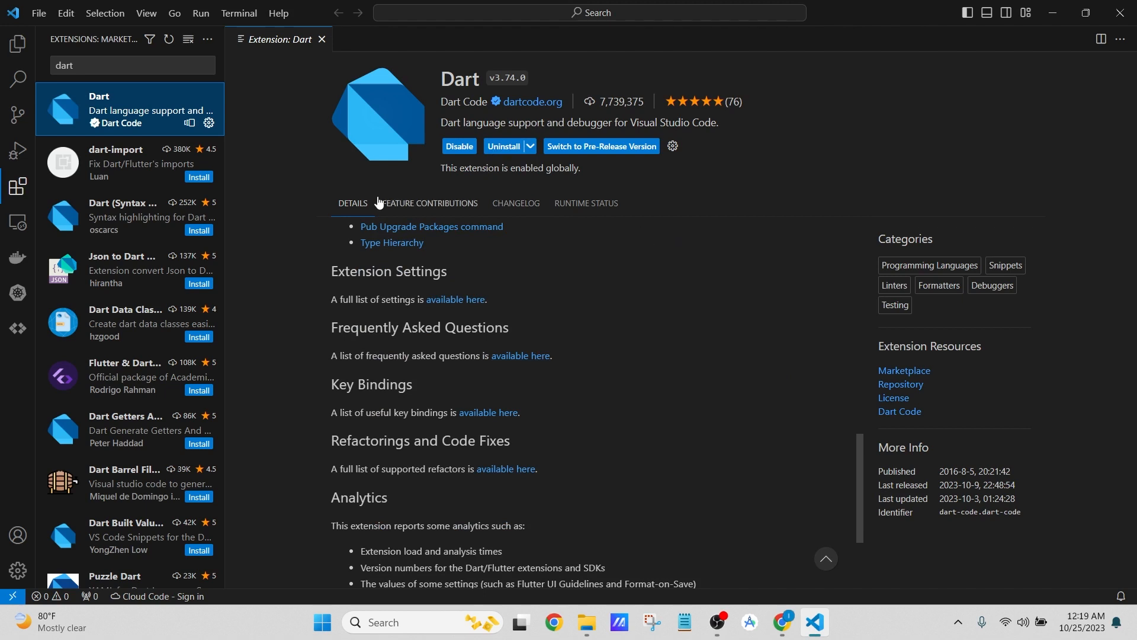
{"action": "scroll", "coordinate": [623, 350], "scroll_direction": "down", "scroll_amount": 2}
{"action": "scroll", "coordinate": [623, 351], "scroll_direction": "up", "scroll_amount": 9}
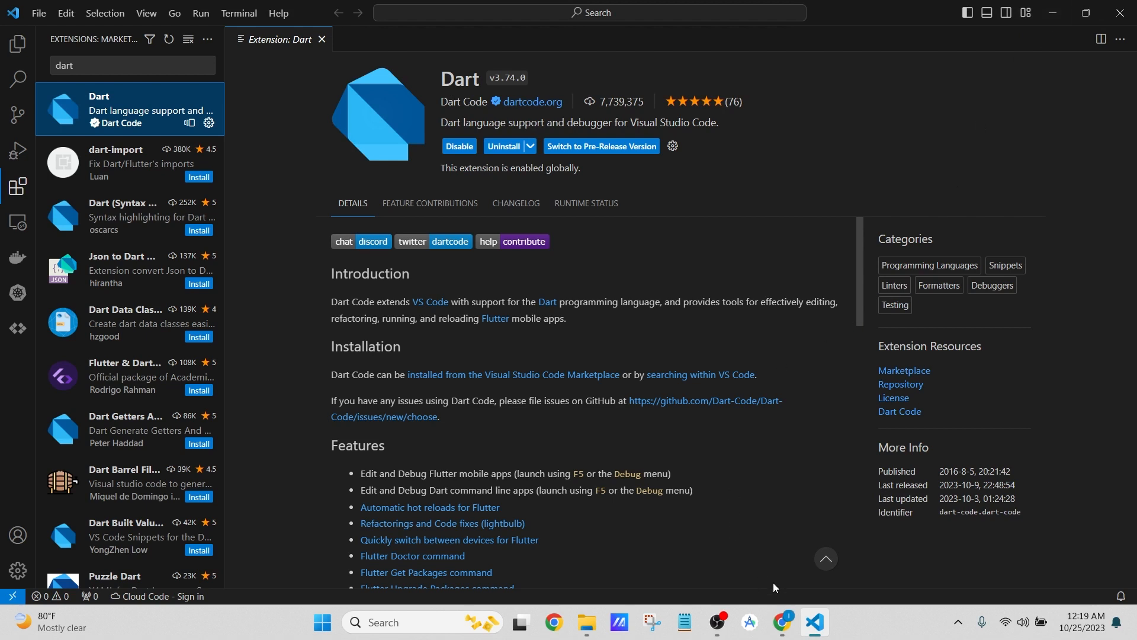
Switch to Chrome and review the Get the Flutter SDK section and address of the Flutter Windows install page.
{"action": "mouse_move", "coordinate": [782, 622]}
{"action": "left_click", "coordinate": [787, 581]}
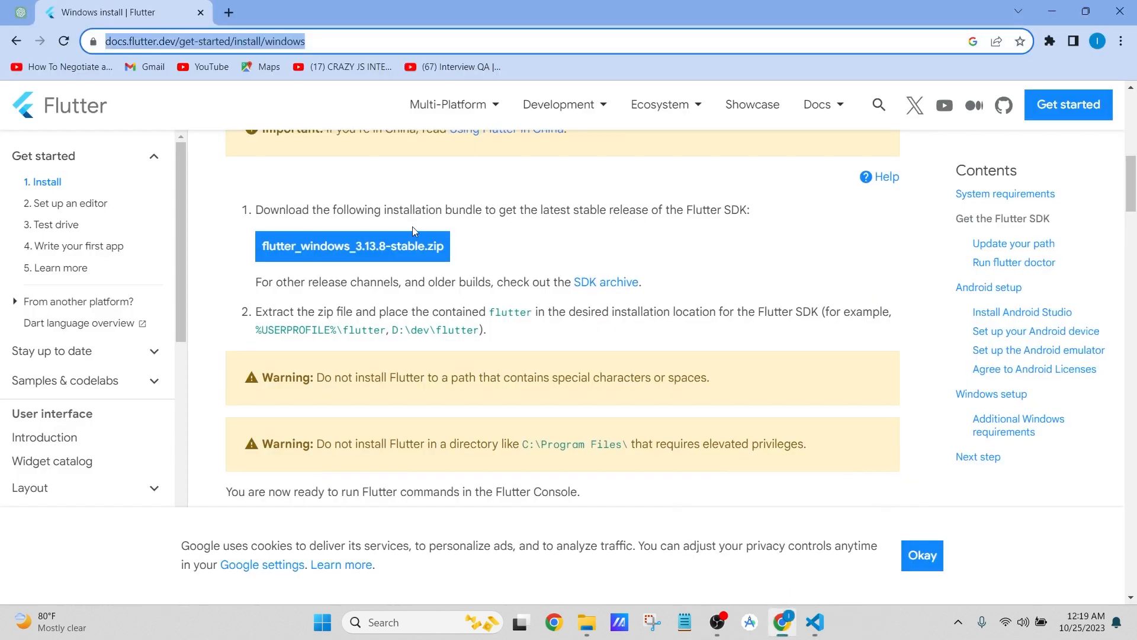
{"action": "scroll", "coordinate": [413, 231], "scroll_direction": "up", "scroll_amount": 7}
{"action": "scroll", "coordinate": [414, 249], "scroll_direction": "down", "scroll_amount": 6}
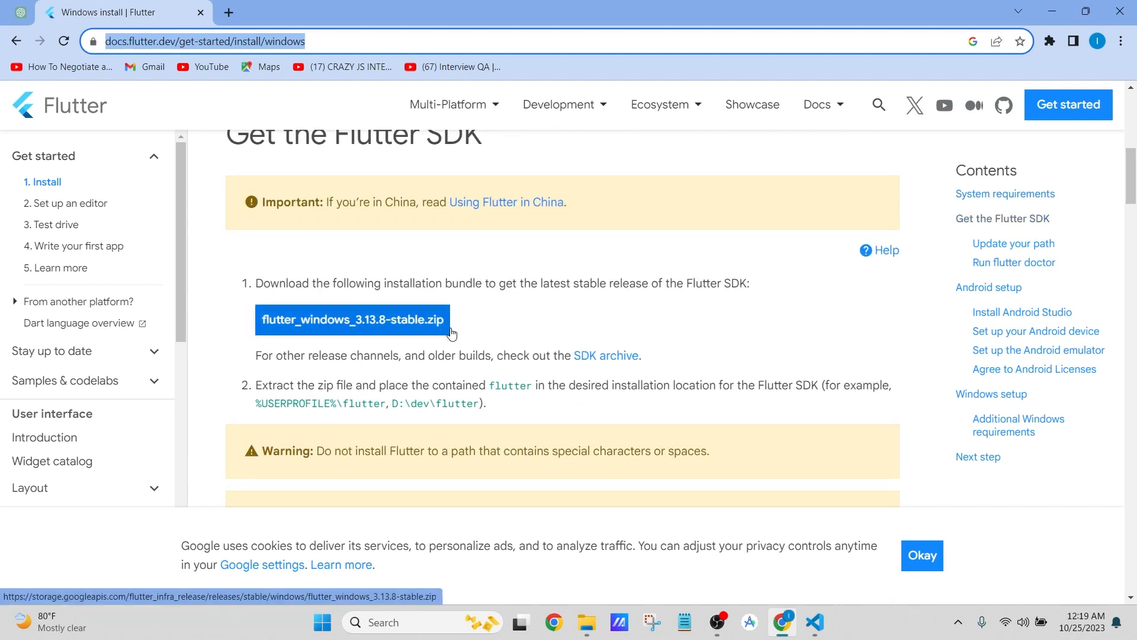
{"action": "left_click", "coordinate": [332, 43]}
{"action": "scroll", "coordinate": [365, 238], "scroll_direction": "up", "scroll_amount": 8}
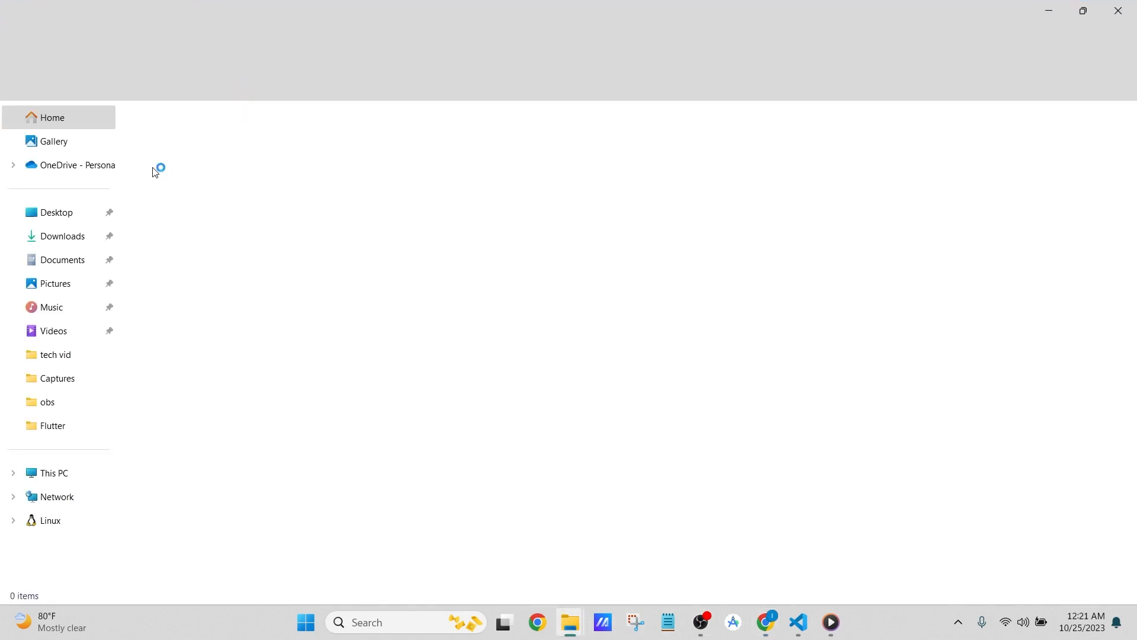
In File Explorer, search the Downloads folder for flutter, and narrow the search to flutter_w.
{"action": "left_click", "coordinate": [57, 237]}
{"action": "left_click", "coordinate": [999, 44]}
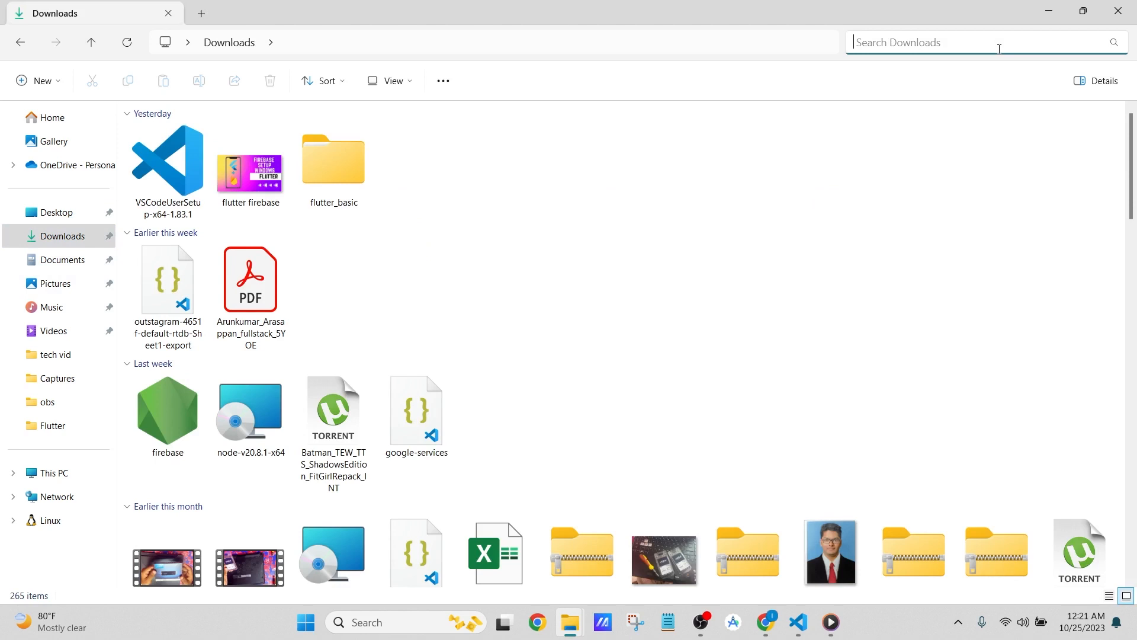
{"action": "type", "text": "flutter"}
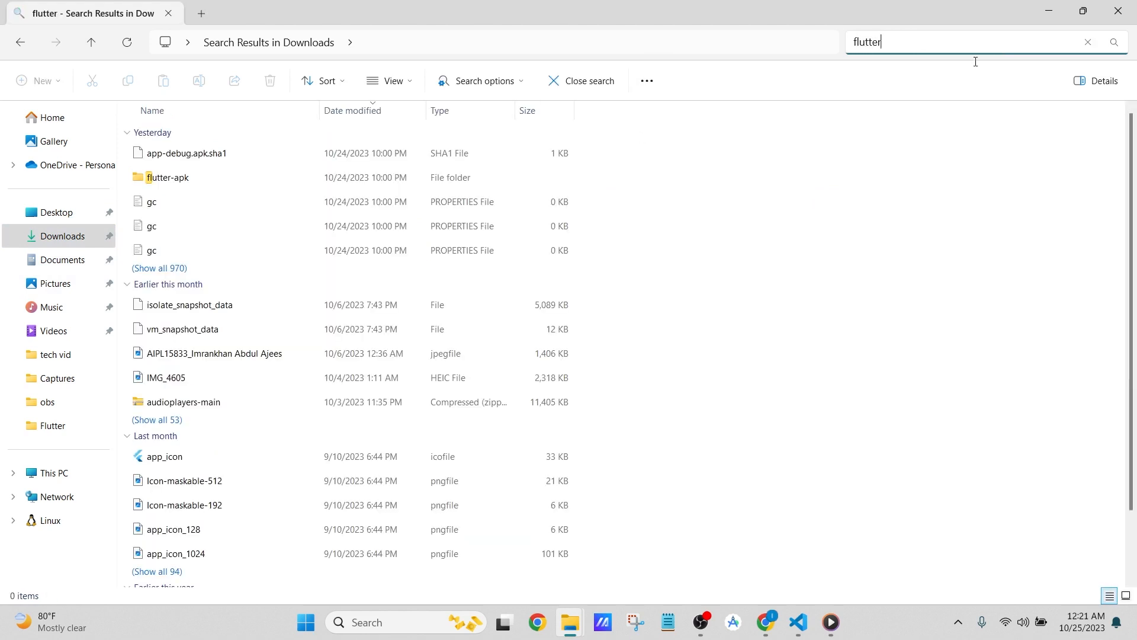
{"action": "scroll", "coordinate": [154, 320], "scroll_direction": "down", "scroll_amount": 1}
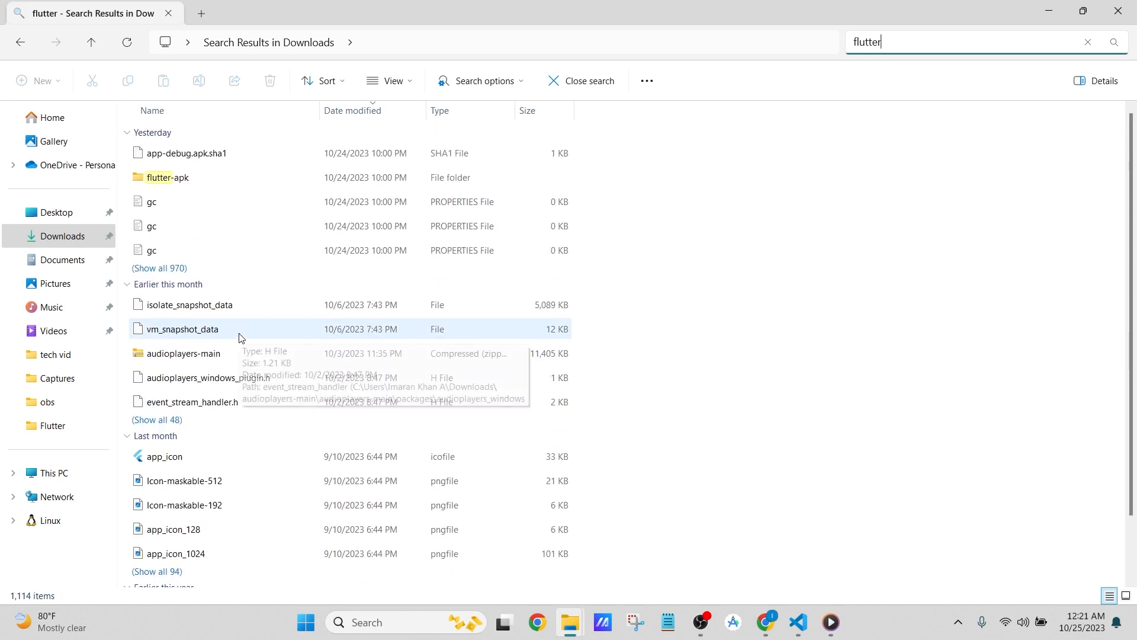
{"action": "key", "text": "alt+Tab"}
{"action": "key", "text": "alt+Tab"}
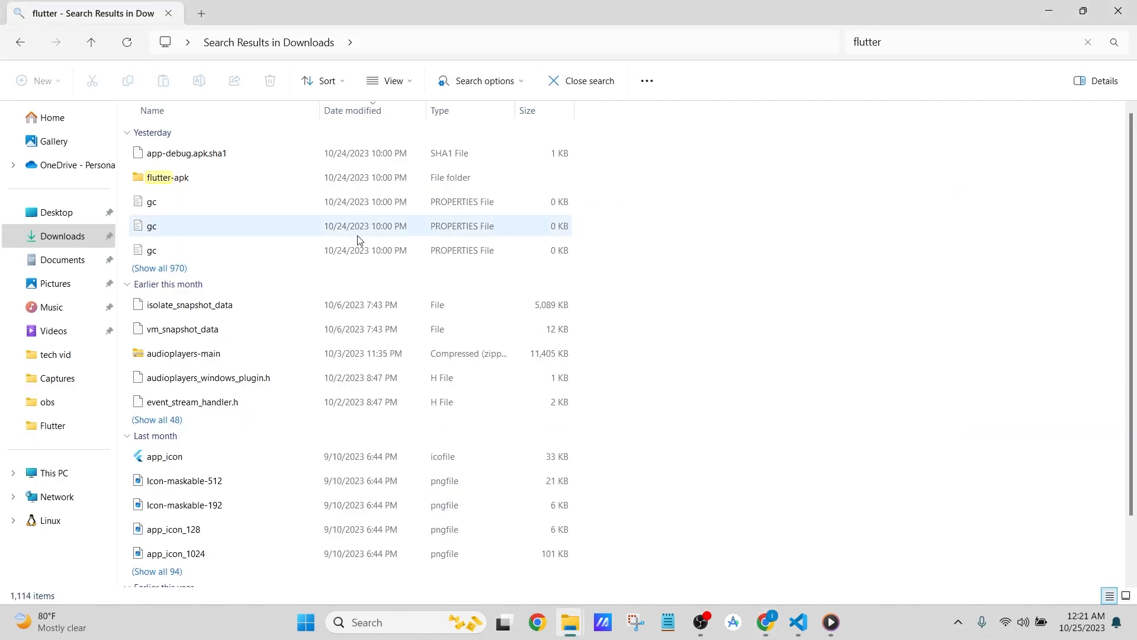
{"action": "left_click", "coordinate": [897, 45]}
{"action": "type", "text": "_w"}
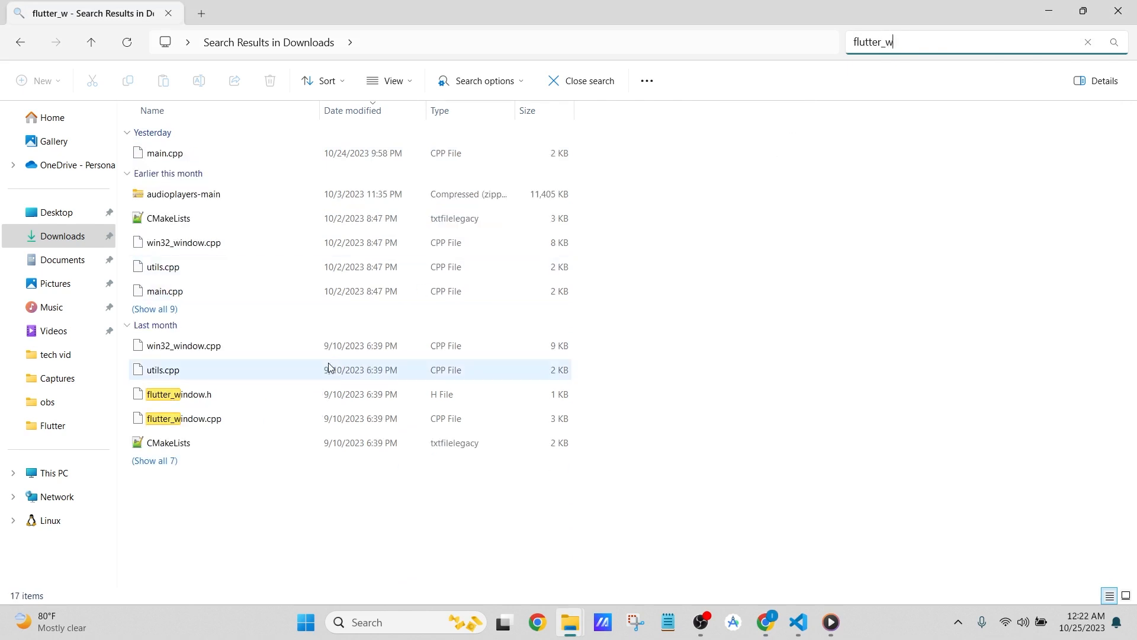
Return to the full Downloads folder and select the flutter_windows_3.13.3-stable archive.
{"action": "left_click", "coordinate": [83, 237]}
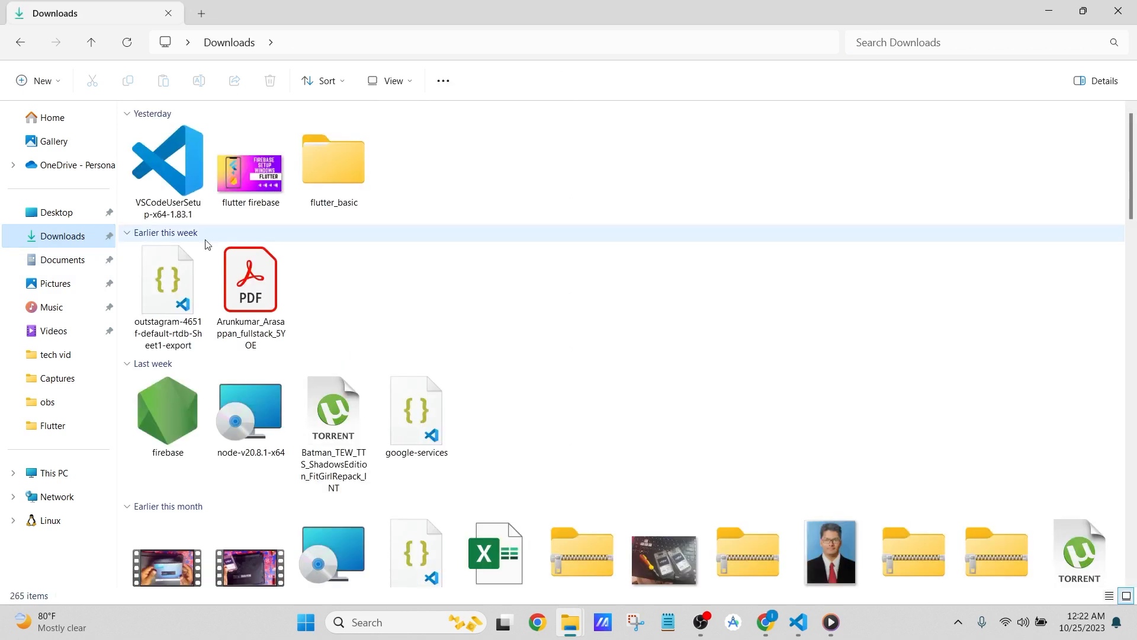
{"action": "scroll", "coordinate": [333, 222], "scroll_direction": "down", "scroll_amount": 10}
{"action": "scroll", "coordinate": [296, 266], "scroll_direction": "up", "scroll_amount": 3}
{"action": "left_click", "coordinate": [259, 291]}
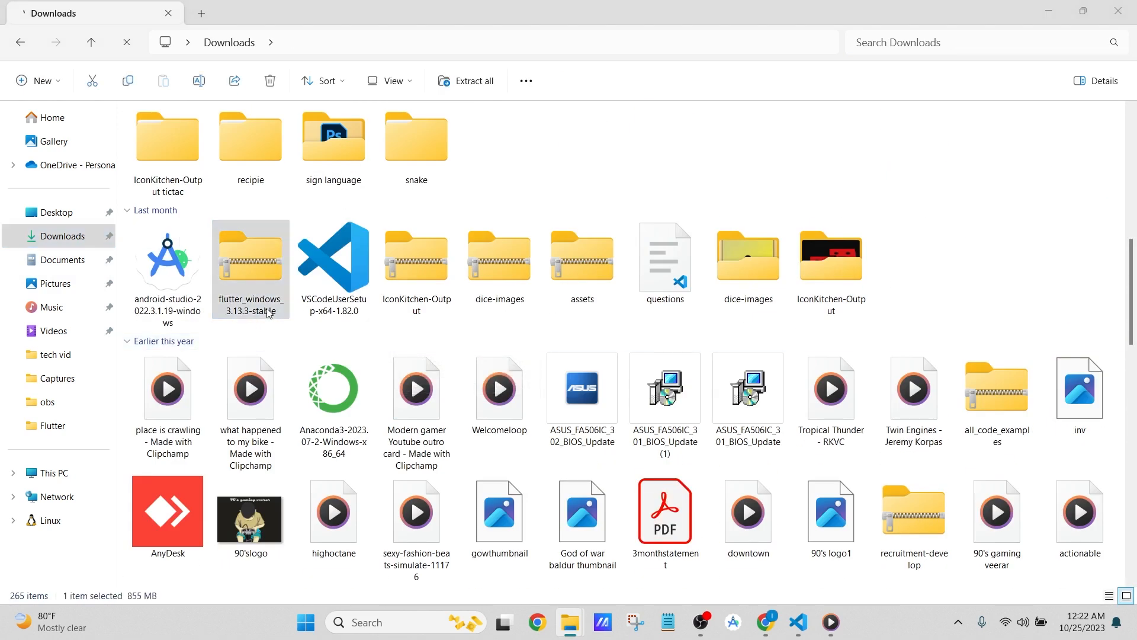
Check the Flutter install page for the SDK bundle and its extraction location, and return to the Downloads folder.
{"action": "key", "text": "alt+Tab"}
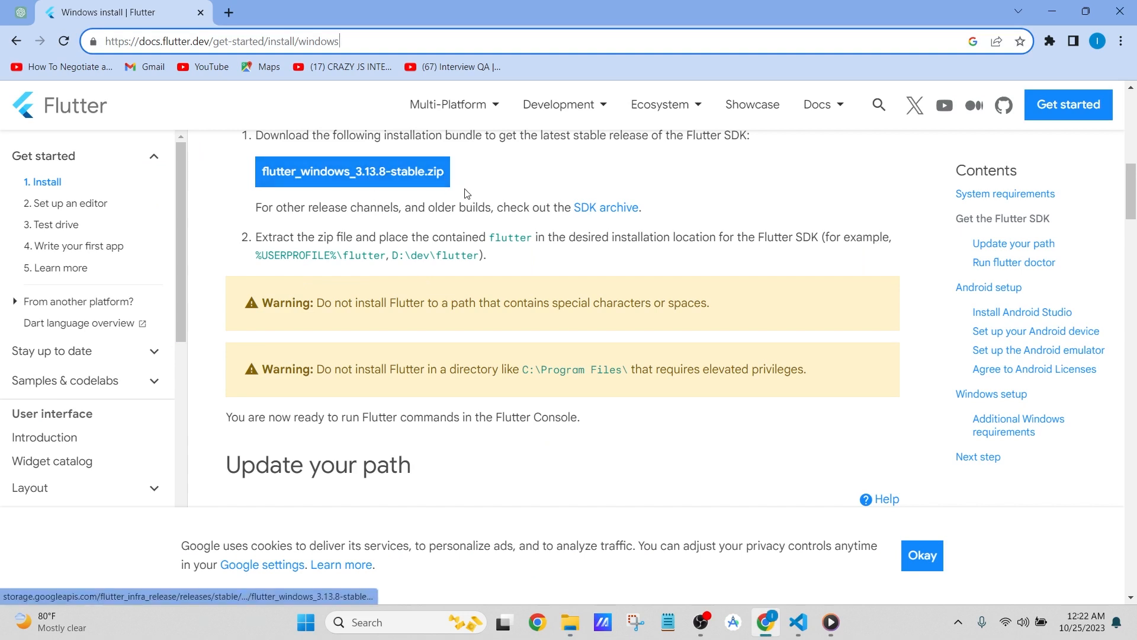
{"action": "key", "text": "alt+Tab"}
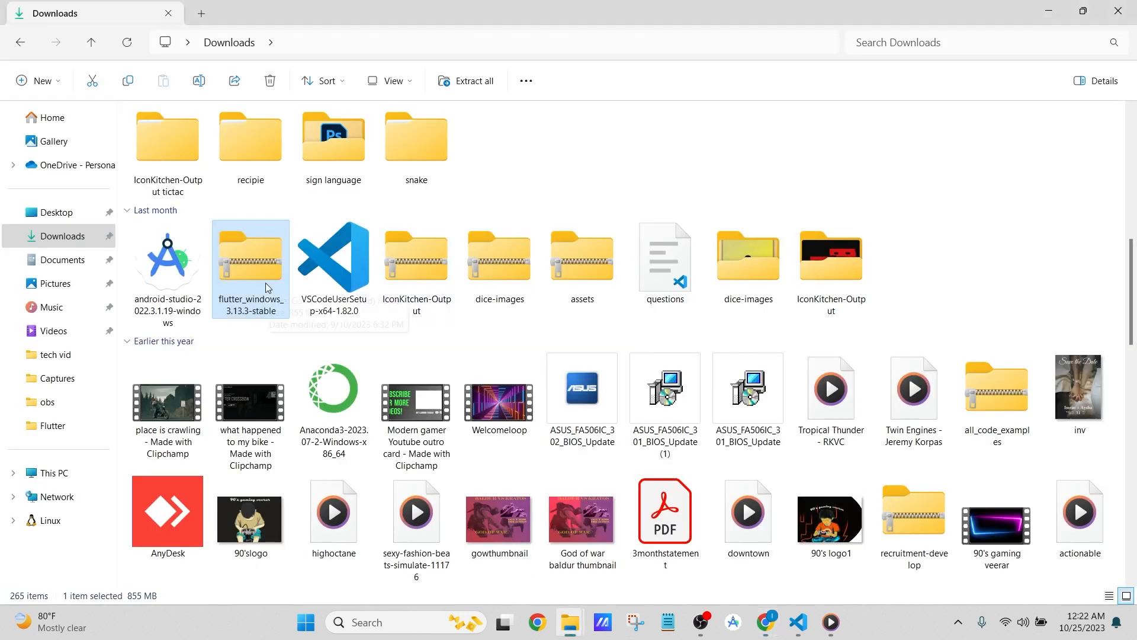
{"action": "key", "text": "alt+Tab"}
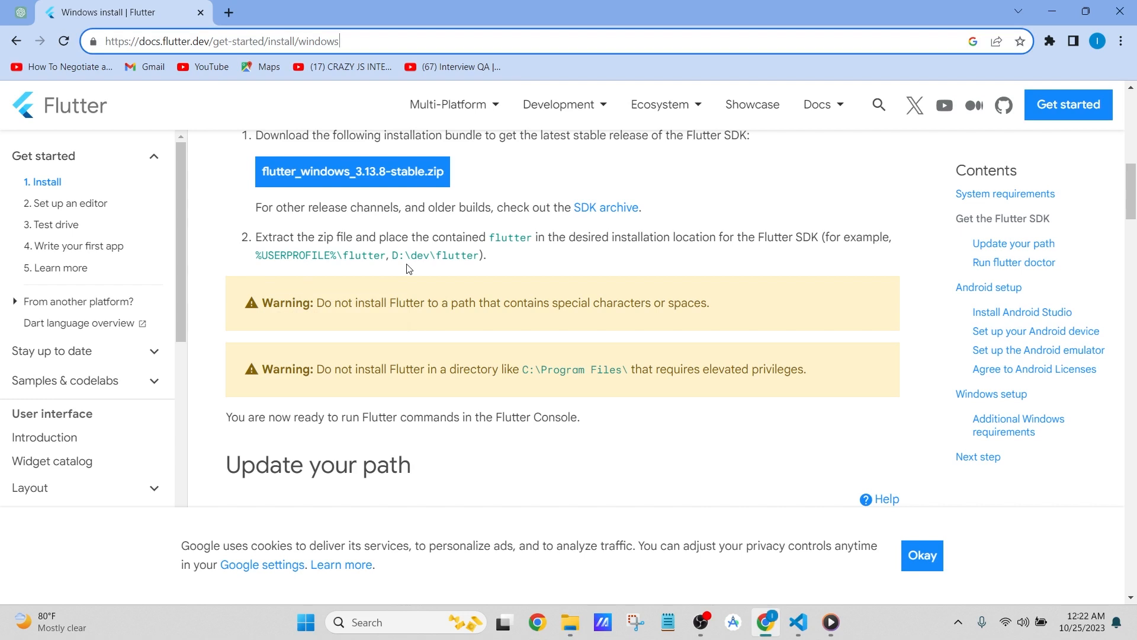
{"action": "key", "text": "alt+Tab"}
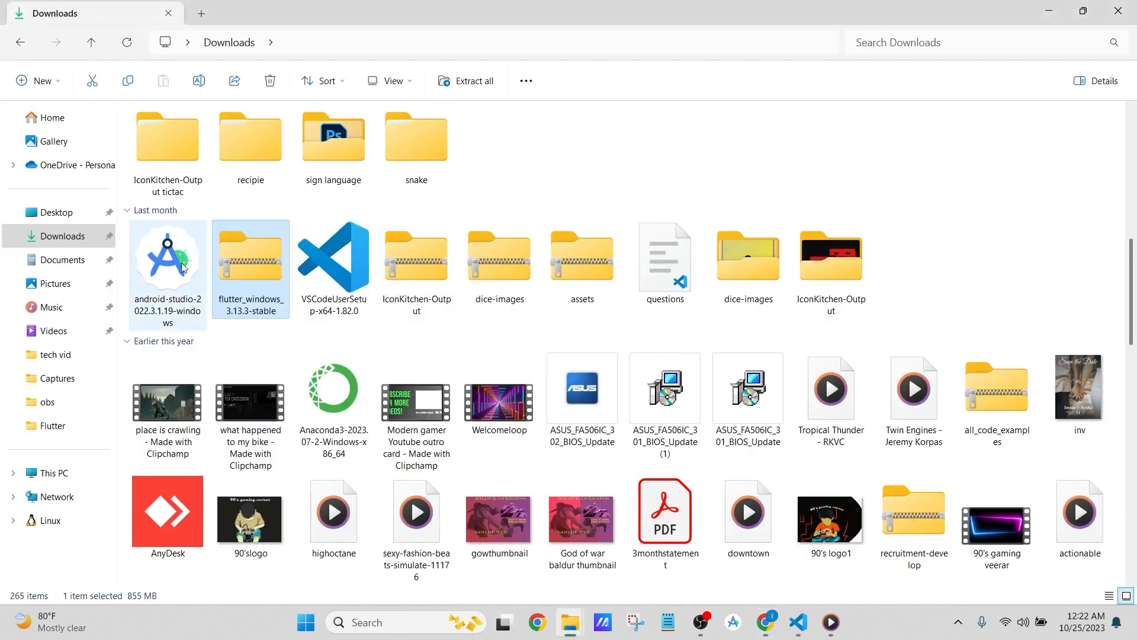
Inspect the contents of the flutter folder inside the flutter_windows_3.13.3-stable archive and go back to Downloads.
{"action": "double_click", "coordinate": [278, 268]}
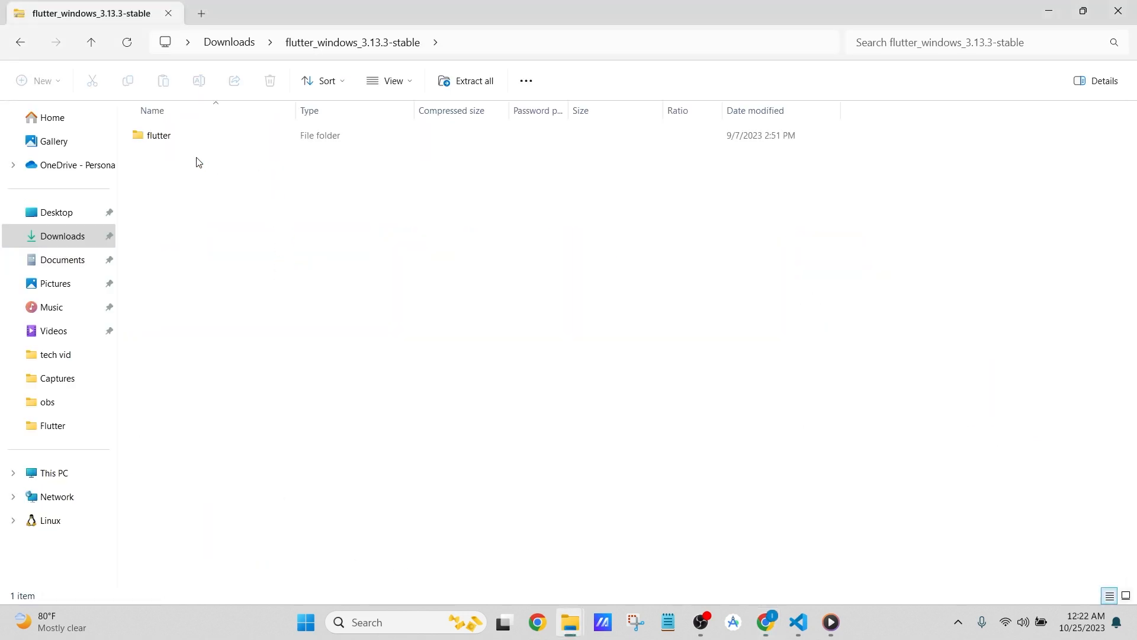
{"action": "left_click", "coordinate": [174, 142]}
{"action": "double_click", "coordinate": [171, 144]}
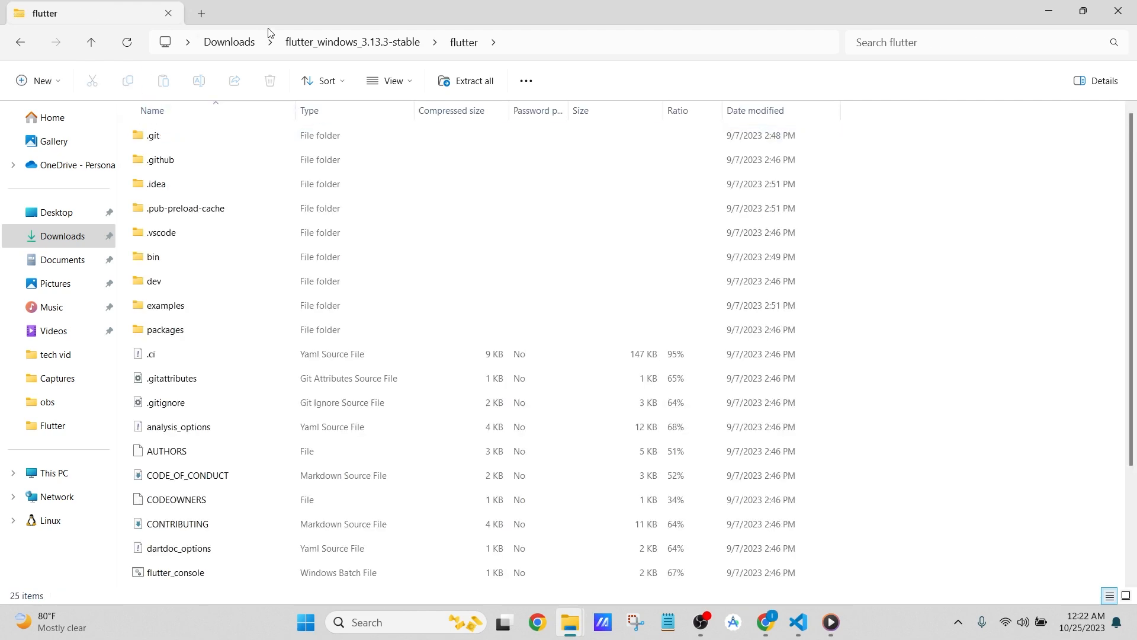
{"action": "left_click", "coordinate": [420, 44]}
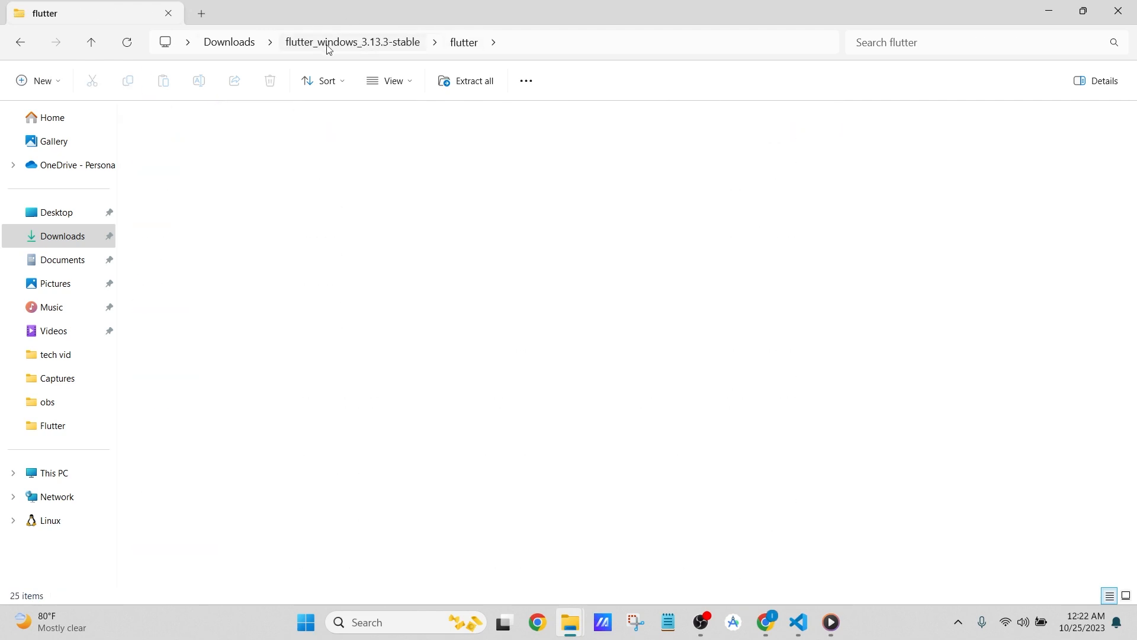
{"action": "left_click", "coordinate": [229, 42]}
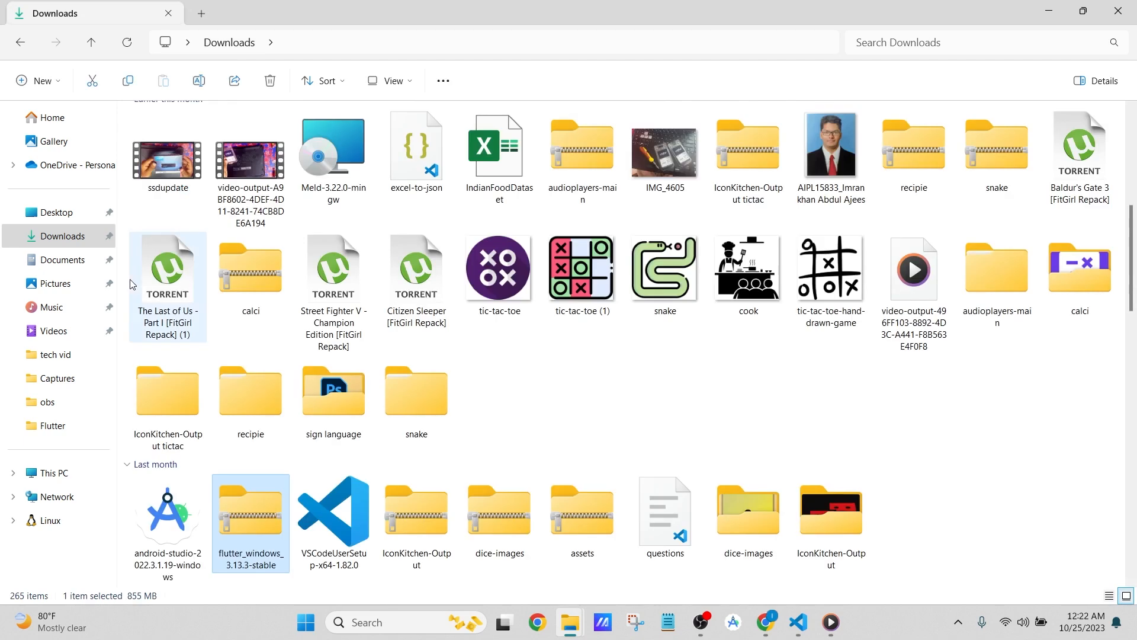
Open the dev folder on New Volume (D:).
{"action": "left_click", "coordinate": [70, 475]}
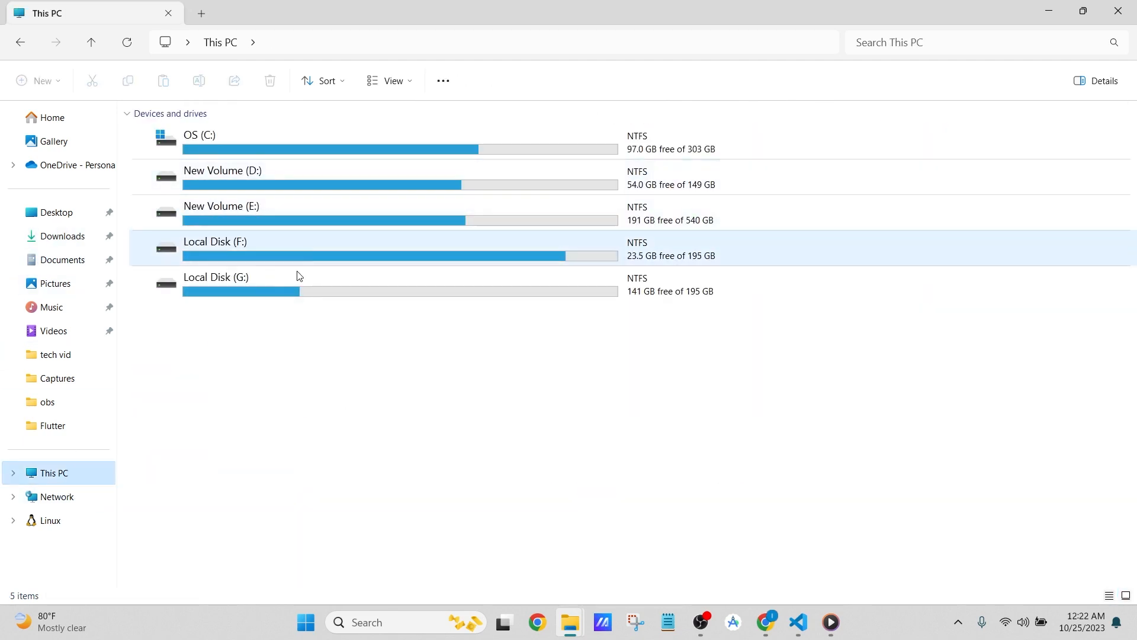
{"action": "double_click", "coordinate": [324, 180]}
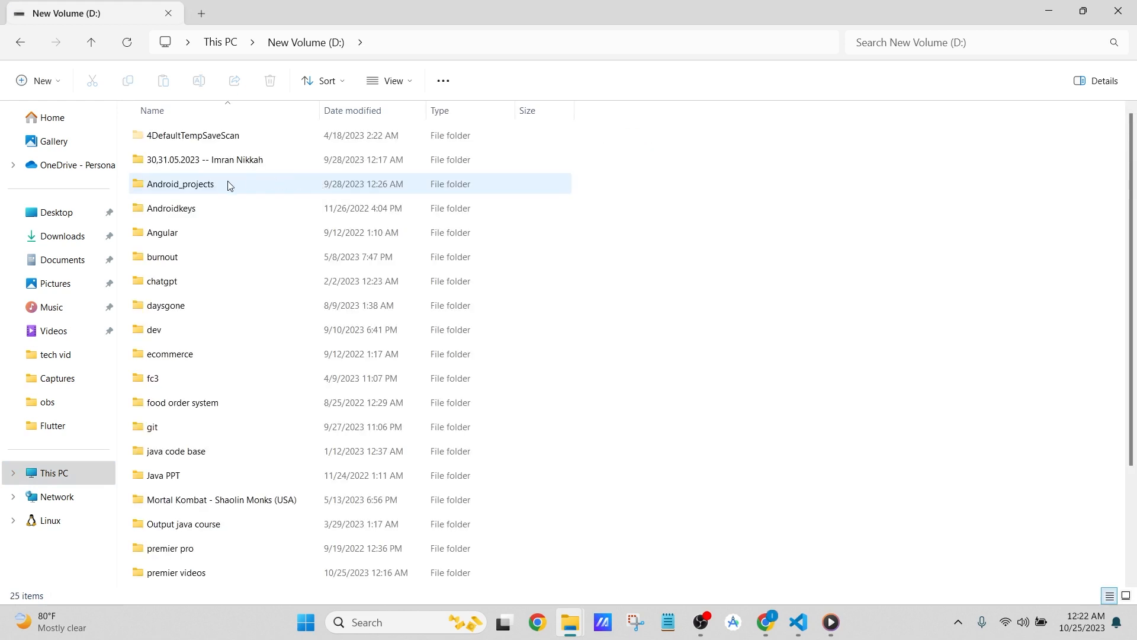
{"action": "left_click", "coordinate": [176, 336]}
{"action": "double_click", "coordinate": [176, 329]}
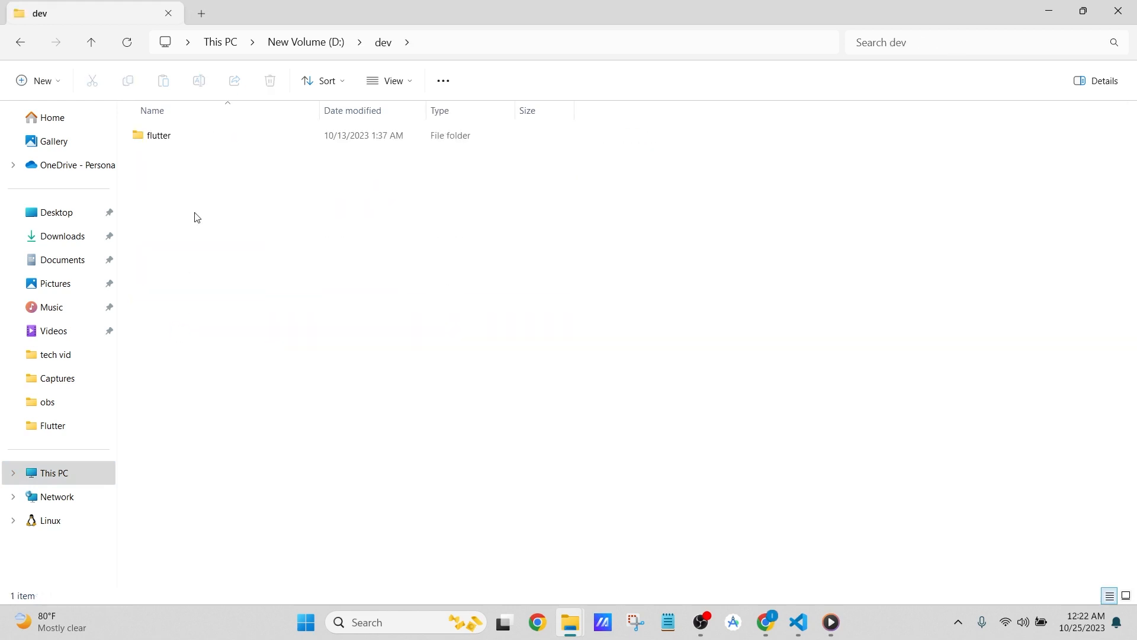
Open the bin folder inside D:\dev\flutter and copy its full path, D:\dev\flutter\bin.
{"action": "double_click", "coordinate": [201, 132]}
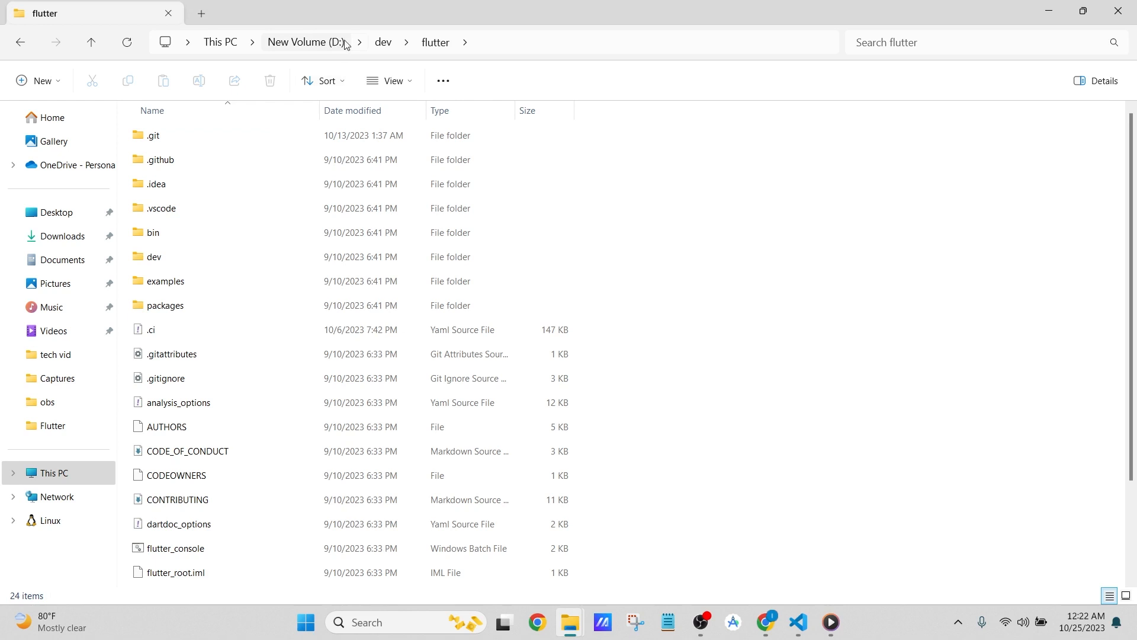
{"action": "scroll", "coordinate": [331, 296], "scroll_direction": "down", "scroll_amount": 2}
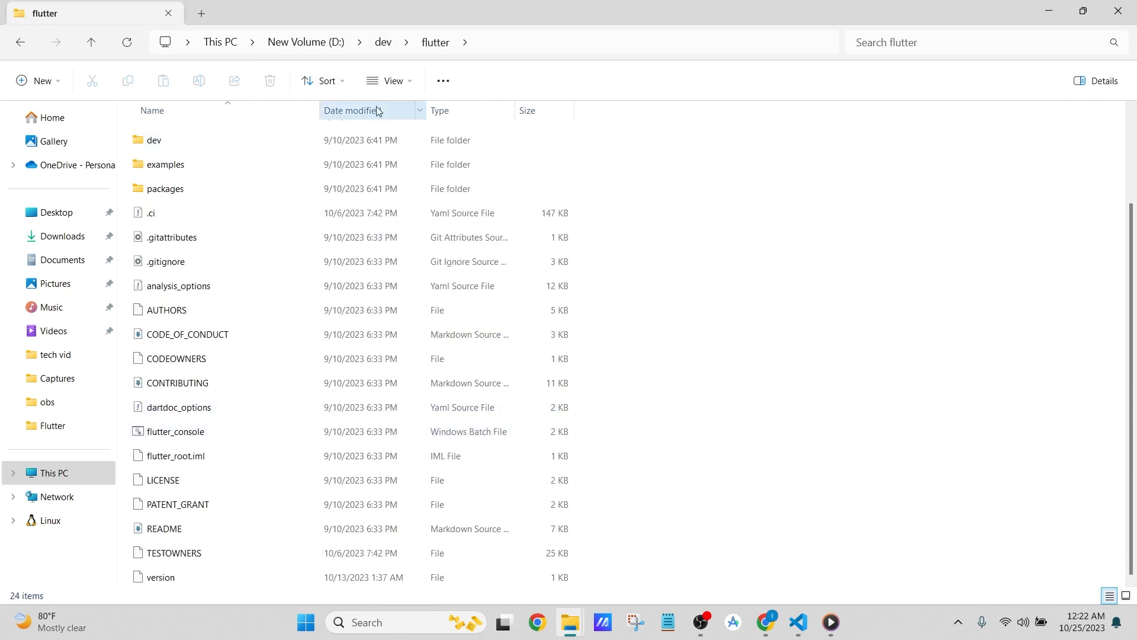
{"action": "scroll", "coordinate": [282, 326], "scroll_direction": "up", "scroll_amount": 2}
{"action": "double_click", "coordinate": [160, 235]}
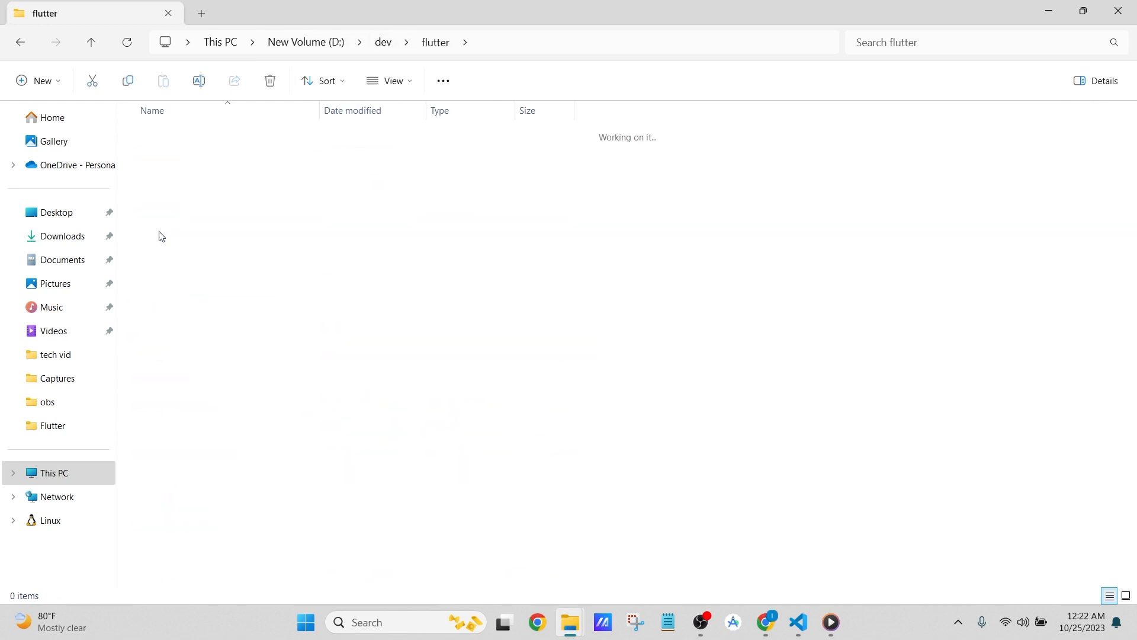
{"action": "left_click", "coordinate": [578, 45]}
{"action": "key", "text": "ctrl+c"}
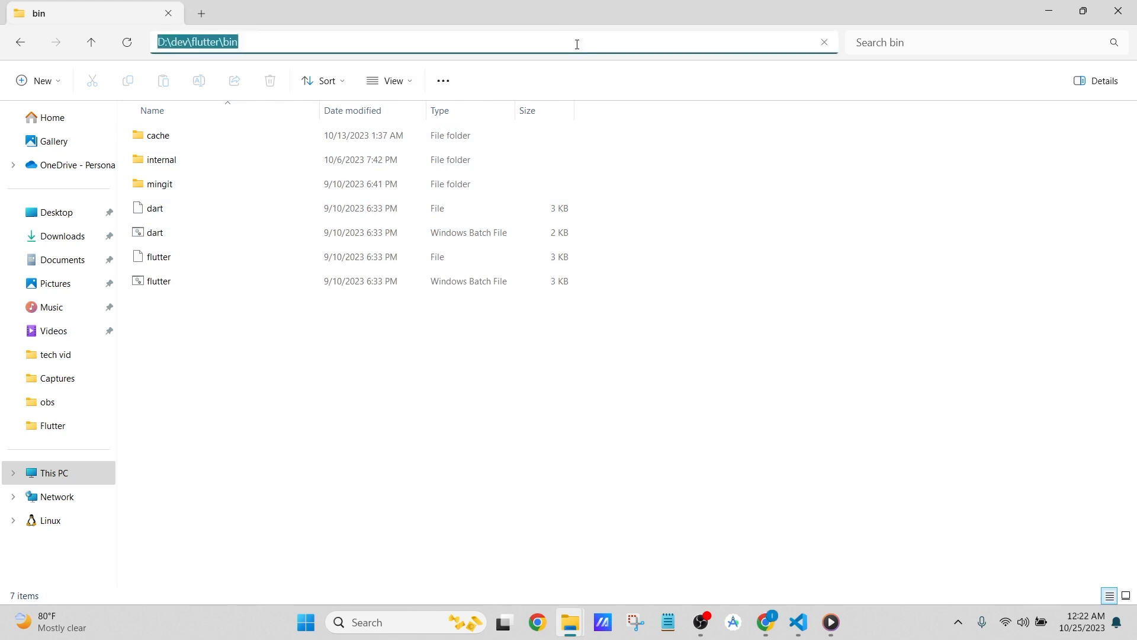
Open the user Path variable for editing from the system environment variables and select its D:\dev\flutter\bin entry.
{"action": "left_click", "coordinate": [356, 621]}
{"action": "type", "text": "envir"}
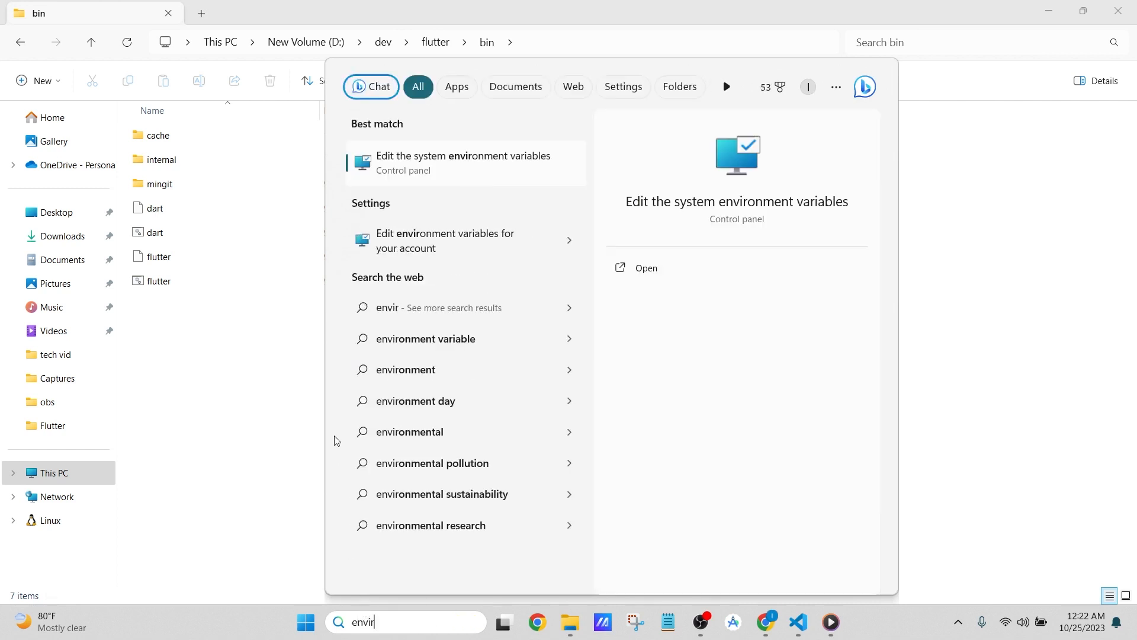
{"action": "left_click", "coordinate": [451, 163]}
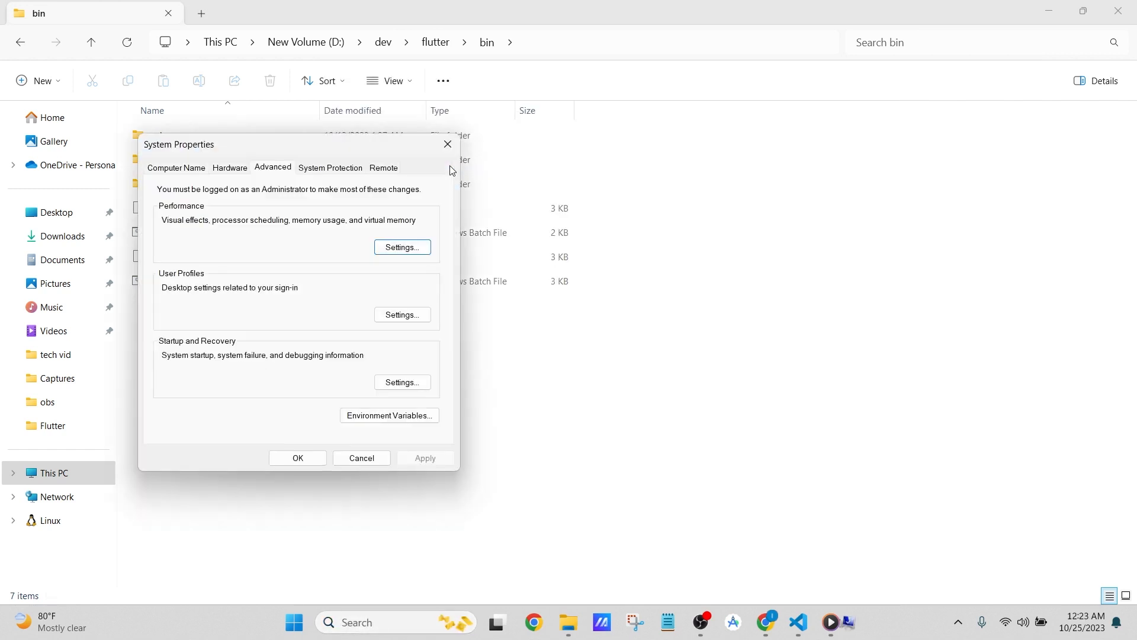
{"action": "left_click", "coordinate": [377, 416]}
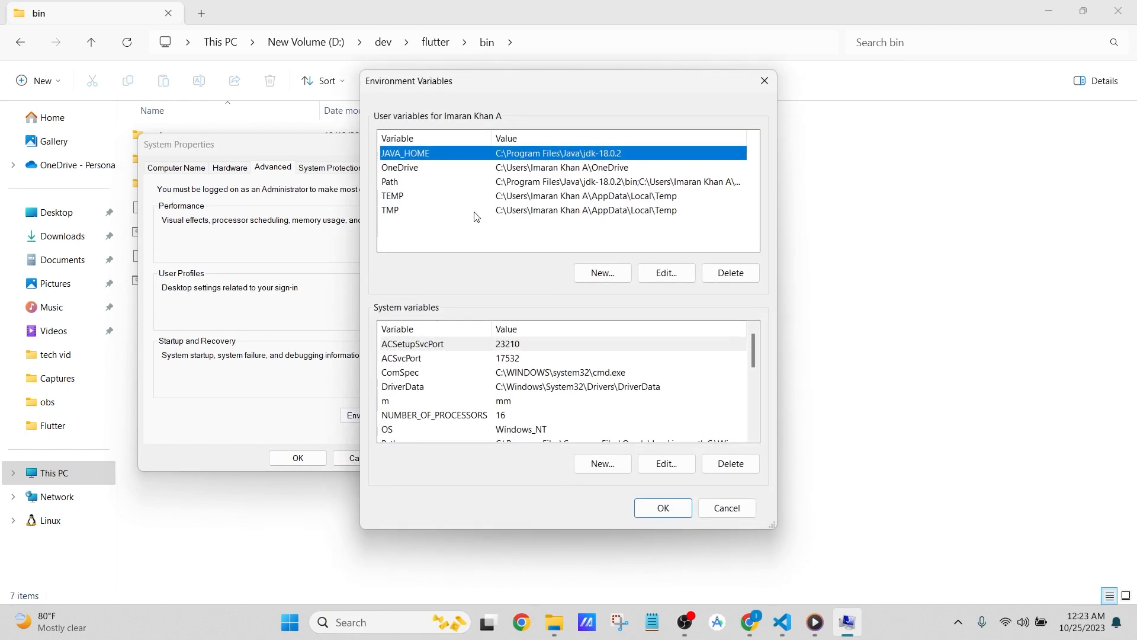
{"action": "double_click", "coordinate": [425, 189]}
{"action": "left_click", "coordinate": [508, 209]}
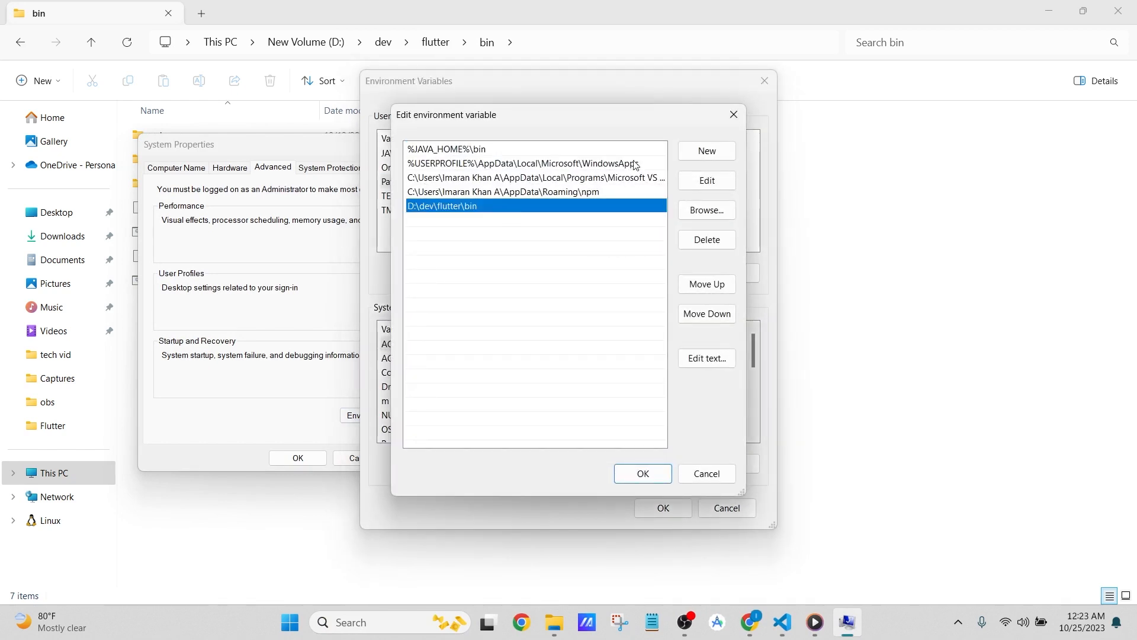
Try adding the copied path D:\dev\flutter\bin as a new Path entry and erase the duplicate text.
{"action": "left_click", "coordinate": [705, 152]}
{"action": "key", "text": "ctrl+v"}
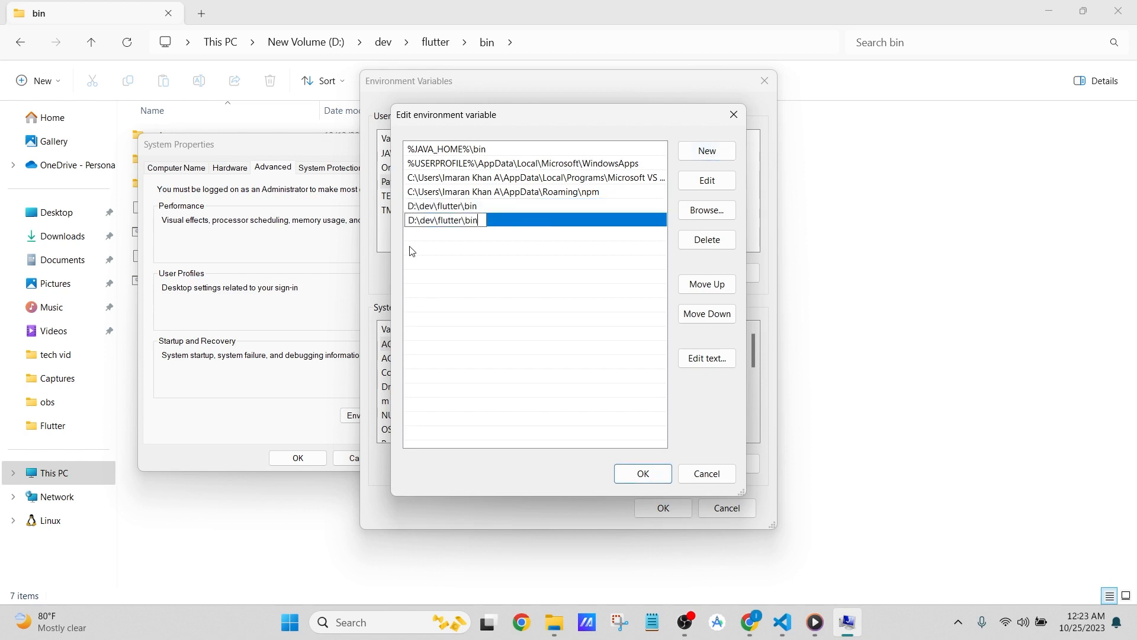
{"action": "key", "text": "BackSpace"}
{"action": "key", "text": "BackSpace"}
{"action": "key", "text": "BackSpace"}
{"action": "key", "text": "BackSpace"}
{"action": "key", "text": "BackSpace"}
{"action": "key", "text": "BackSpace"}
{"action": "key", "text": "BackSpace"}
{"action": "key", "text": "BackSpace"}
{"action": "key", "text": "BackSpace"}
{"action": "key", "text": "BackSpace"}
{"action": "key", "text": "BackSpace"}
{"action": "key", "text": "BackSpace"}
{"action": "key", "text": "BackSpace"}
{"action": "key", "text": "BackSpace"}
{"action": "key", "text": "BackSpace"}
{"action": "key", "text": "BackSpace"}
{"action": "key", "text": "BackSpace"}
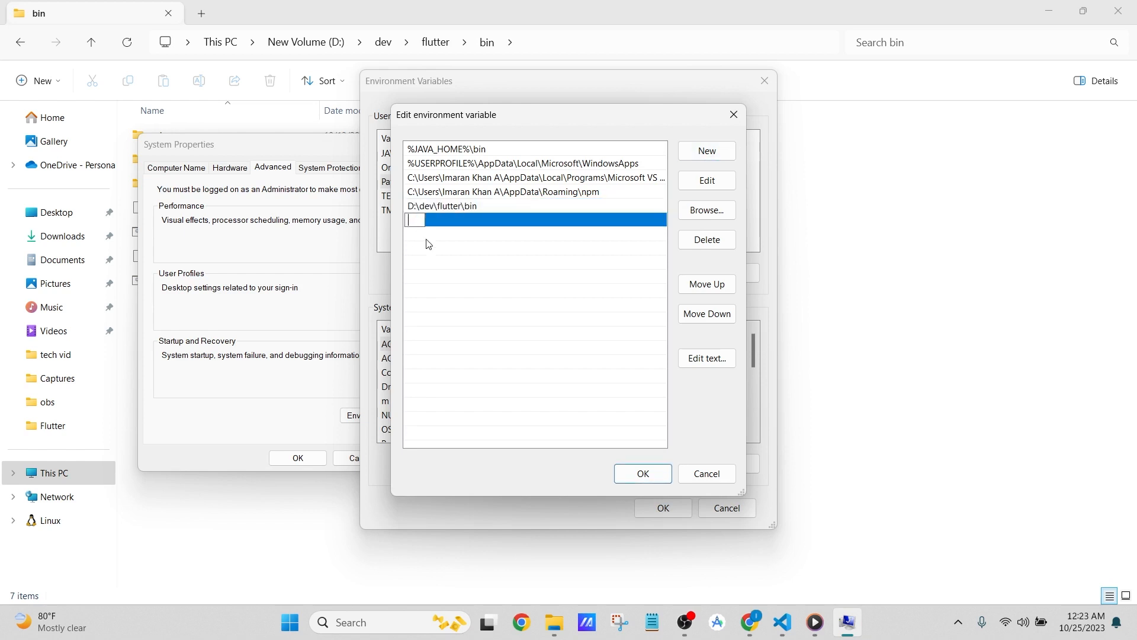
Accept the Path entries and close the Environment Variables and System Properties dialogs.
{"action": "left_click", "coordinate": [650, 469]}
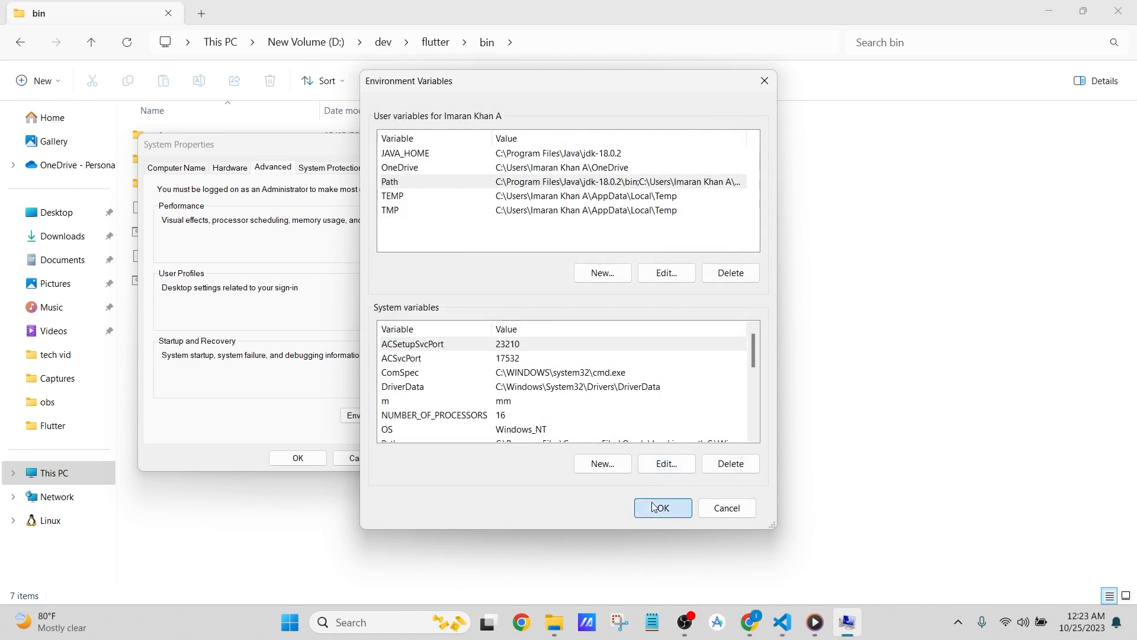
{"action": "left_click", "coordinate": [662, 506]}
{"action": "left_click", "coordinate": [311, 462]}
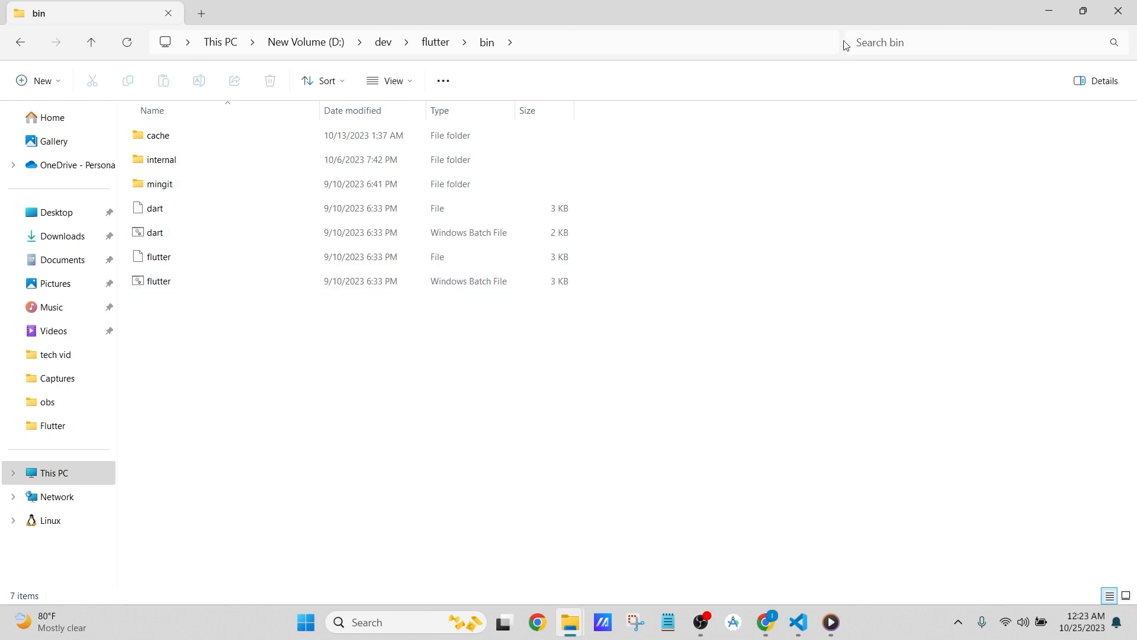
Return to the Flutter install page and read the Update your path section for the path verification command.
{"action": "left_click", "coordinate": [1049, 11]}
{"action": "scroll", "coordinate": [447, 350], "scroll_direction": "down", "scroll_amount": 3}
{"action": "scroll", "coordinate": [450, 358], "scroll_direction": "down", "scroll_amount": 4}
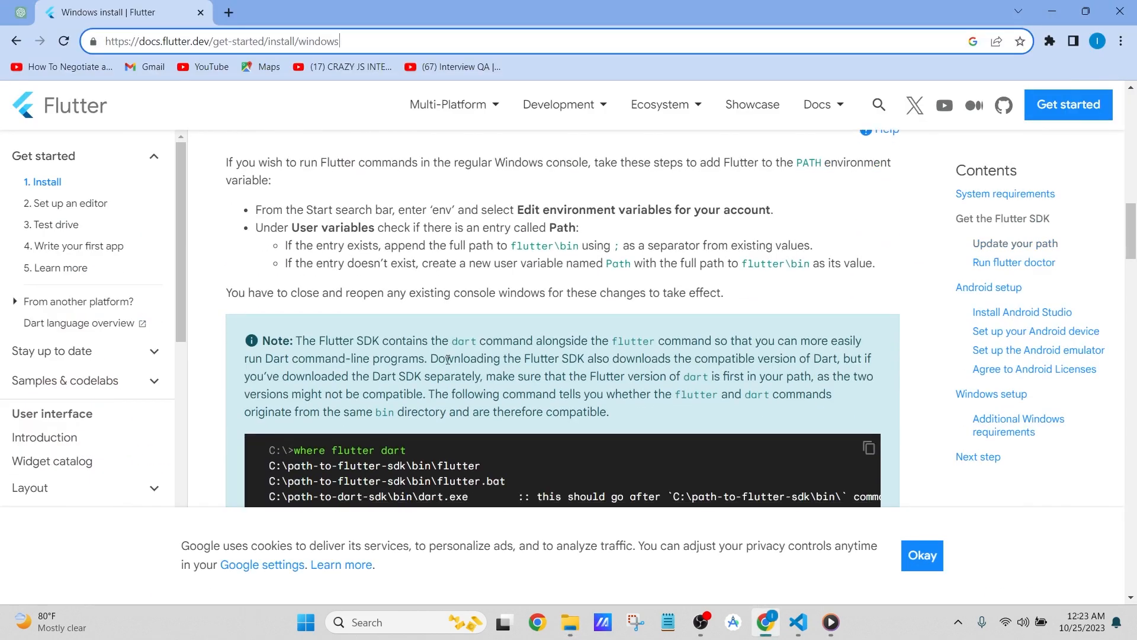
{"action": "scroll", "coordinate": [464, 346], "scroll_direction": "up", "scroll_amount": 5}
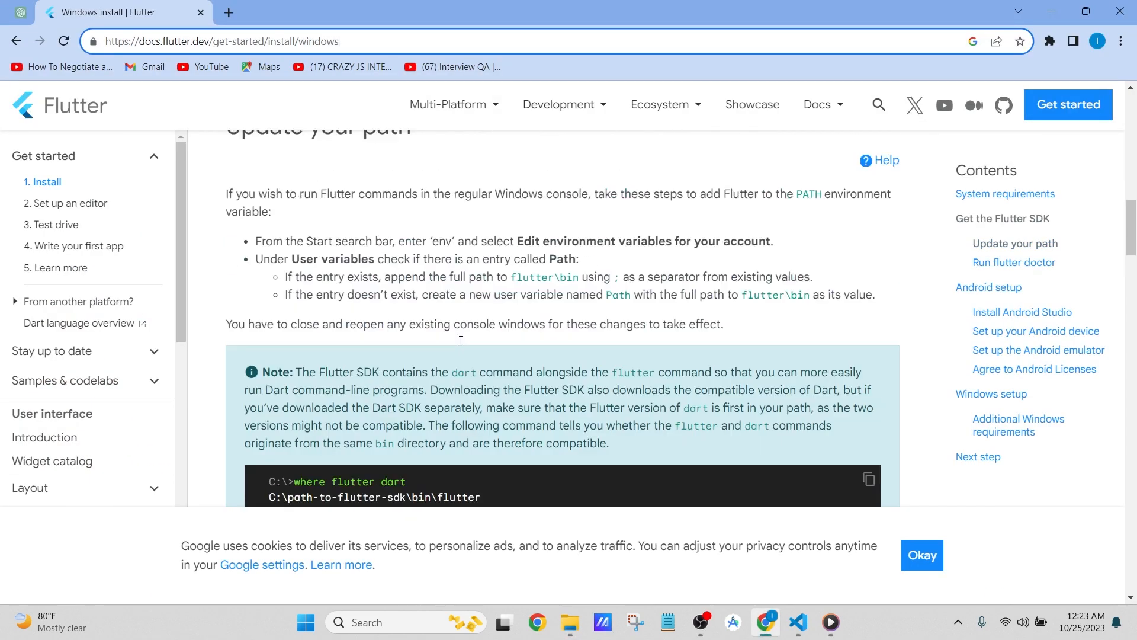
{"action": "scroll", "coordinate": [459, 340], "scroll_direction": "down", "scroll_amount": 6}
{"action": "scroll", "coordinate": [473, 331], "scroll_direction": "up", "scroll_amount": 1}
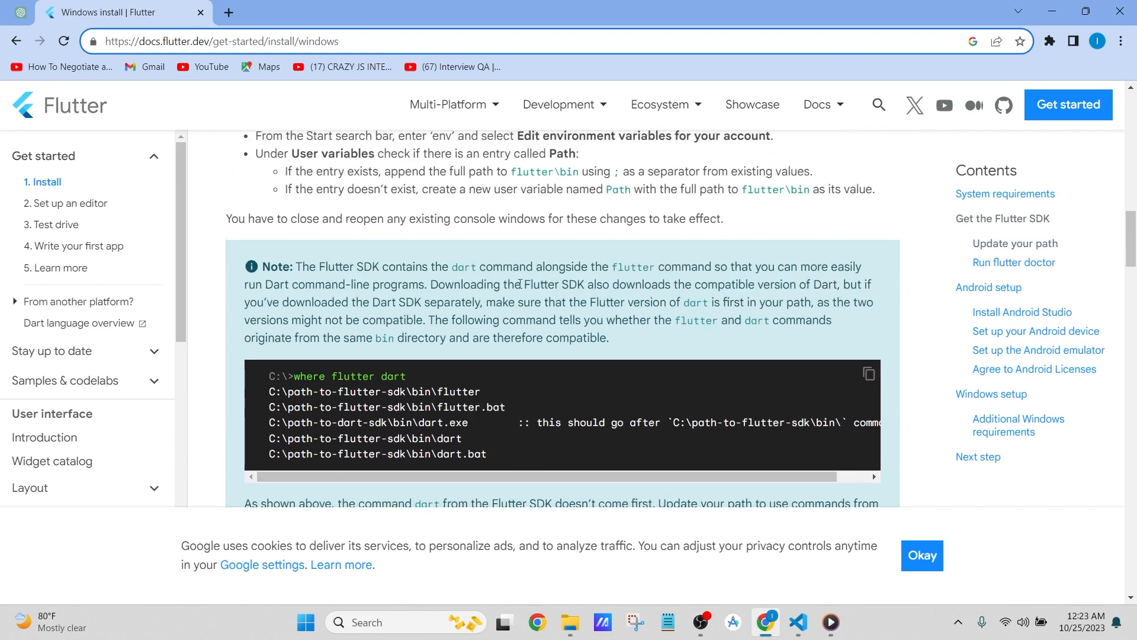
{"action": "scroll", "coordinate": [504, 301], "scroll_direction": "down", "scroll_amount": 2}
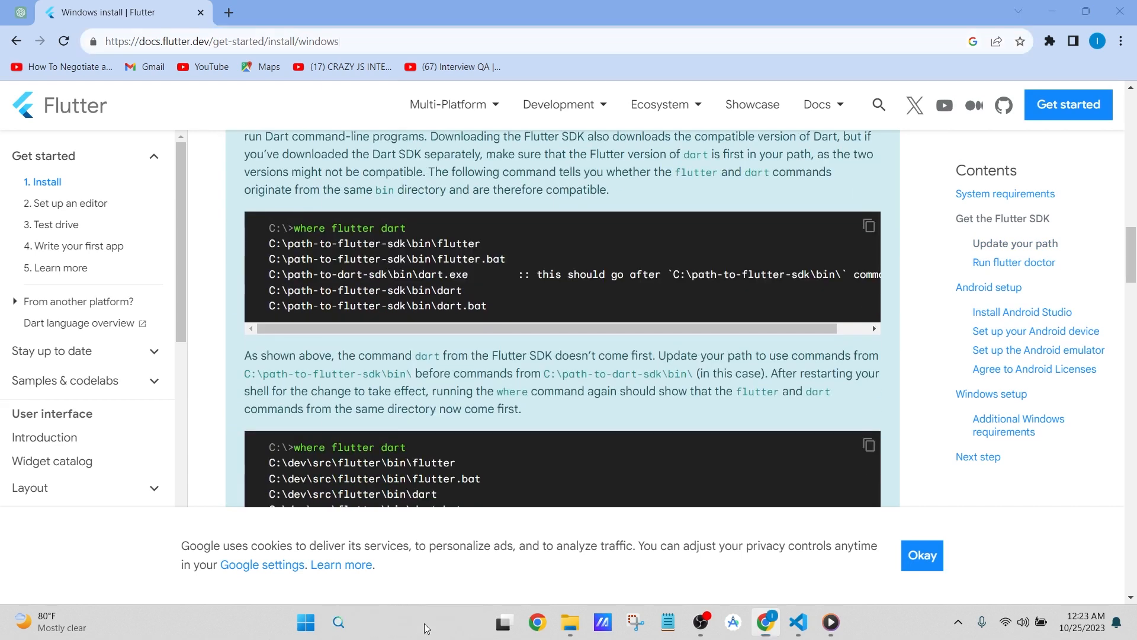
Run "where flutter dart" in a new Command Prompt and examine the listed Flutter and Dart paths.
{"action": "left_click", "coordinate": [433, 620]}
{"action": "type", "text": "cmd"}
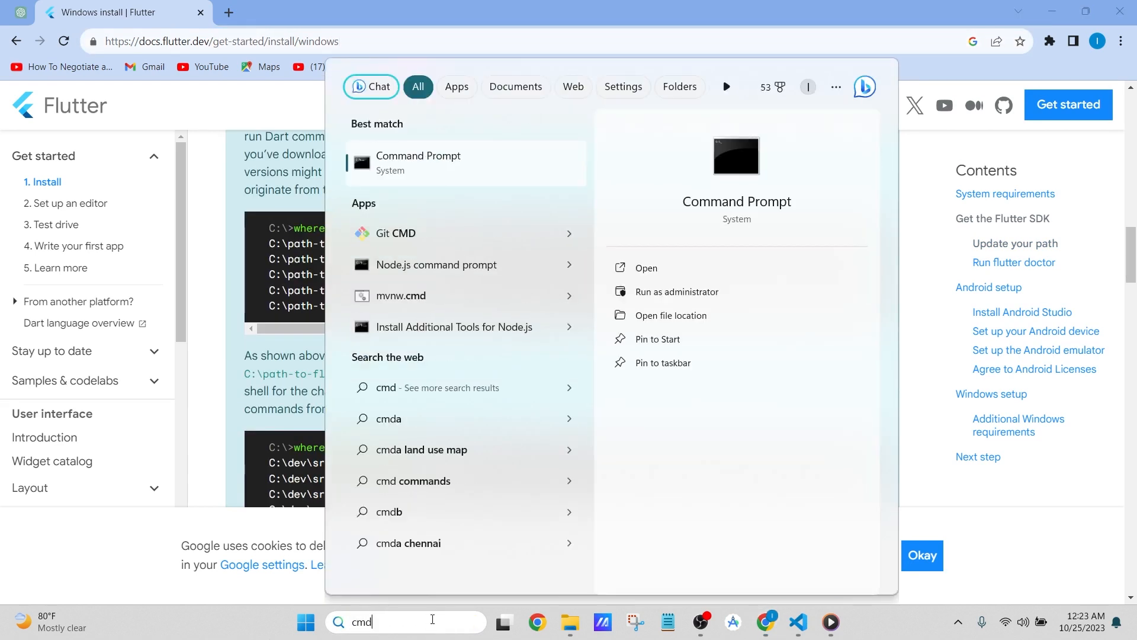
{"action": "left_click", "coordinate": [456, 171]}
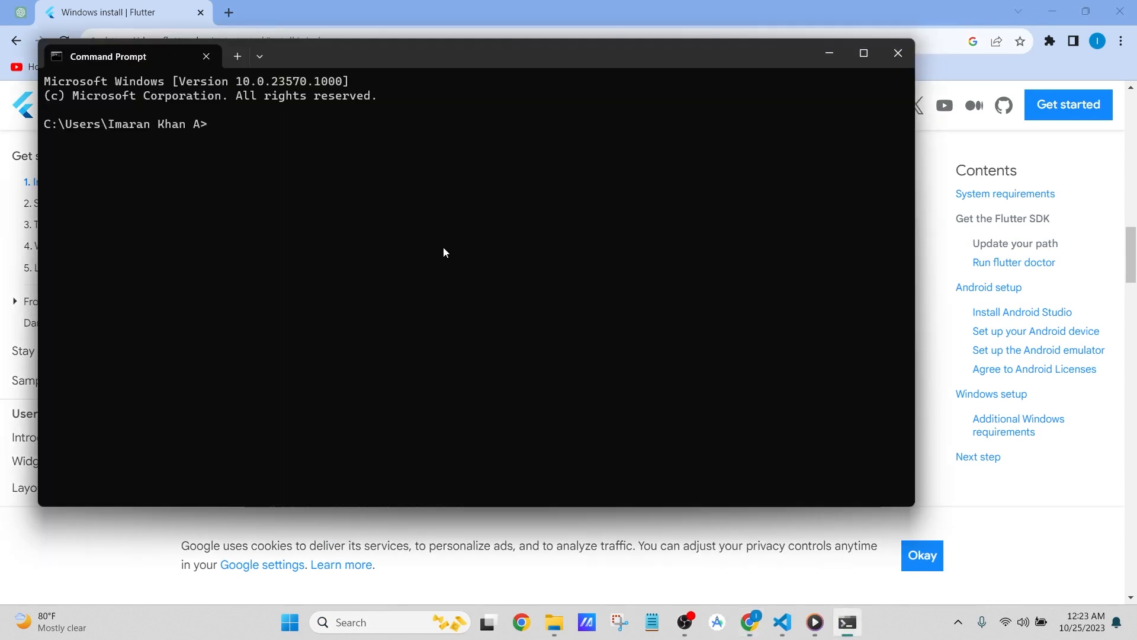
{"action": "type", "text": "utter dart"}
{"action": "key", "text": "Return"}
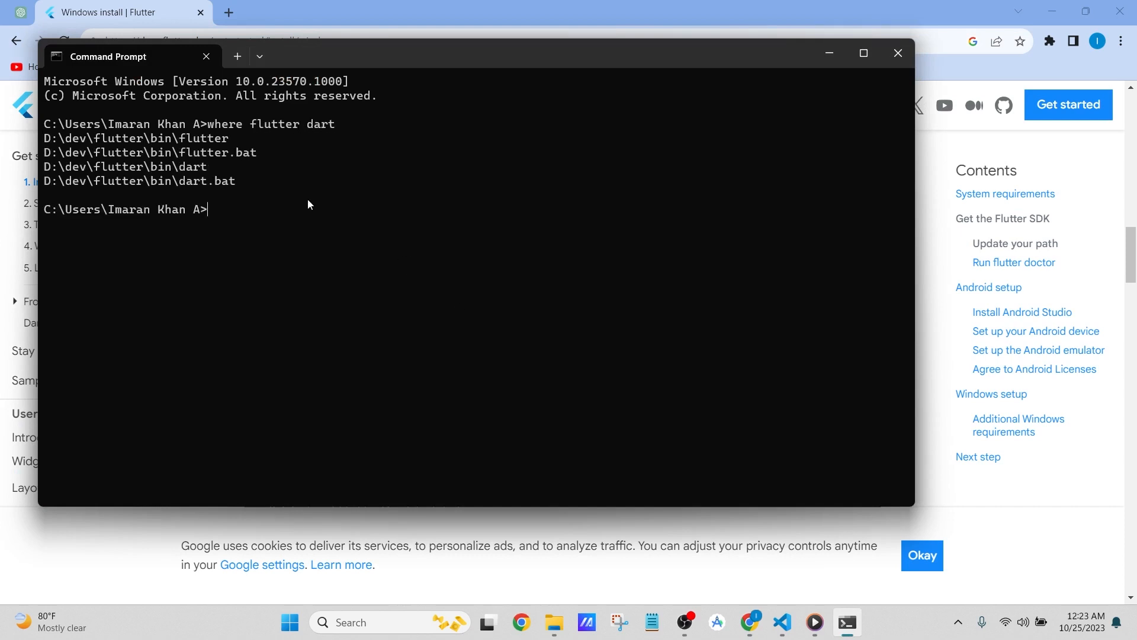
{"action": "left_click_drag", "start_coordinate": [242, 181], "coordinate": [49, 138]}
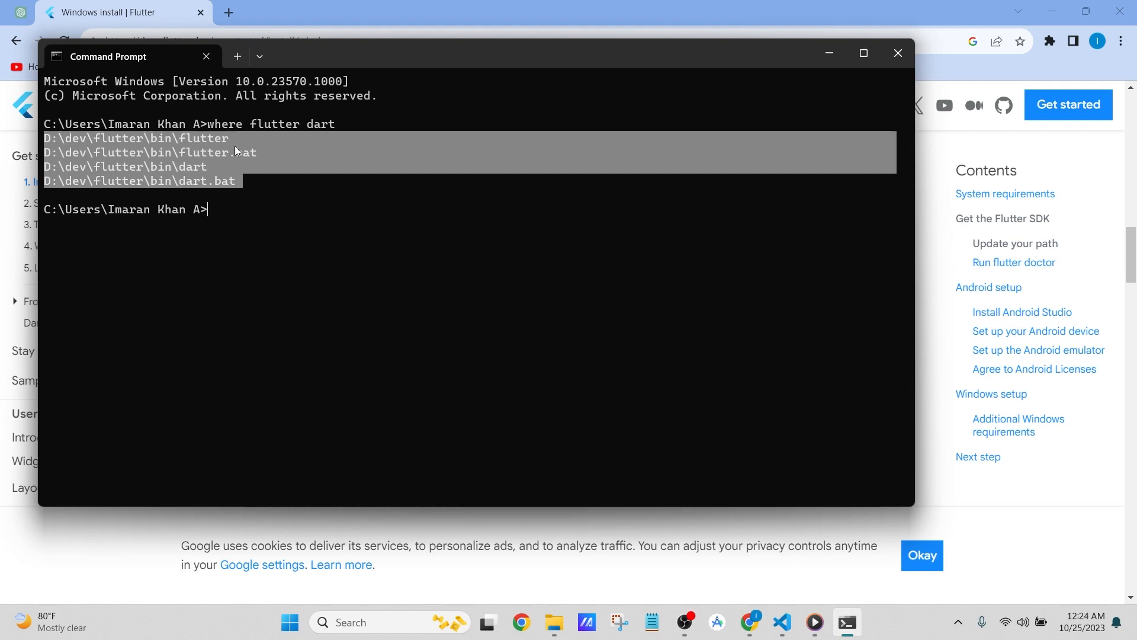
{"action": "left_click", "coordinate": [258, 175]}
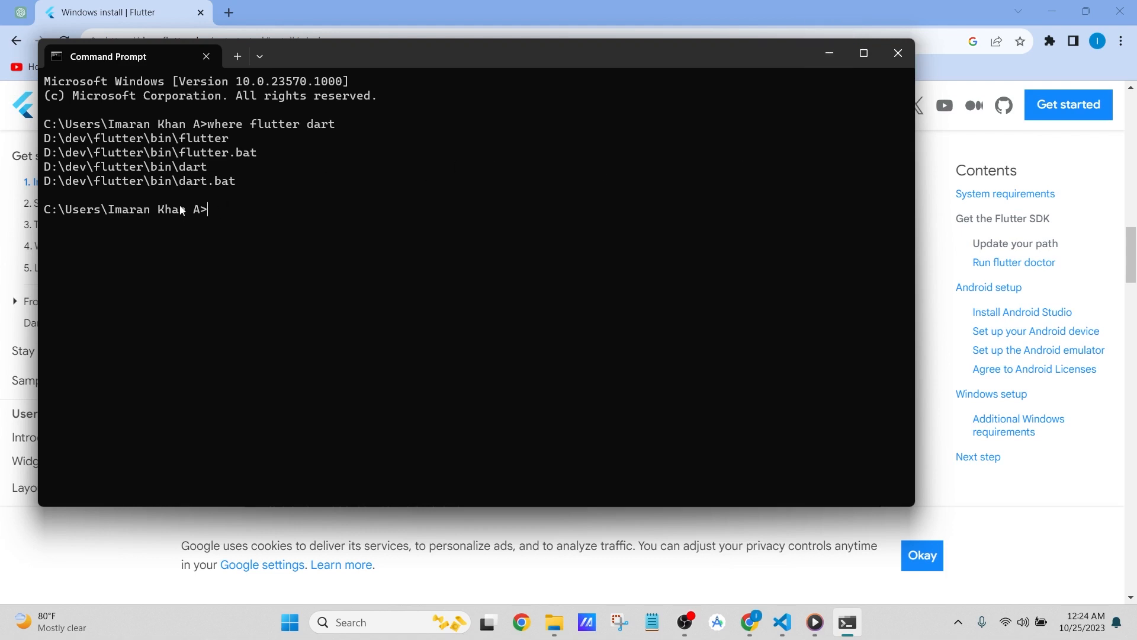
Check the Flutter install page for the PowerShell variant of the where command and the Run flutter doctor section.
{"action": "key", "text": "alt+Tab"}
{"action": "scroll", "coordinate": [450, 302], "scroll_direction": "down", "scroll_amount": 3}
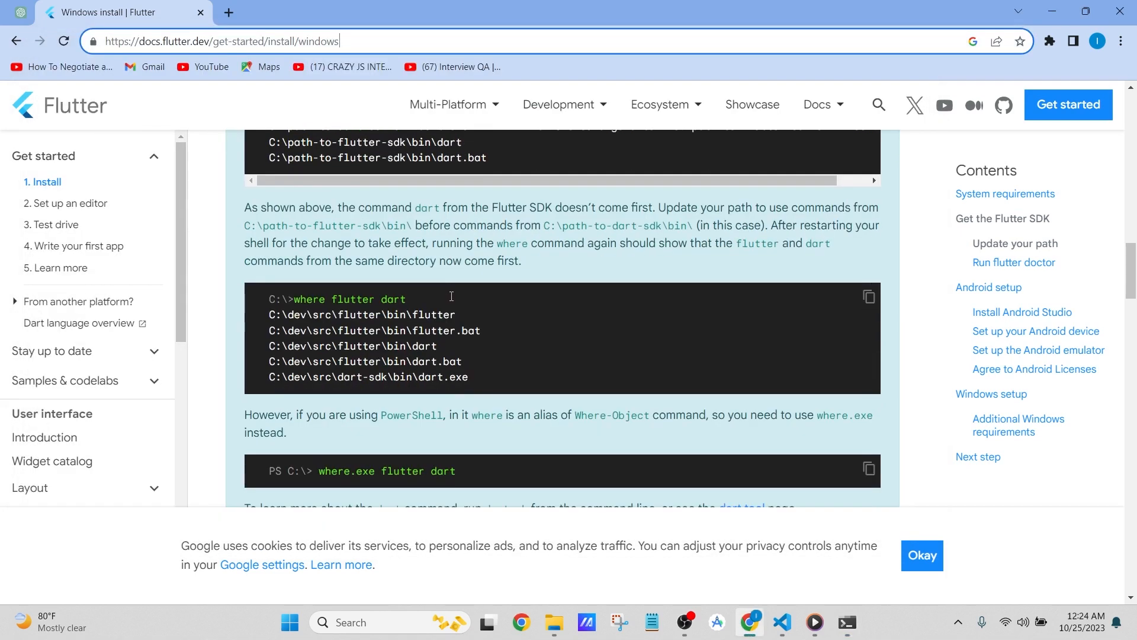
{"action": "scroll", "coordinate": [450, 302], "scroll_direction": "up", "scroll_amount": 4}
{"action": "scroll", "coordinate": [450, 296], "scroll_direction": "down", "scroll_amount": 5}
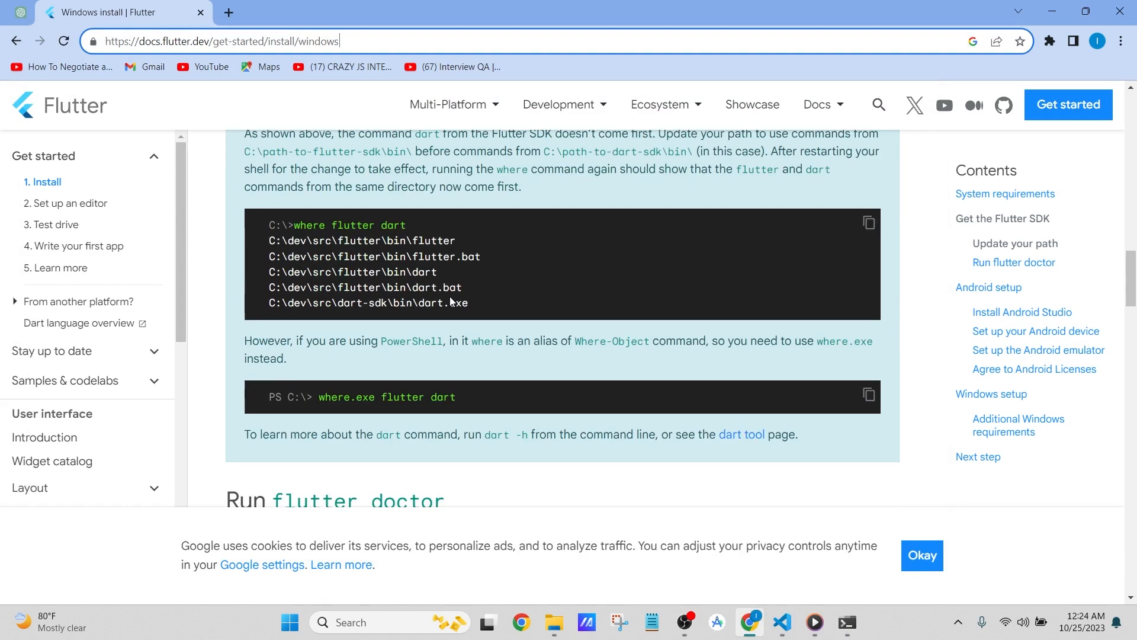
{"action": "scroll", "coordinate": [449, 293], "scroll_direction": "down", "scroll_amount": 3}
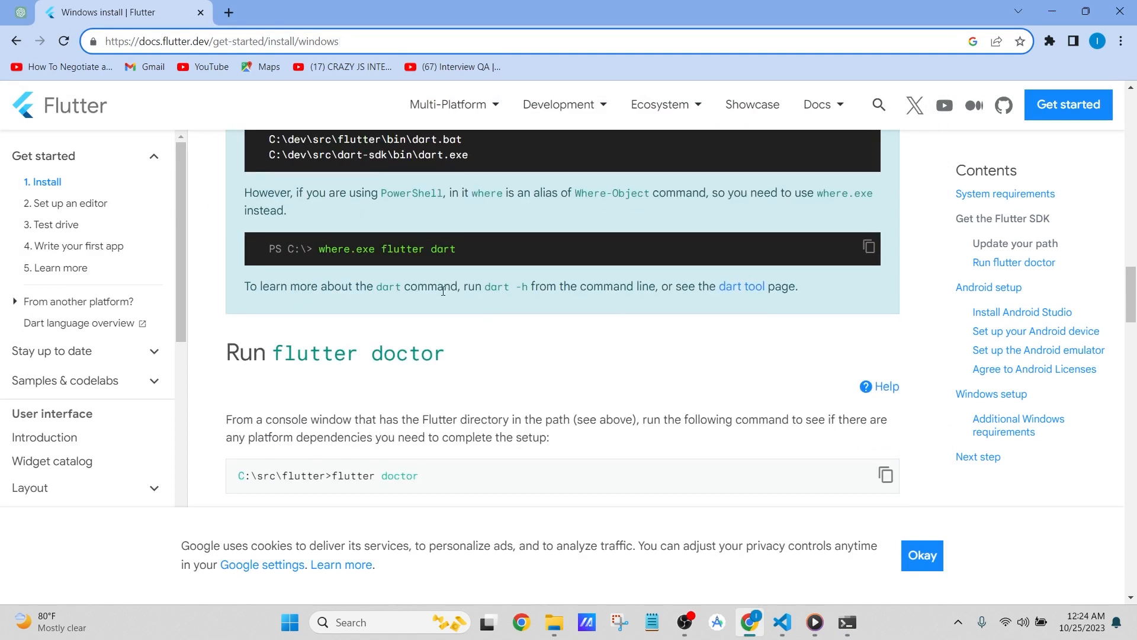
{"action": "left_click_drag", "start_coordinate": [318, 245], "coordinate": [463, 243]}
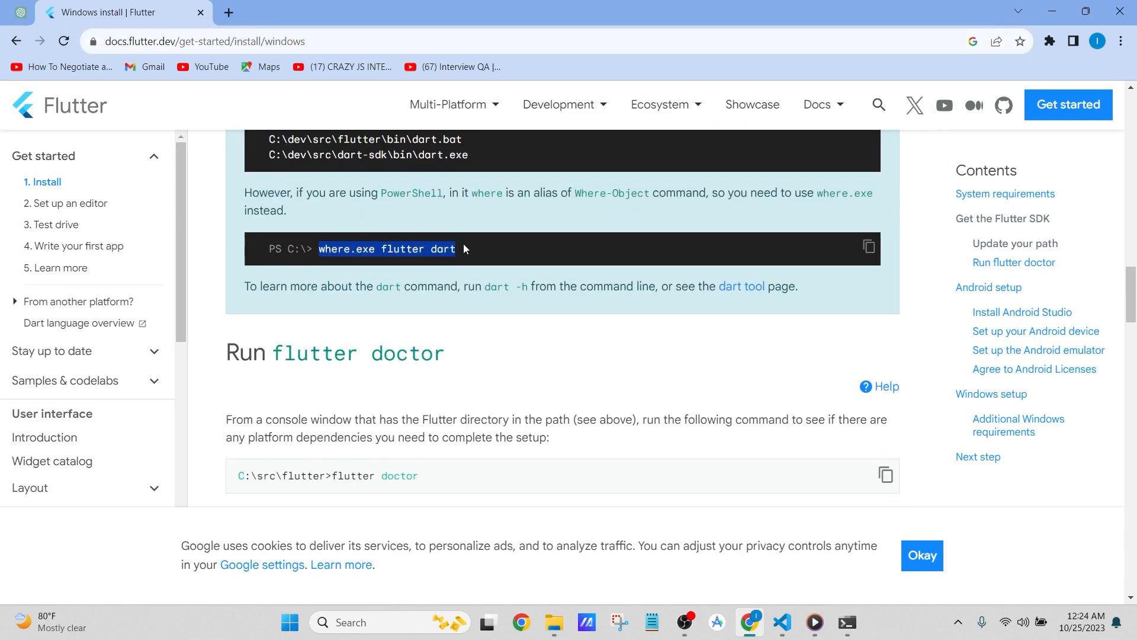
{"action": "scroll", "coordinate": [468, 338], "scroll_direction": "down", "scroll_amount": 3}
Switch to the Command Prompt and run "flutter doctor" to check the Flutter installation.
{"action": "key", "text": "alt+Tab"}
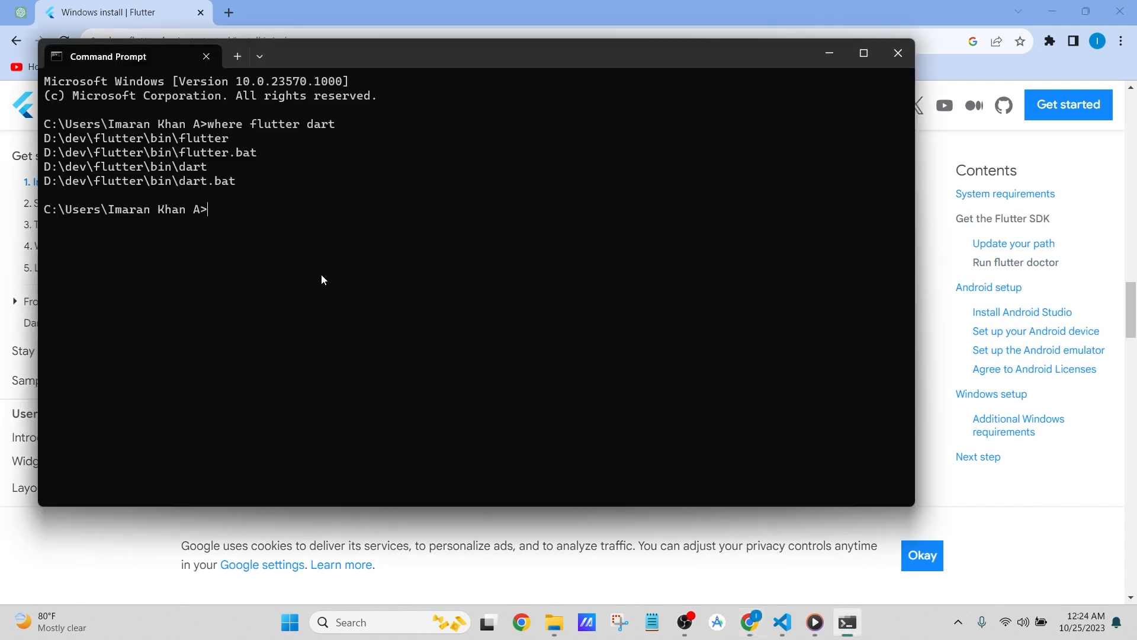
{"action": "key", "text": "BackSpace"}
{"action": "type", "text": "flutter doctor"}
{"action": "key", "text": "Return"}
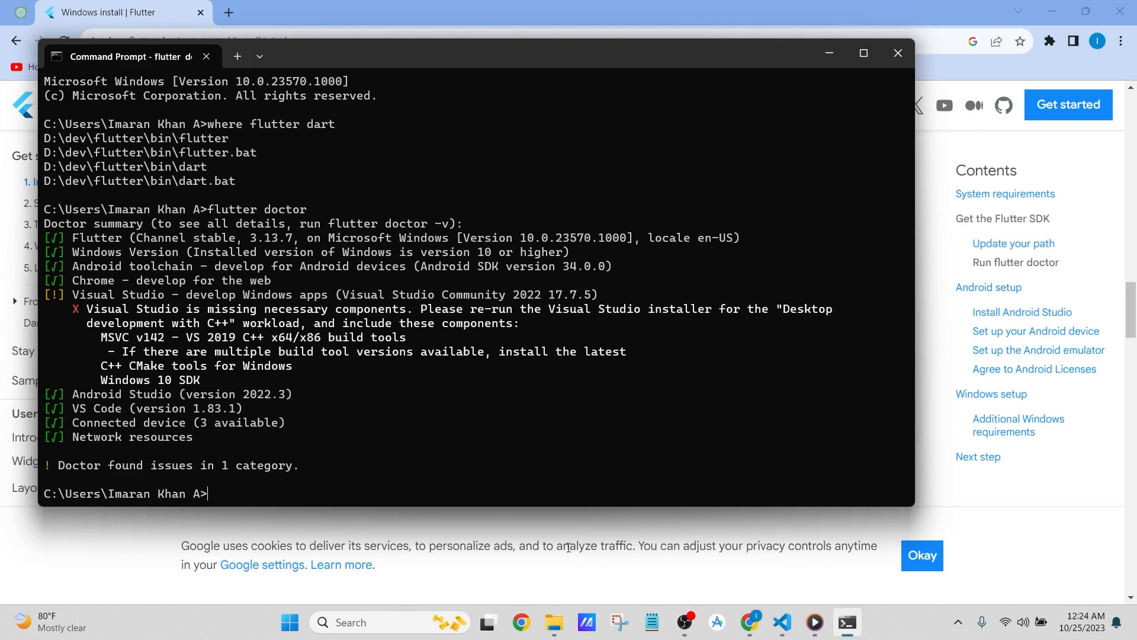
Minimise the Command Prompt and read the Install Android Studio instructions under Android setup on the Flutter install page.
{"action": "left_click", "coordinate": [829, 53]}
{"action": "scroll", "coordinate": [380, 427], "scroll_direction": "down", "scroll_amount": 2}
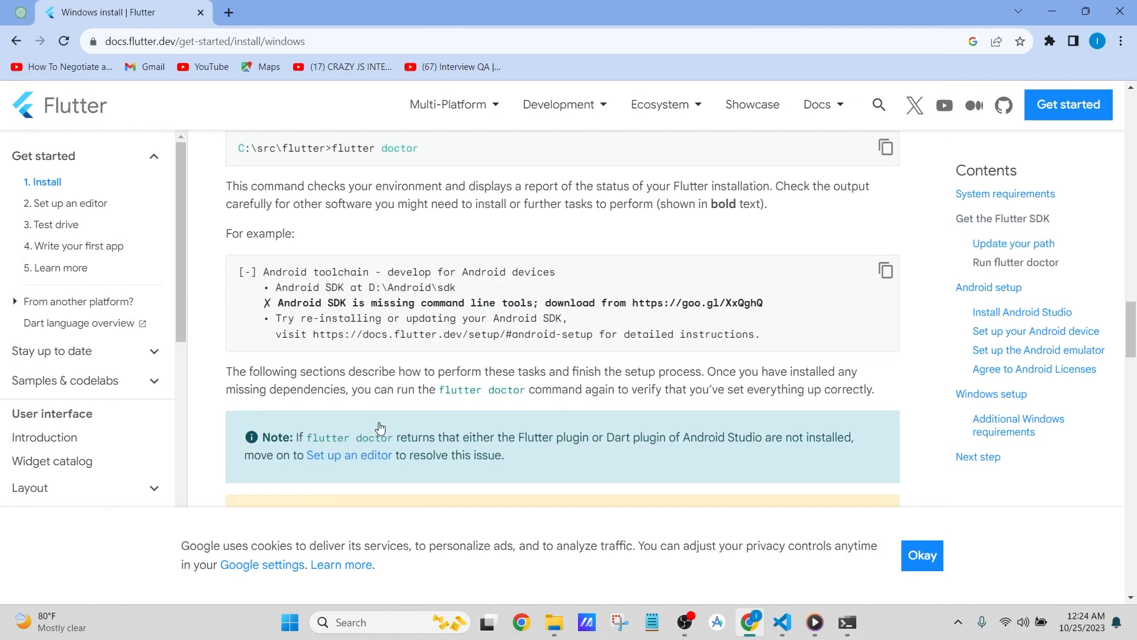
{"action": "scroll", "coordinate": [380, 427], "scroll_direction": "down", "scroll_amount": 8}
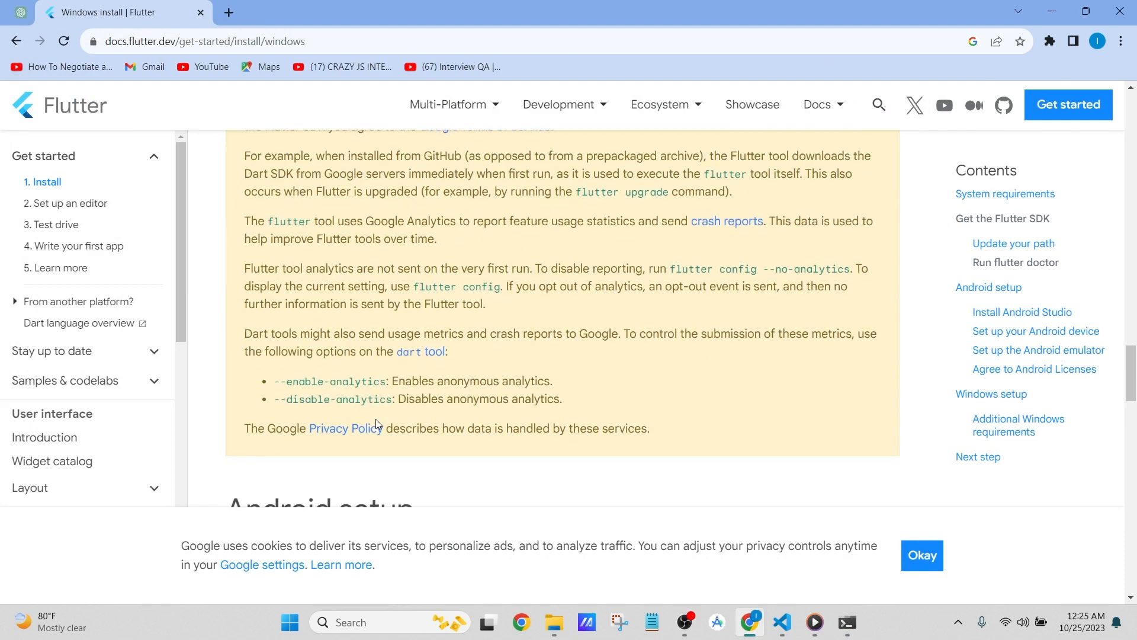
{"action": "scroll", "coordinate": [375, 418], "scroll_direction": "down", "scroll_amount": 5}
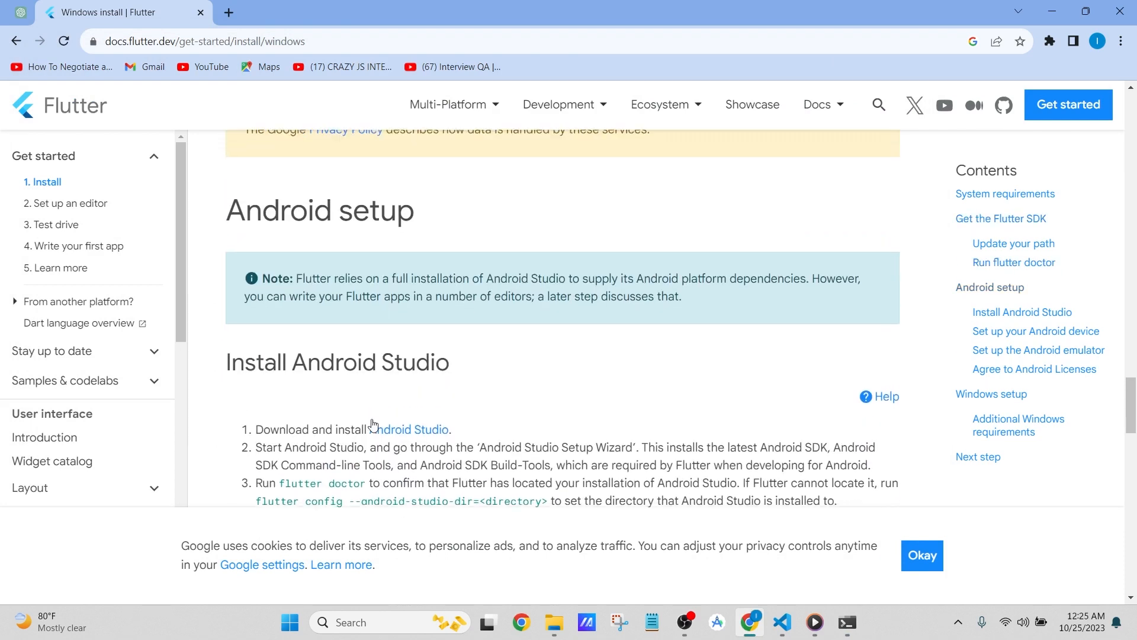
{"action": "scroll", "coordinate": [374, 426], "scroll_direction": "down", "scroll_amount": 2}
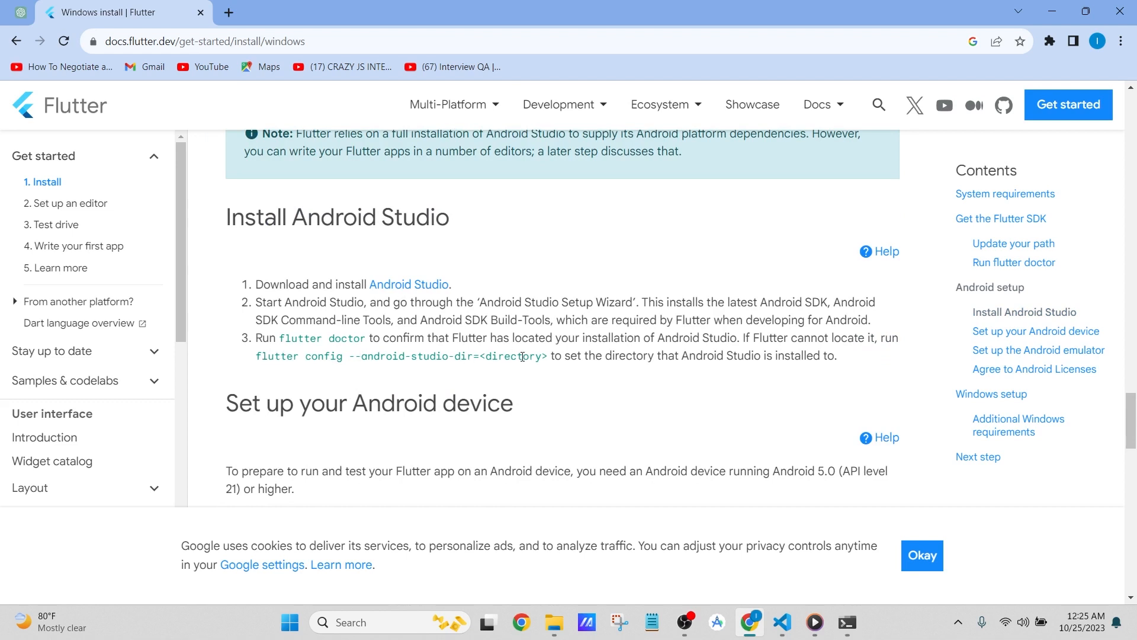
View the Android Studio download page linked from the instructions and return to the Flutter install page.
{"action": "left_click", "coordinate": [391, 289]}
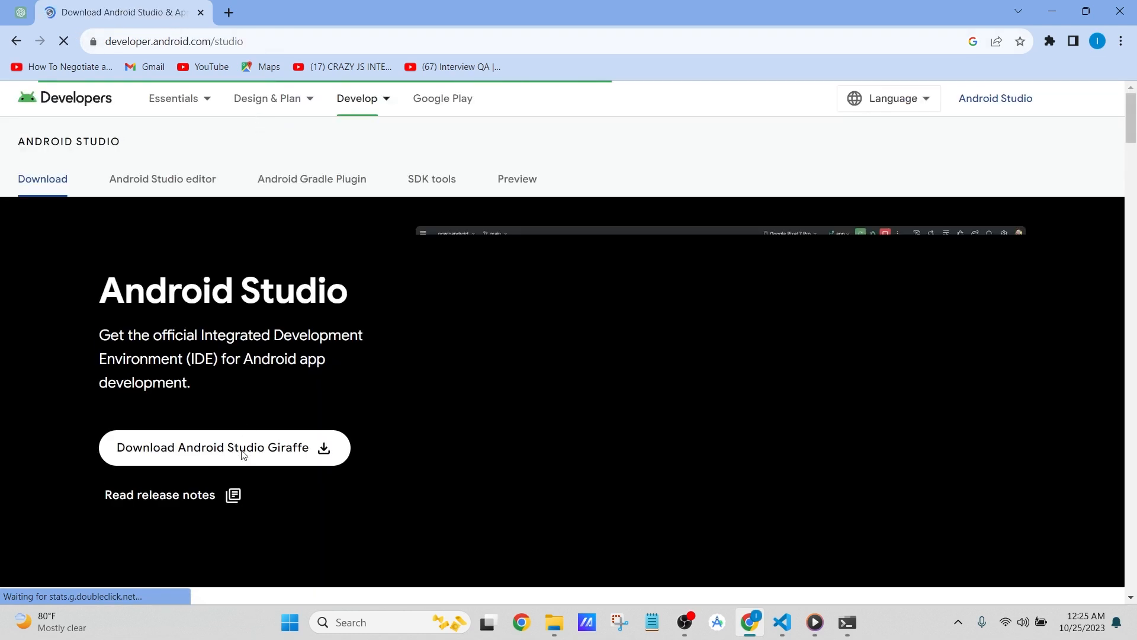
{"action": "left_click", "coordinate": [18, 41]}
{"action": "scroll", "coordinate": [418, 348], "scroll_direction": "down", "scroll_amount": 2}
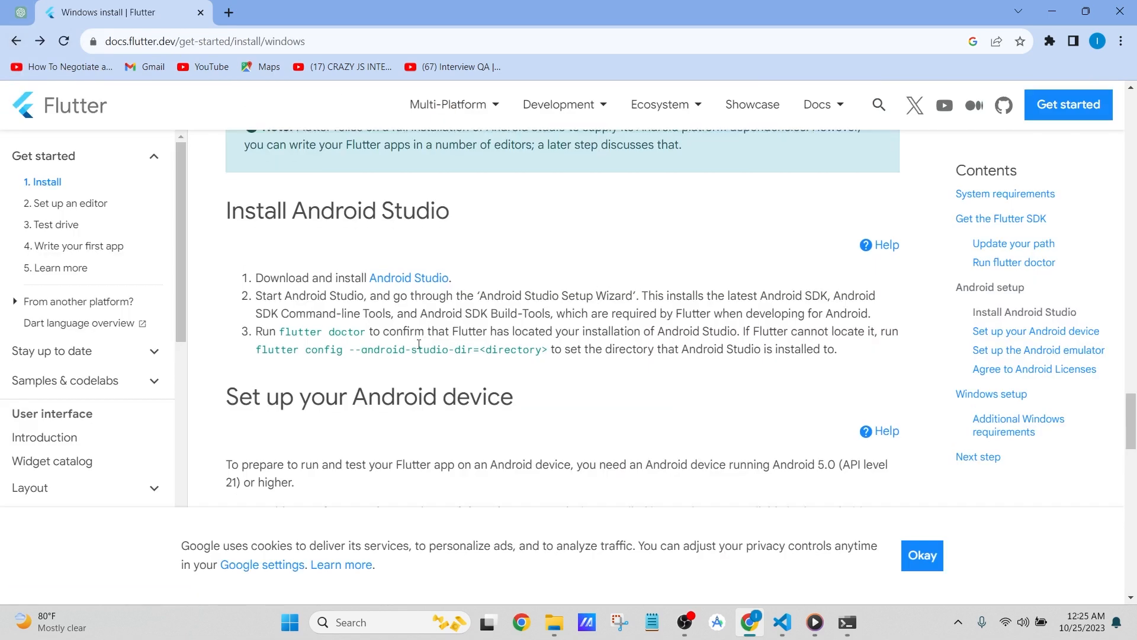
{"action": "scroll", "coordinate": [418, 348], "scroll_direction": "up", "scroll_amount": 2}
Search Windows for Android Studio and launch it.
{"action": "left_click", "coordinate": [379, 622]}
{"action": "type", "text": "a"}
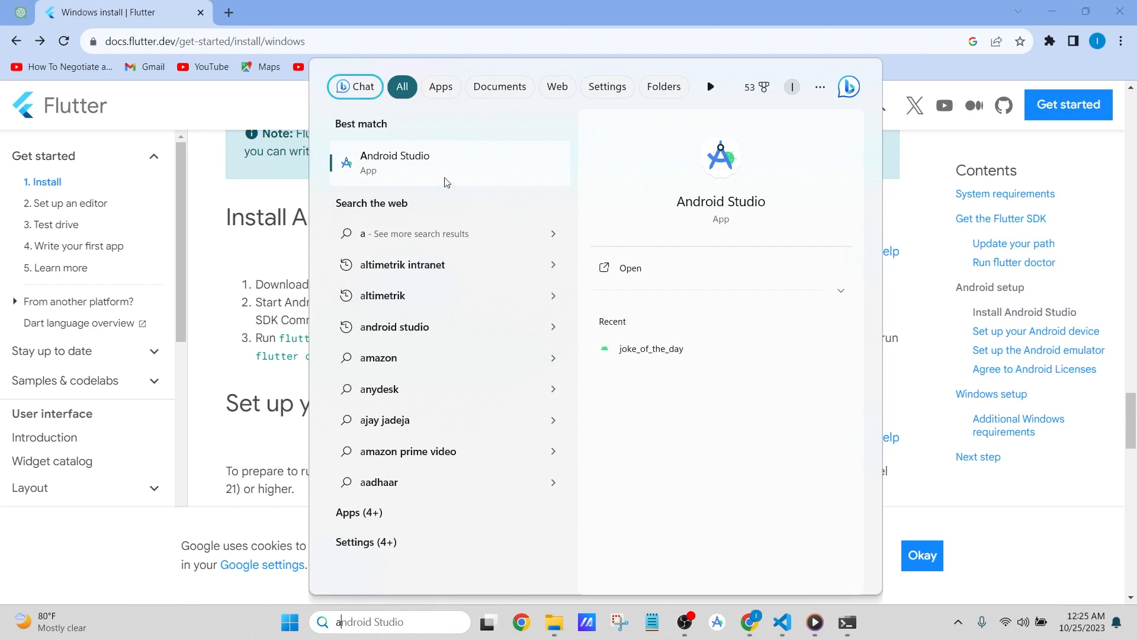
{"action": "left_click", "coordinate": [397, 154]}
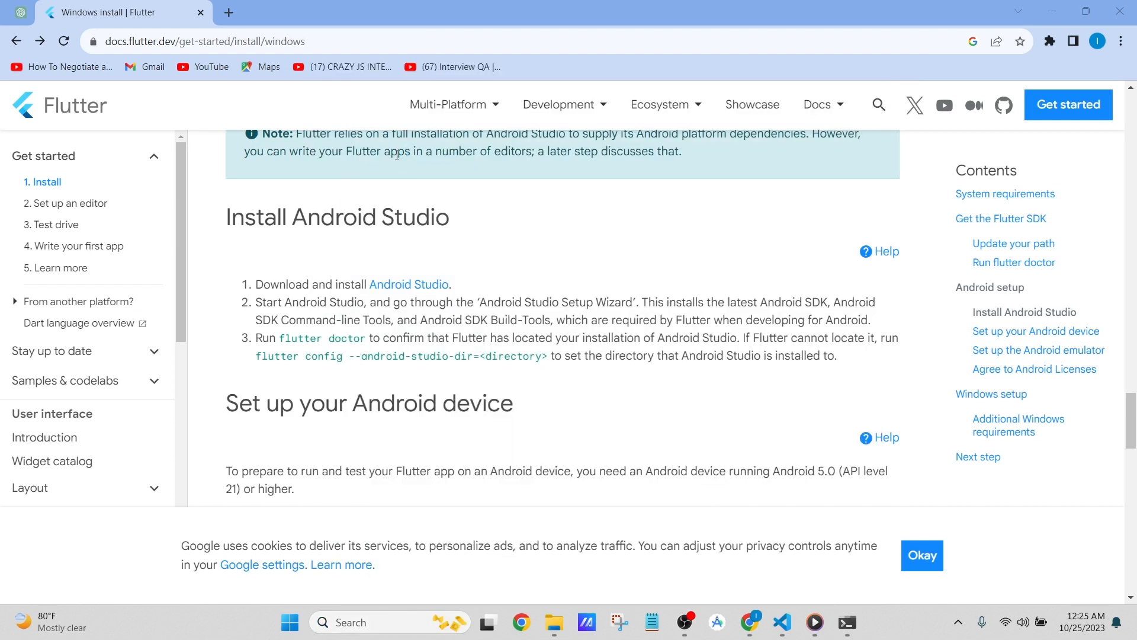
Open Android Studio's plugin marketplace, view the Flutter plugin's details and look through the listed plugins for Dart.
{"action": "scroll", "coordinate": [395, 156], "scroll_direction": "down", "scroll_amount": 3}
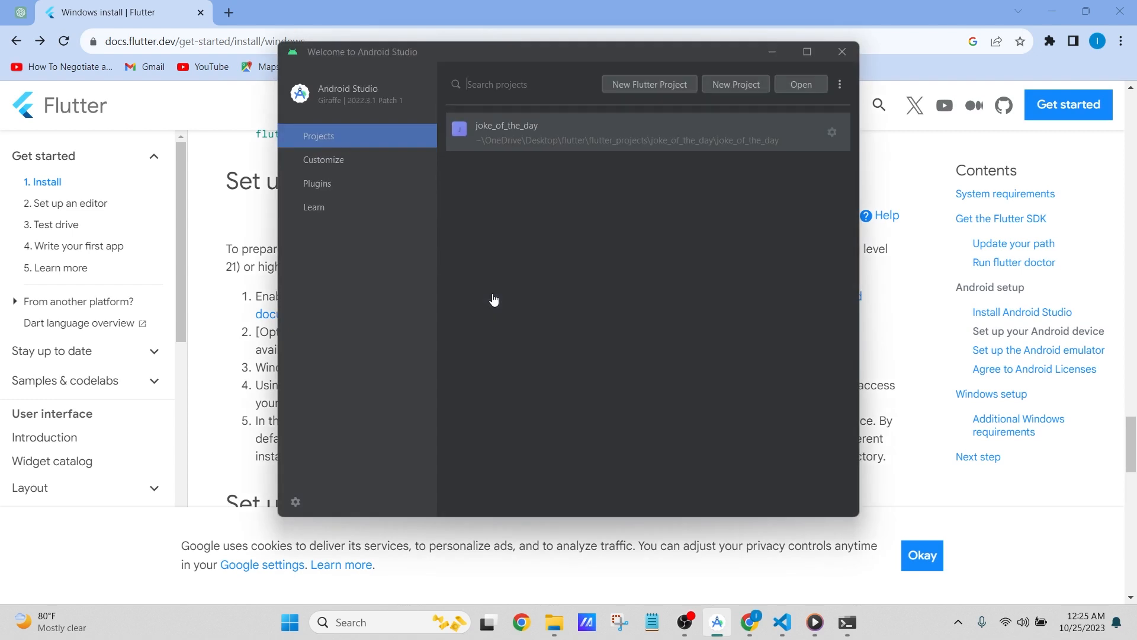
{"action": "left_click", "coordinate": [331, 187]}
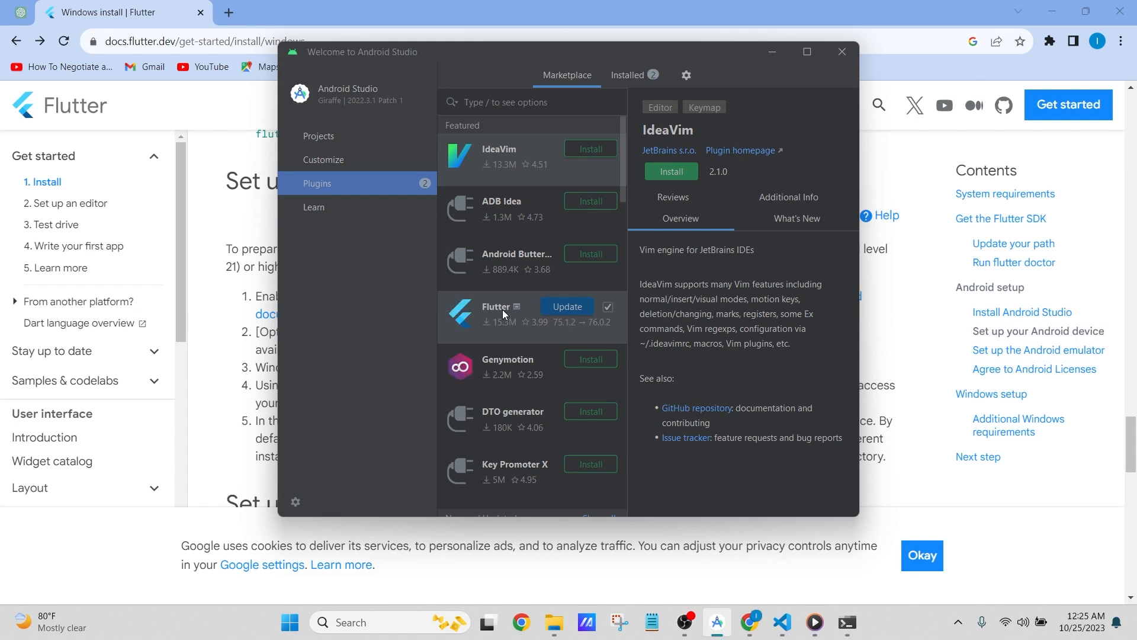
{"action": "left_click", "coordinate": [480, 314]}
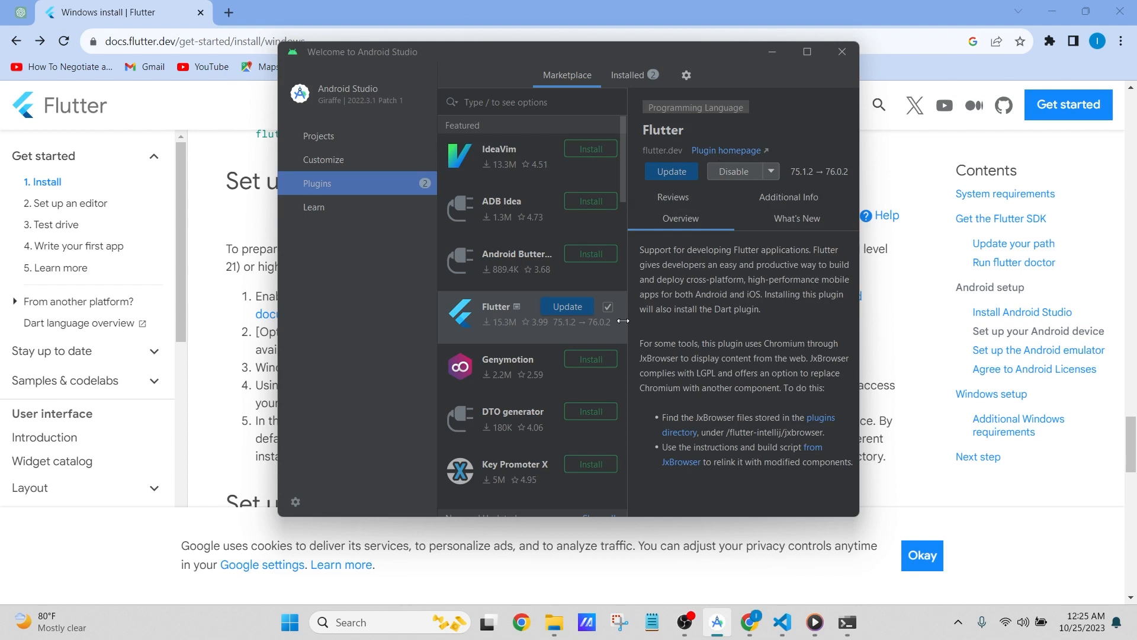
{"action": "scroll", "coordinate": [546, 326], "scroll_direction": "down", "scroll_amount": 3}
{"action": "scroll", "coordinate": [533, 355], "scroll_direction": "down", "scroll_amount": 4}
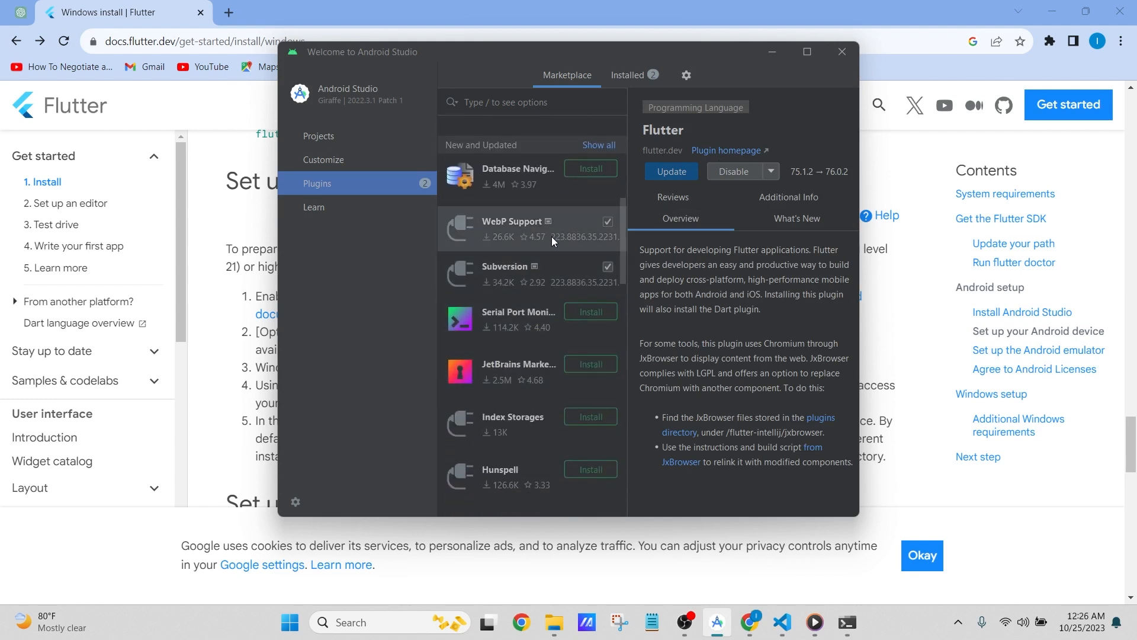
{"action": "scroll", "coordinate": [527, 356], "scroll_direction": "down", "scroll_amount": 2}
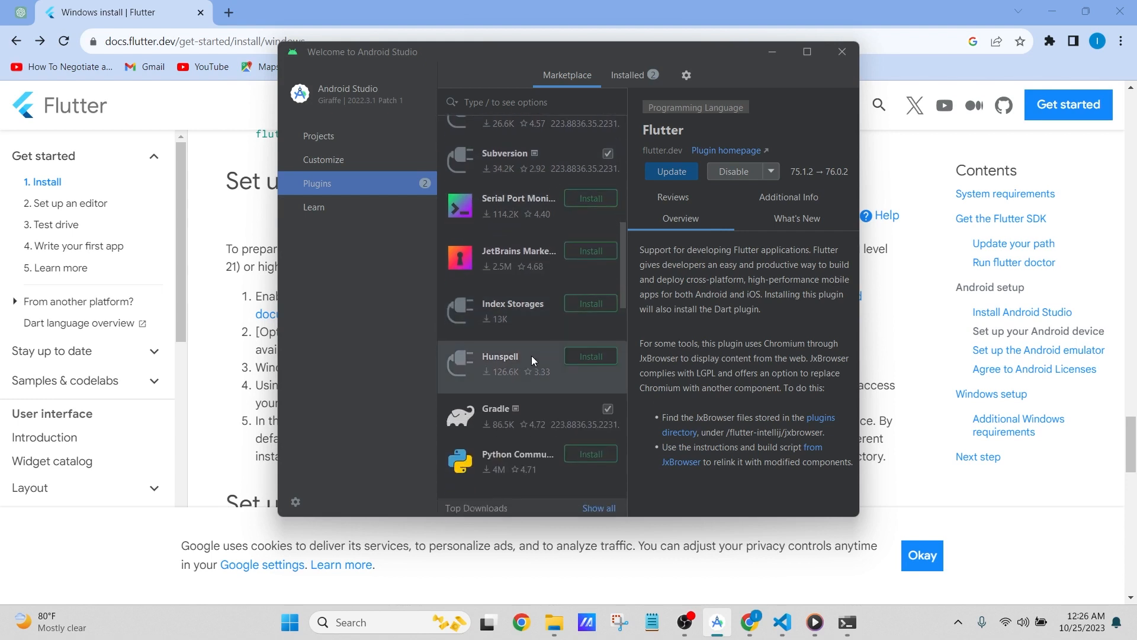
{"action": "scroll", "coordinate": [539, 337], "scroll_direction": "down", "scroll_amount": 2}
{"action": "scroll", "coordinate": [545, 321], "scroll_direction": "down", "scroll_amount": 3}
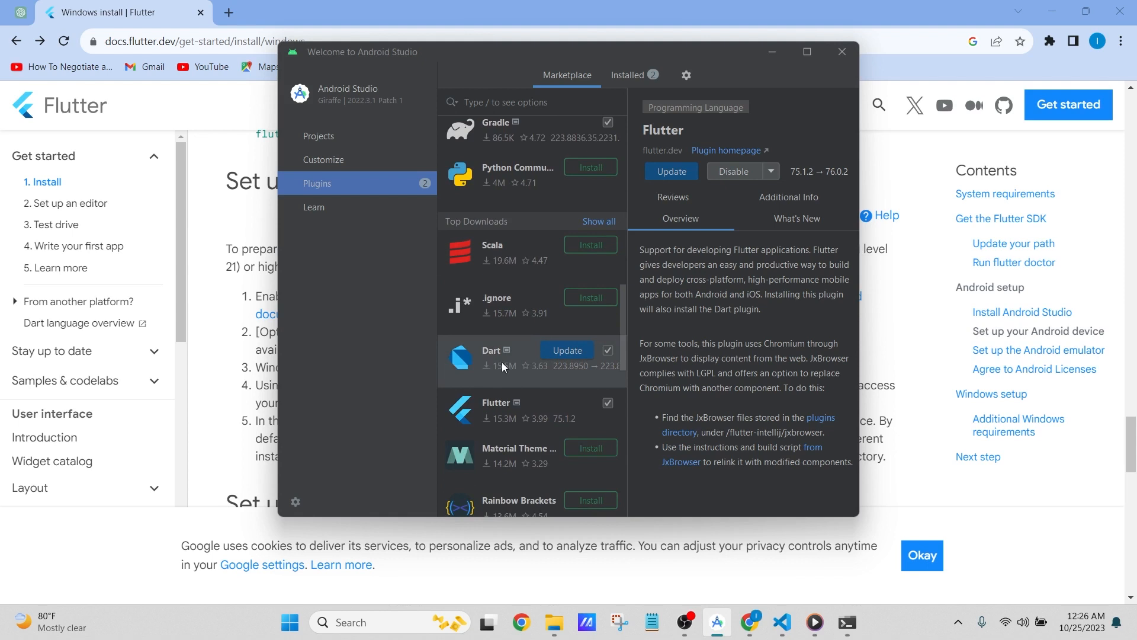
{"action": "scroll", "coordinate": [521, 356], "scroll_direction": "down", "scroll_amount": 2}
{"action": "scroll", "coordinate": [521, 362], "scroll_direction": "down", "scroll_amount": 2}
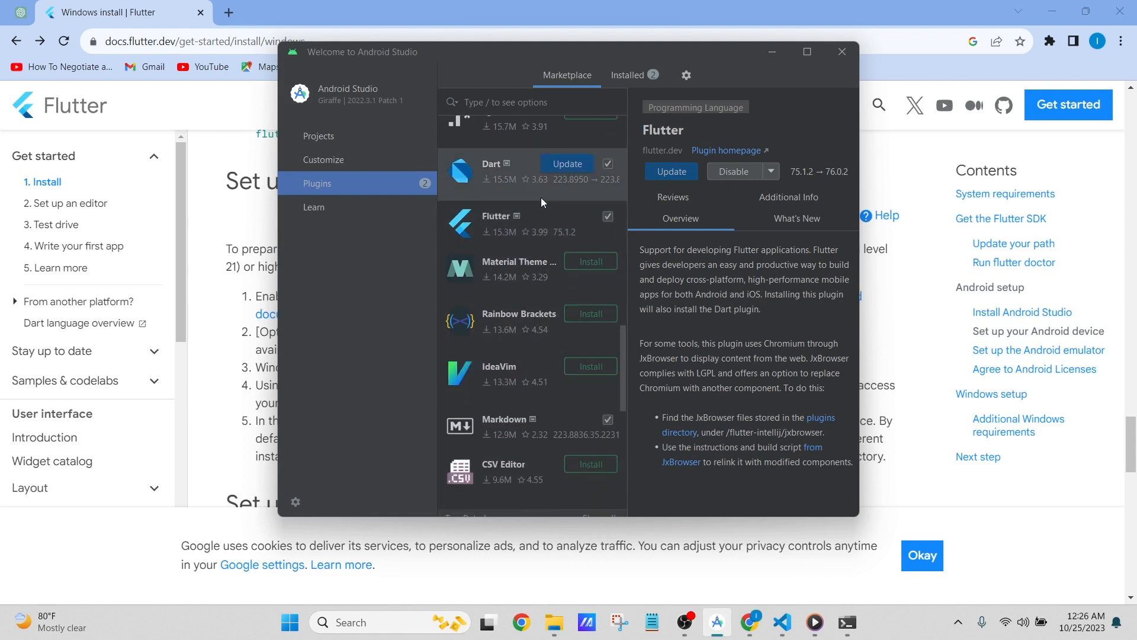
{"action": "scroll", "coordinate": [516, 382], "scroll_direction": "down", "scroll_amount": 8}
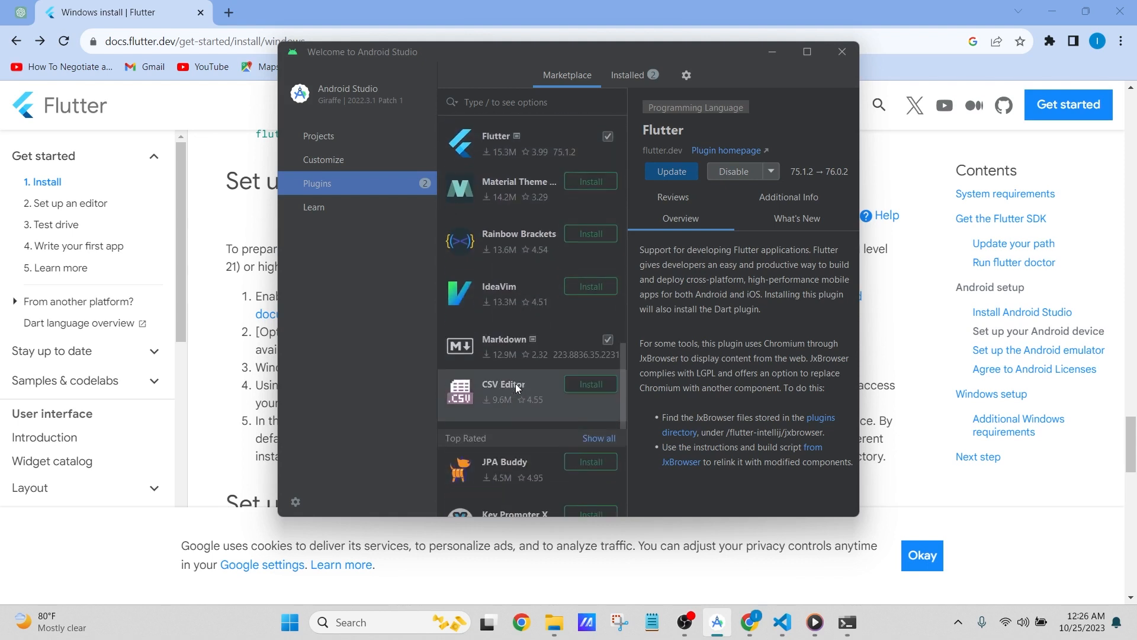
{"action": "scroll", "coordinate": [521, 395], "scroll_direction": "up", "scroll_amount": 15}
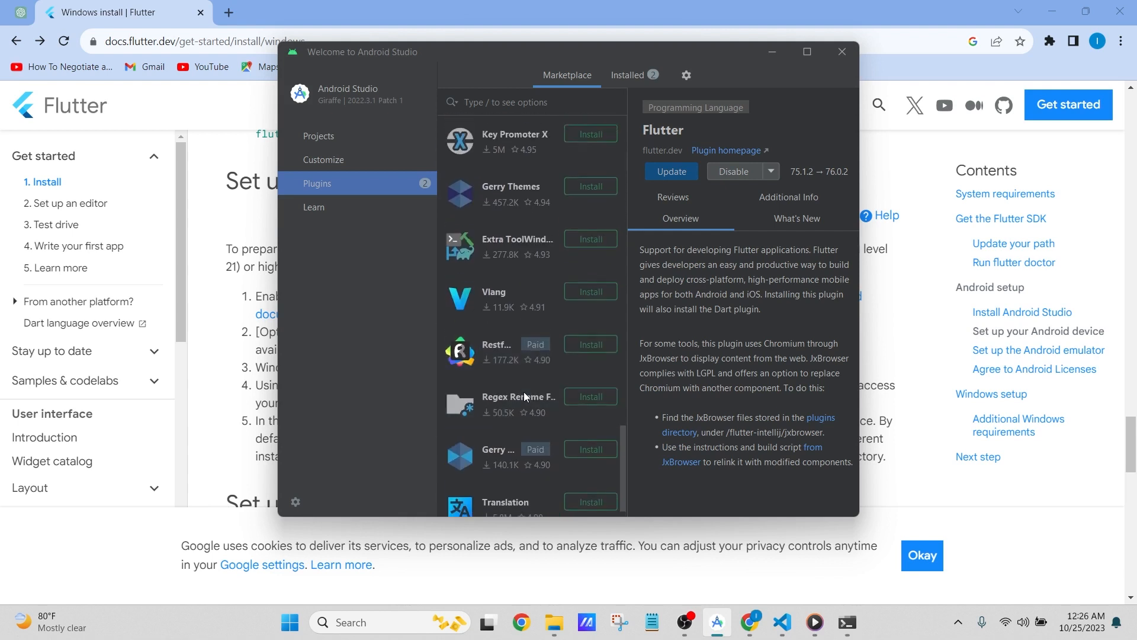
{"action": "scroll", "coordinate": [524, 396], "scroll_direction": "up", "scroll_amount": 6}
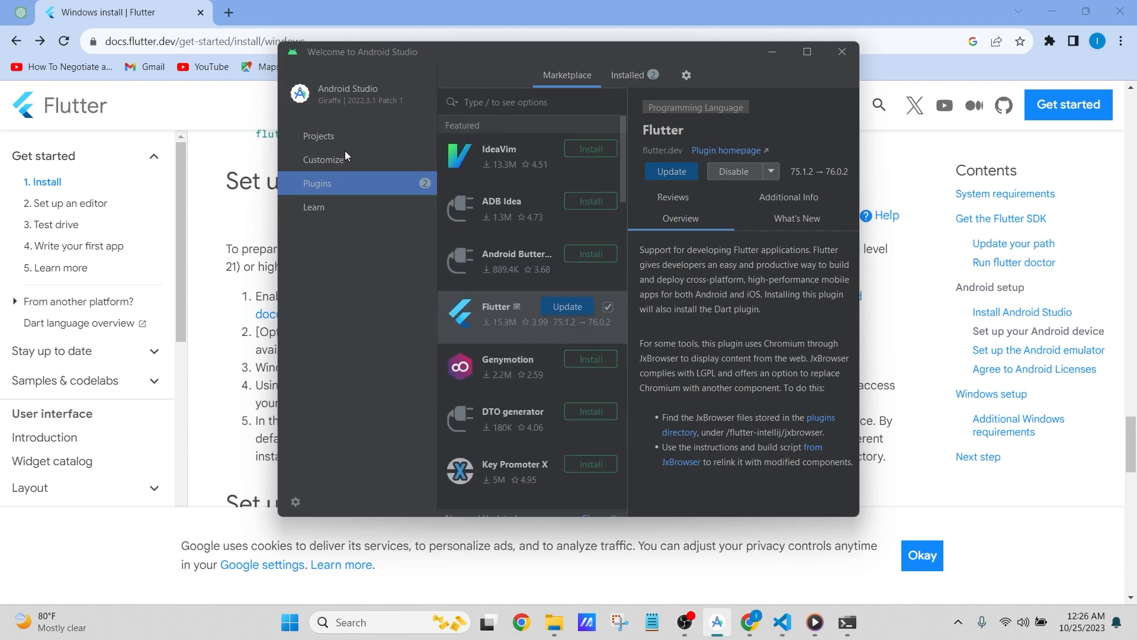
Check the installed plugins list for Dart and Flutter.
{"action": "left_click", "coordinate": [640, 72]}
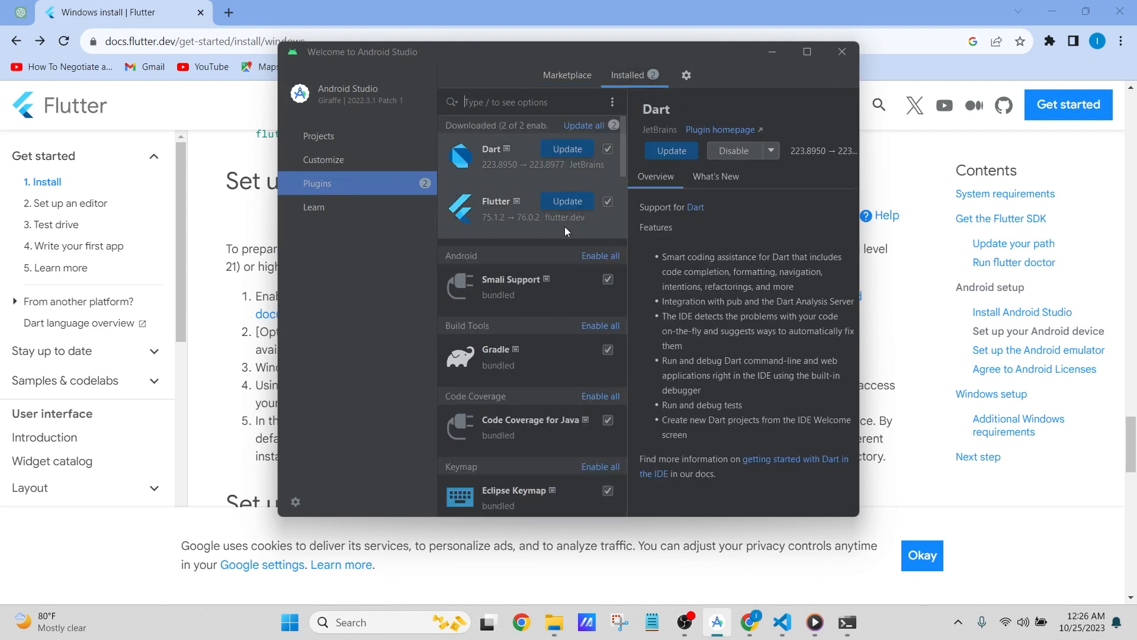
{"action": "scroll", "coordinate": [537, 405], "scroll_direction": "down", "scroll_amount": 1}
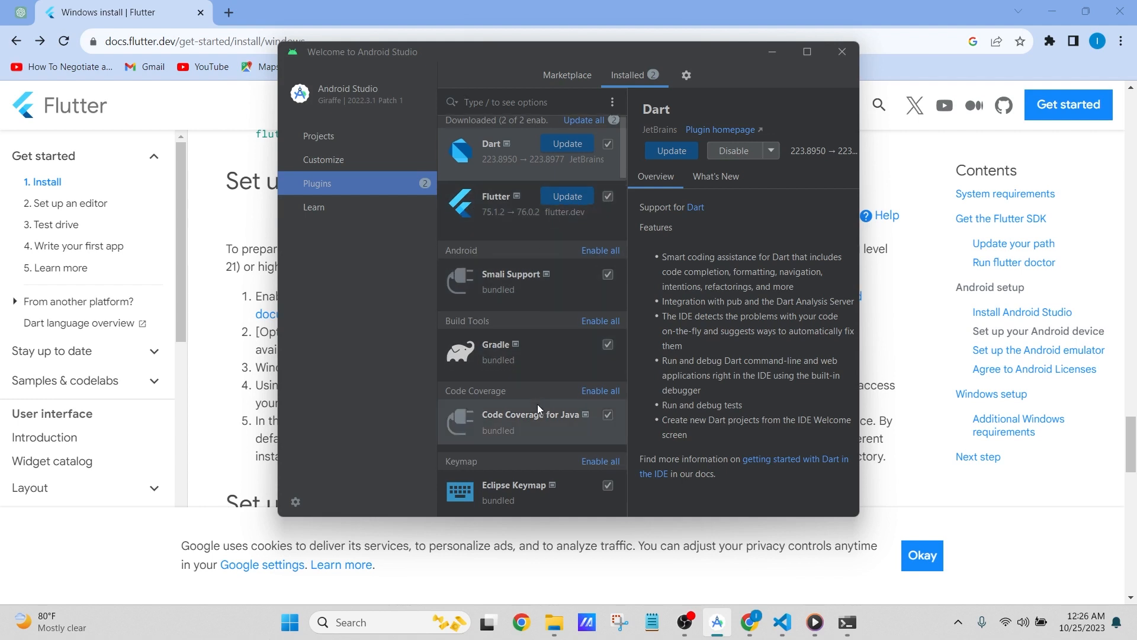
{"action": "scroll", "coordinate": [537, 409], "scroll_direction": "down", "scroll_amount": 8}
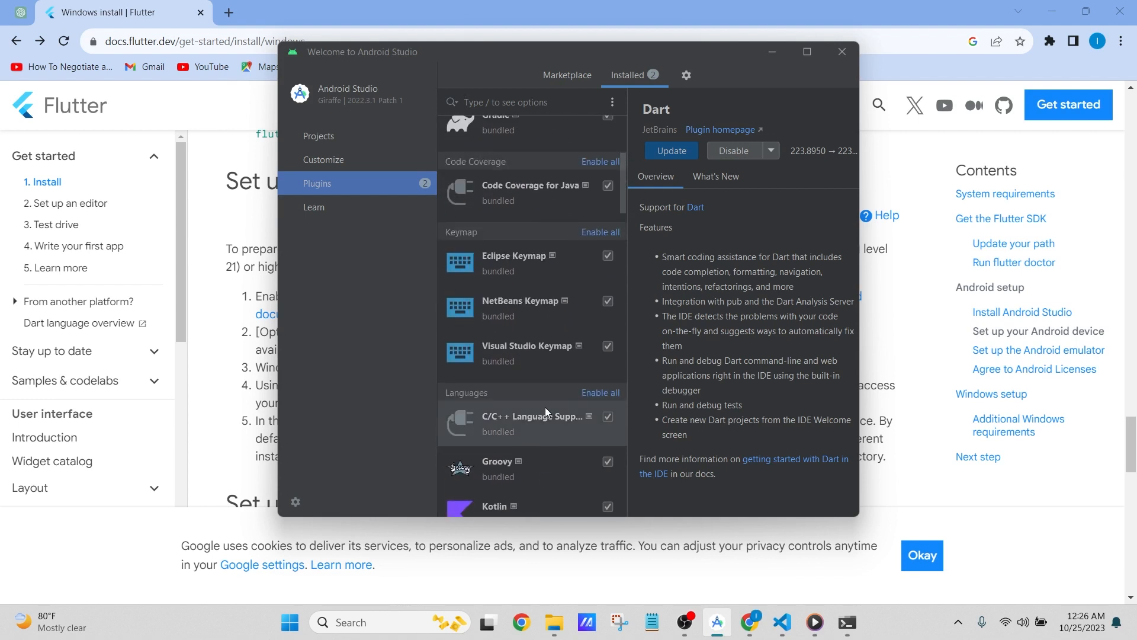
{"action": "scroll", "coordinate": [544, 407], "scroll_direction": "up", "scroll_amount": 8}
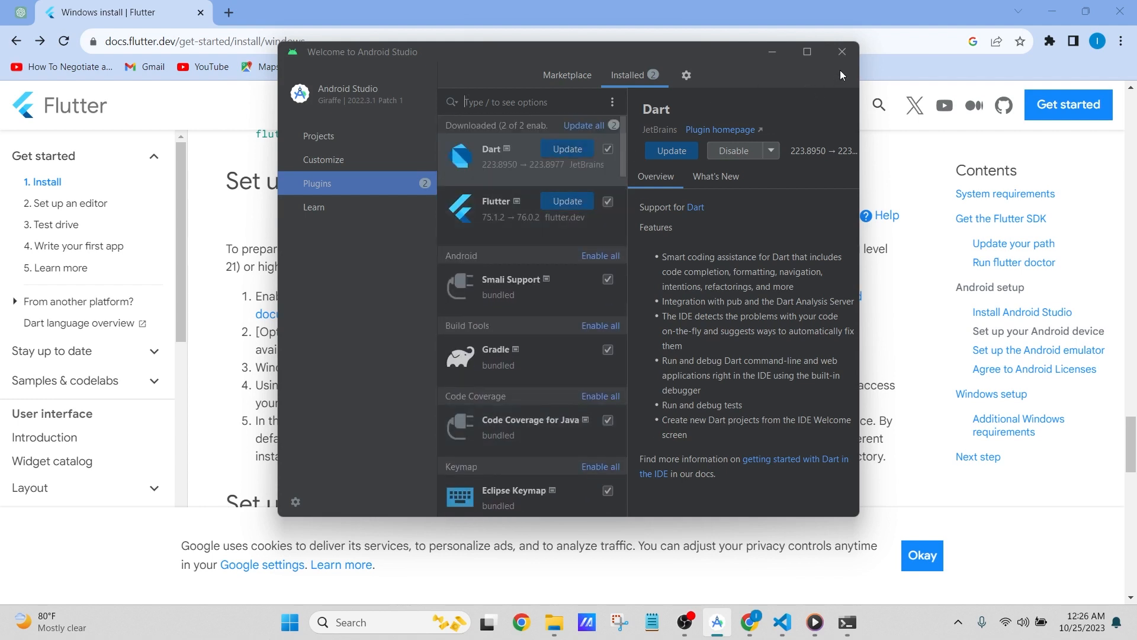
Return to the projects overview and open the Virtual Device Manager.
{"action": "left_click", "coordinate": [335, 141]}
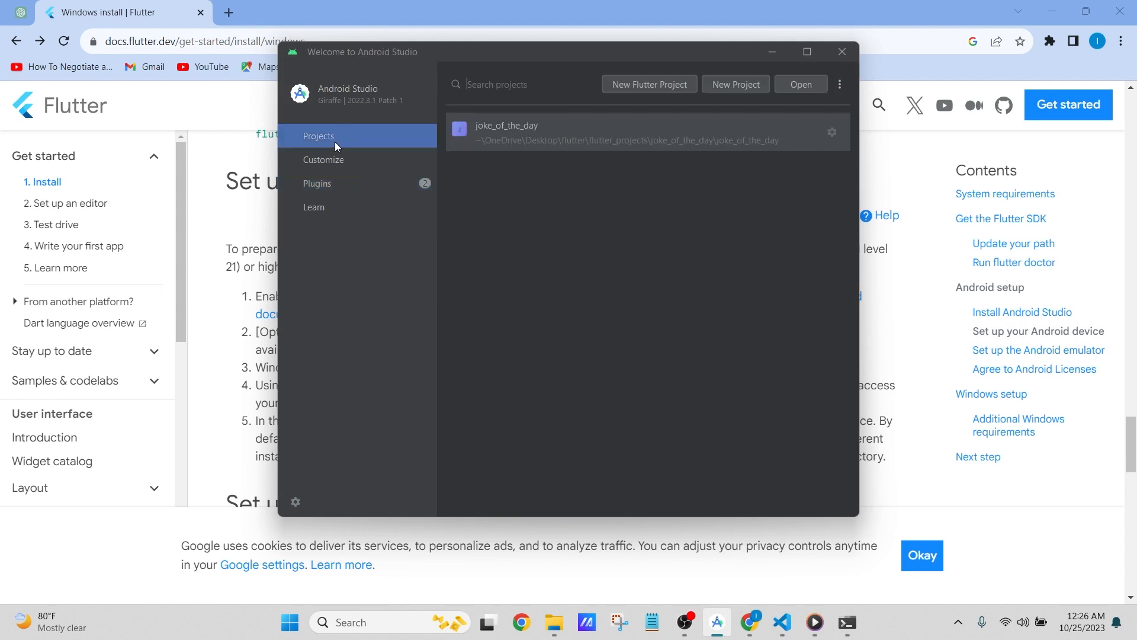
{"action": "left_click", "coordinate": [841, 86]}
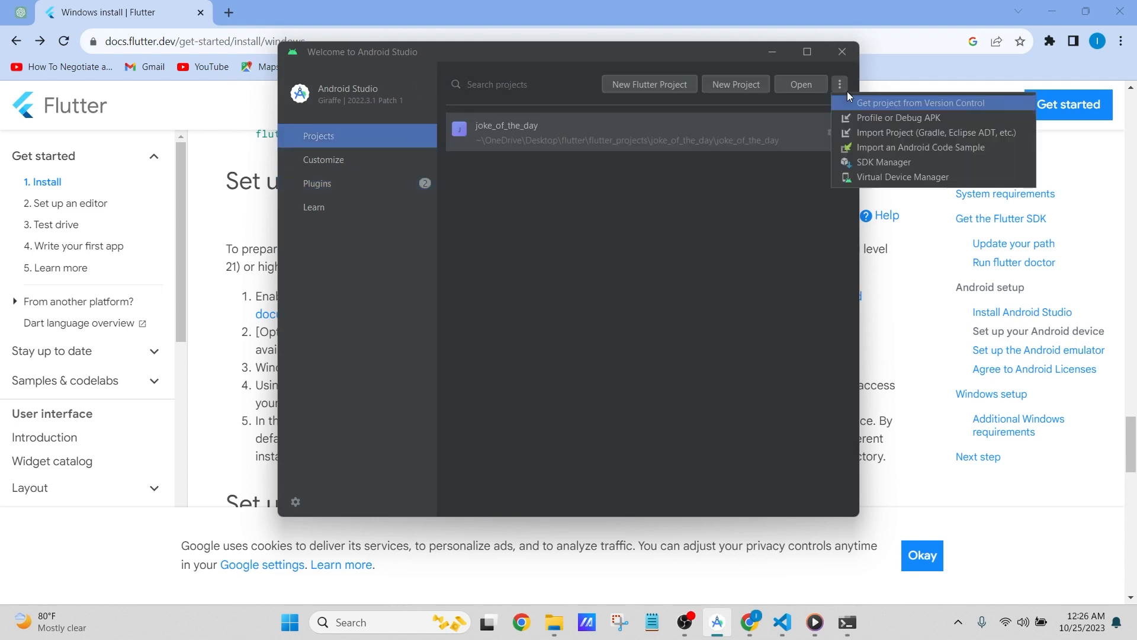
{"action": "left_click", "coordinate": [869, 177]}
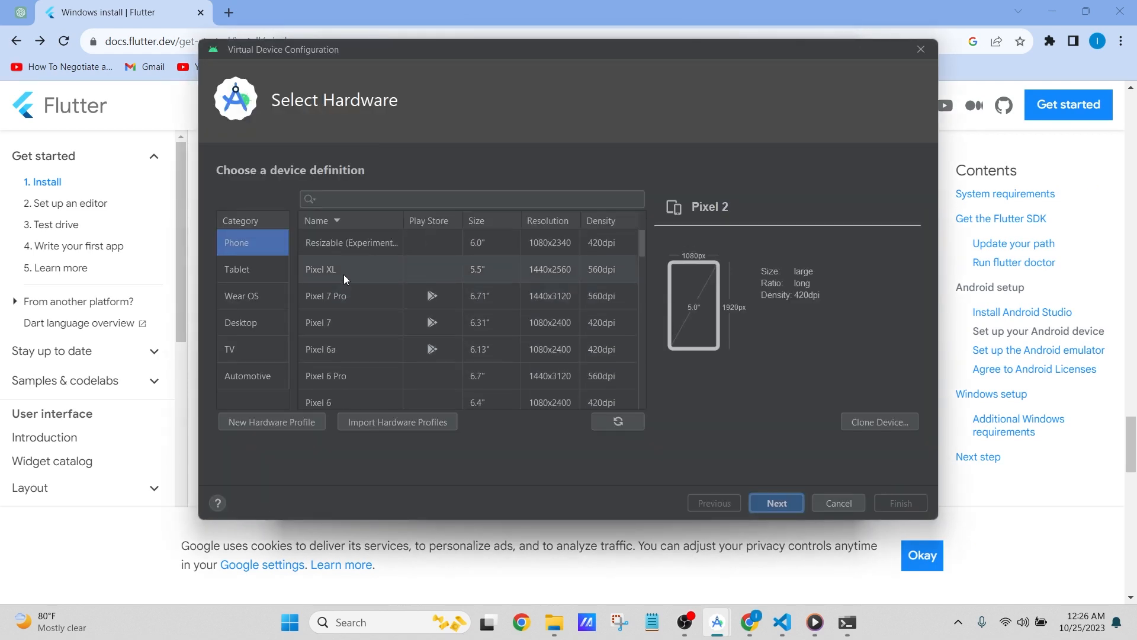
Try configuring a new Pixel XL virtual device with the API 34 system image, and cancel the configuration.
{"action": "left_click", "coordinate": [340, 289]}
{"action": "left_click", "coordinate": [342, 325]}
{"action": "left_click", "coordinate": [364, 267]}
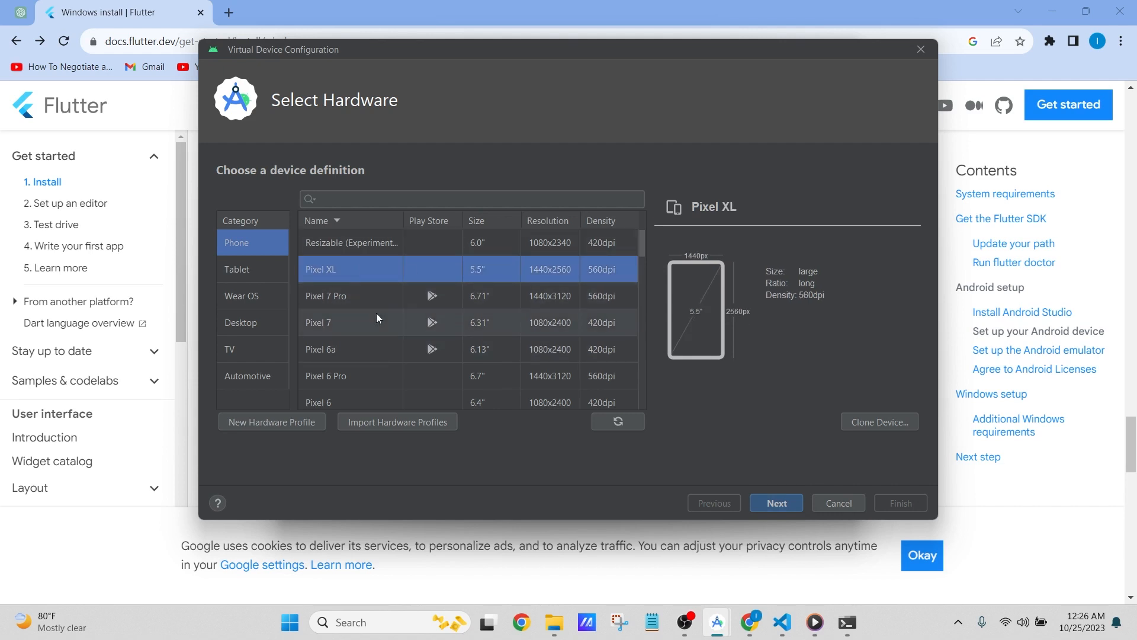
{"action": "left_click", "coordinate": [777, 503]}
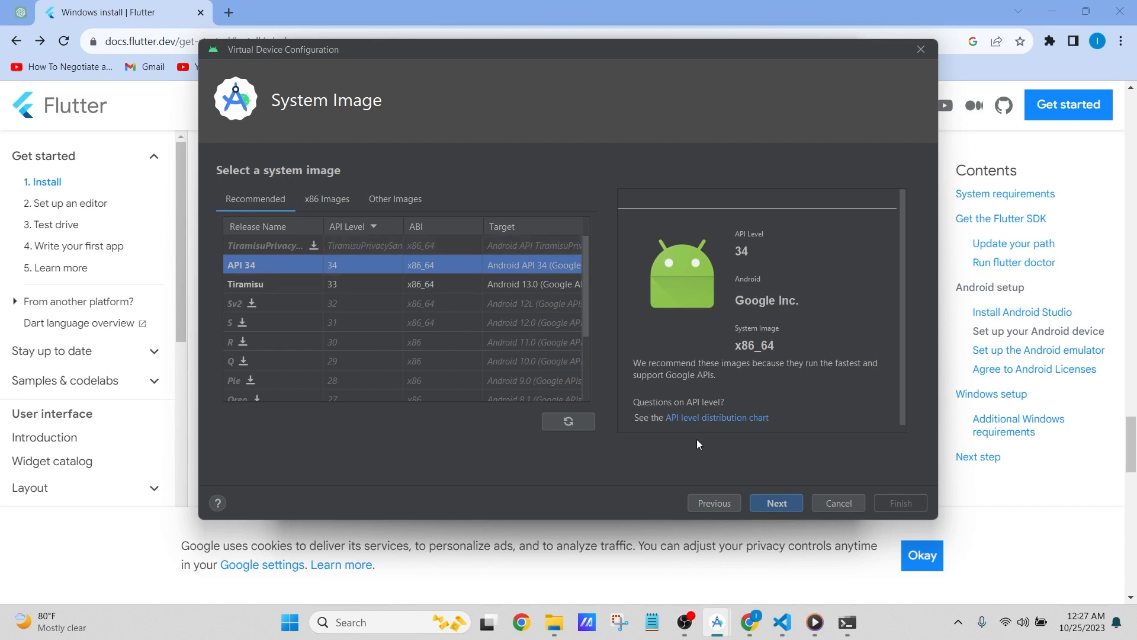
{"action": "left_click", "coordinate": [770, 501]}
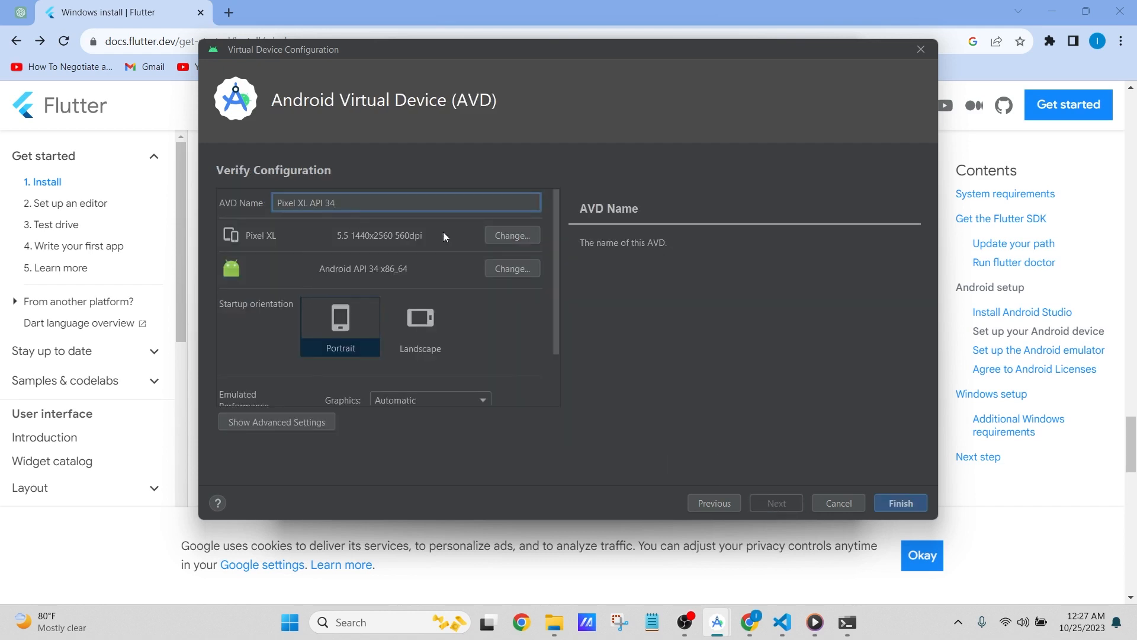
{"action": "left_click", "coordinate": [833, 503]}
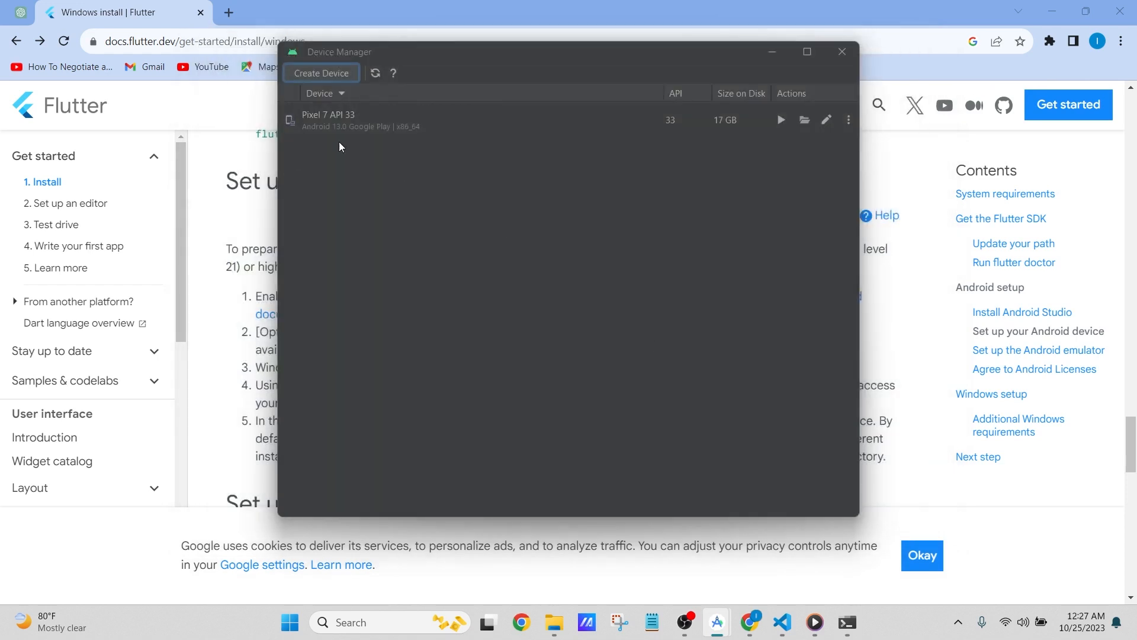
Launch the Pixel 7 API 33 emulator, then close it along with the Device Manager and Android Studio.
{"action": "left_click", "coordinate": [781, 121]}
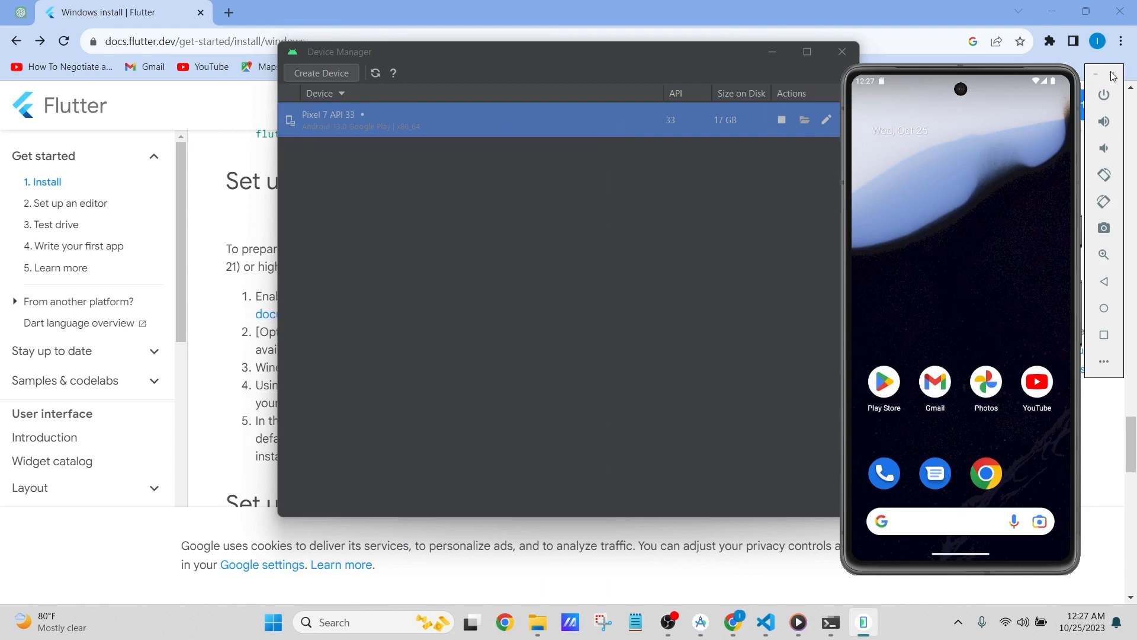
{"action": "left_click", "coordinate": [1114, 75]}
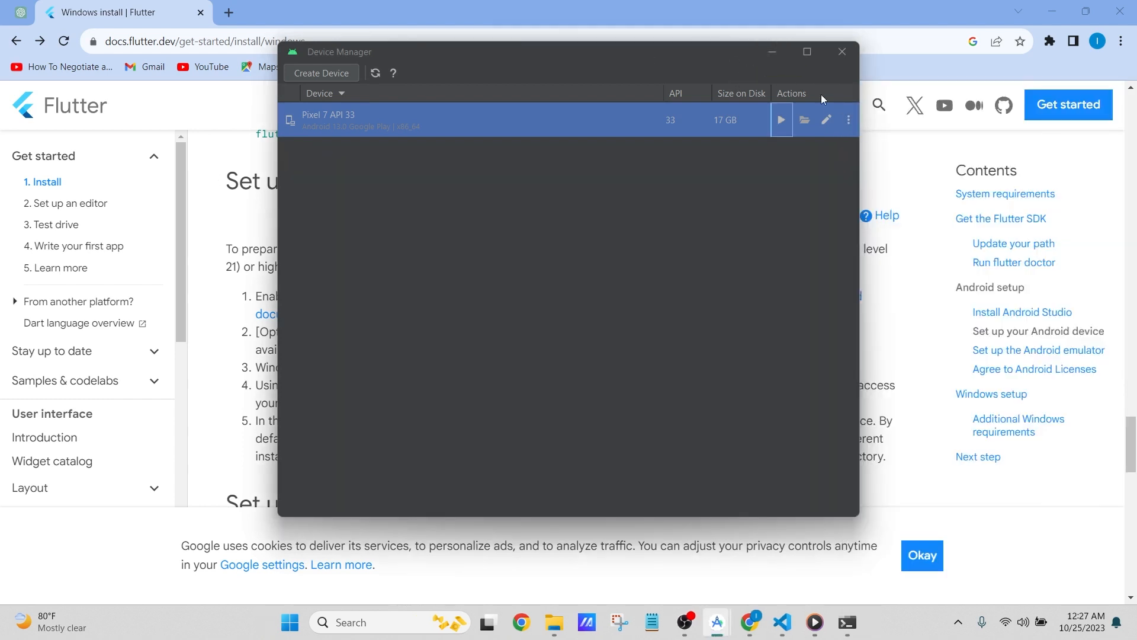
{"action": "left_click", "coordinate": [841, 54]}
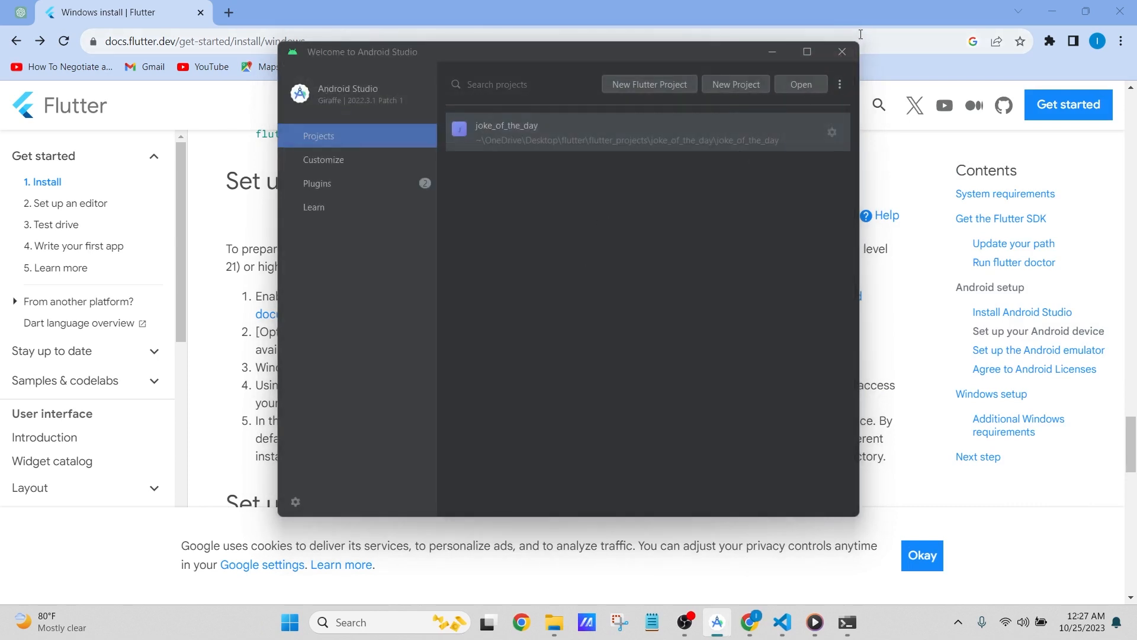
{"action": "left_click", "coordinate": [852, 48]}
Copy "flutter doctor --android-licenses" from the Agree to Android Licenses section, run it in the Command Prompt and review the output.
{"action": "scroll", "coordinate": [594, 321], "scroll_direction": "down", "scroll_amount": 10}
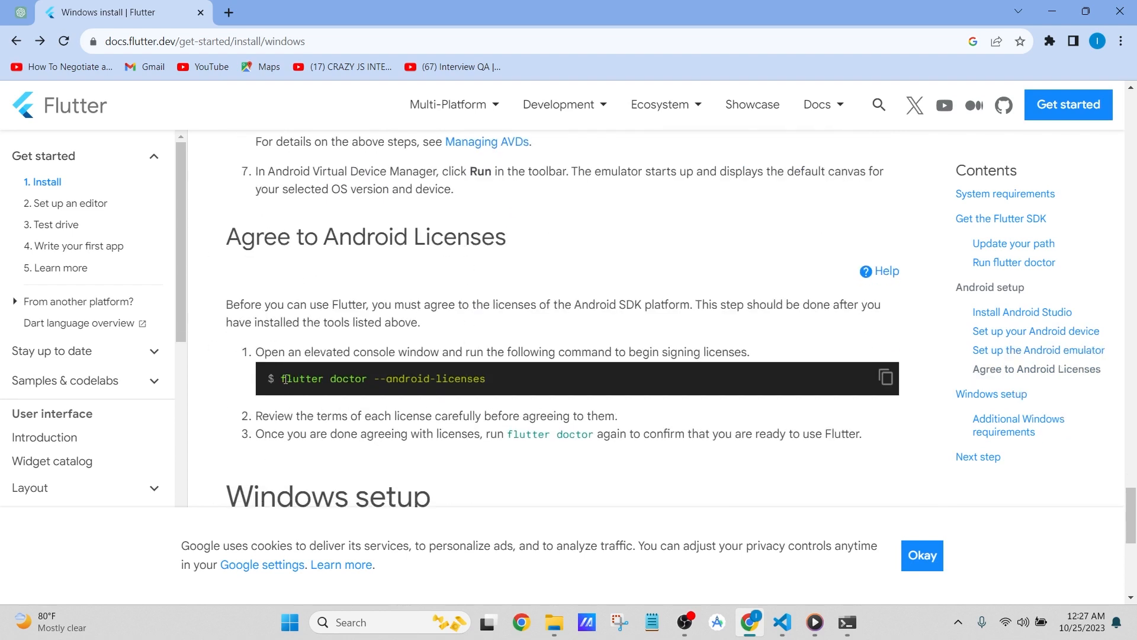
{"action": "left_click_drag", "start_coordinate": [281, 378], "coordinate": [526, 391]}
{"action": "key", "text": "ctrl+c"}
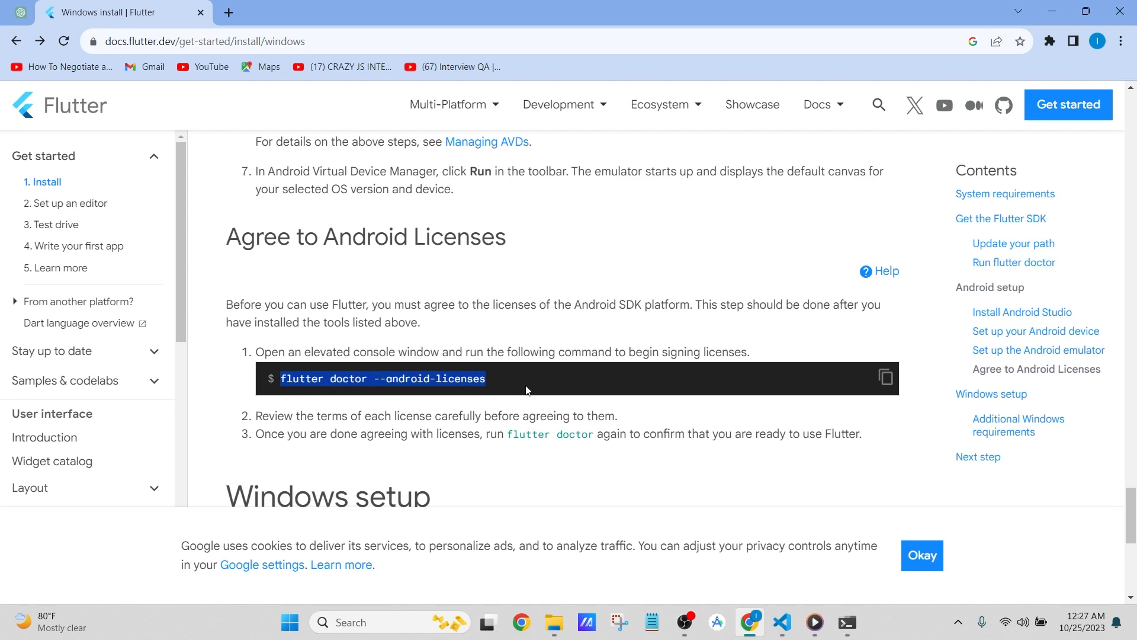
{"action": "key", "text": "alt+Tab"}
{"action": "key", "text": "ctrl+v"}
{"action": "key", "text": "Return"}
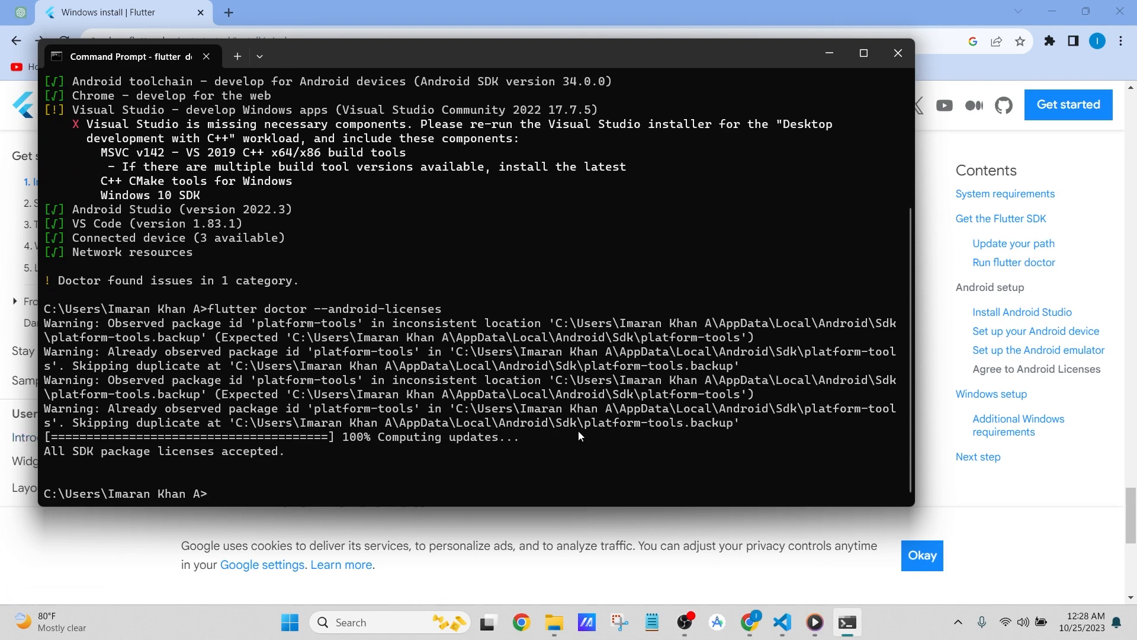
{"action": "left_click_drag", "start_coordinate": [521, 424], "coordinate": [54, 328]}
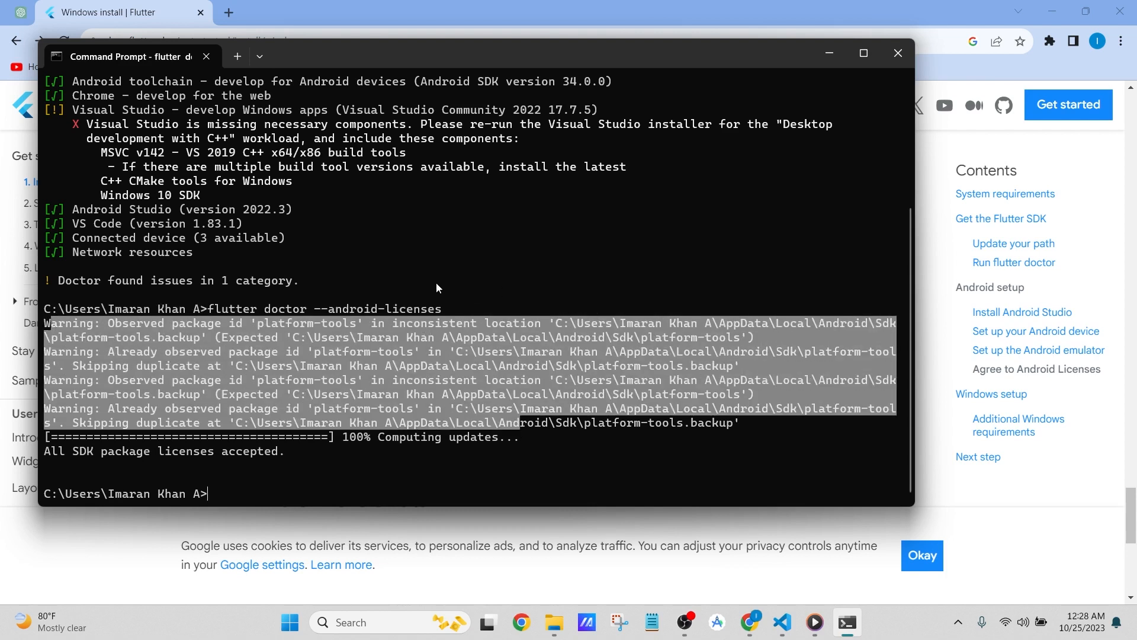
{"action": "left_click", "coordinate": [244, 480]}
Return to the Flutter install page and read the Windows setup requirements and the flutter doctor notes.
{"action": "key", "text": "alt+Tab"}
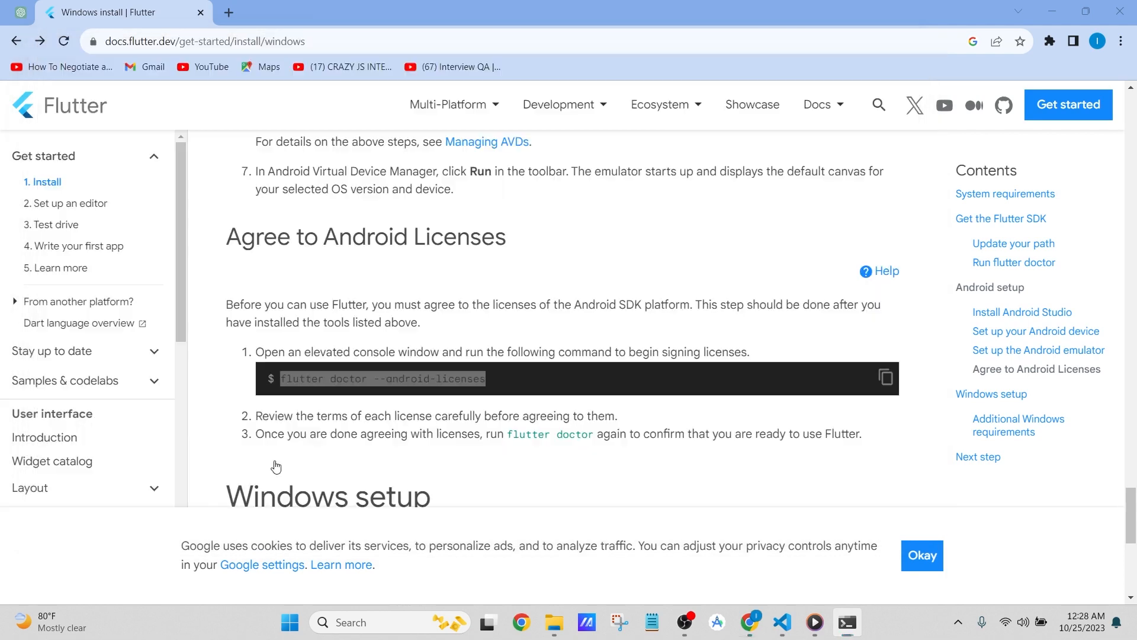
{"action": "scroll", "coordinate": [449, 376], "scroll_direction": "down", "scroll_amount": 5}
{"action": "scroll", "coordinate": [434, 293], "scroll_direction": "down", "scroll_amount": 3}
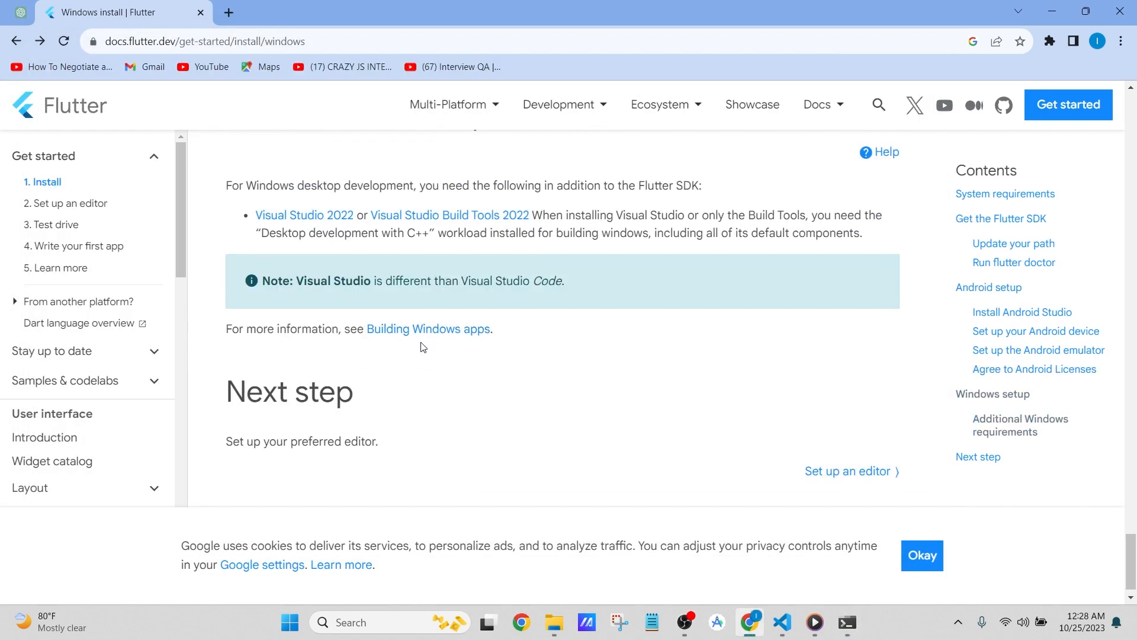
{"action": "scroll", "coordinate": [422, 349], "scroll_direction": "up", "scroll_amount": 12}
{"action": "scroll", "coordinate": [421, 349], "scroll_direction": "up", "scroll_amount": 5}
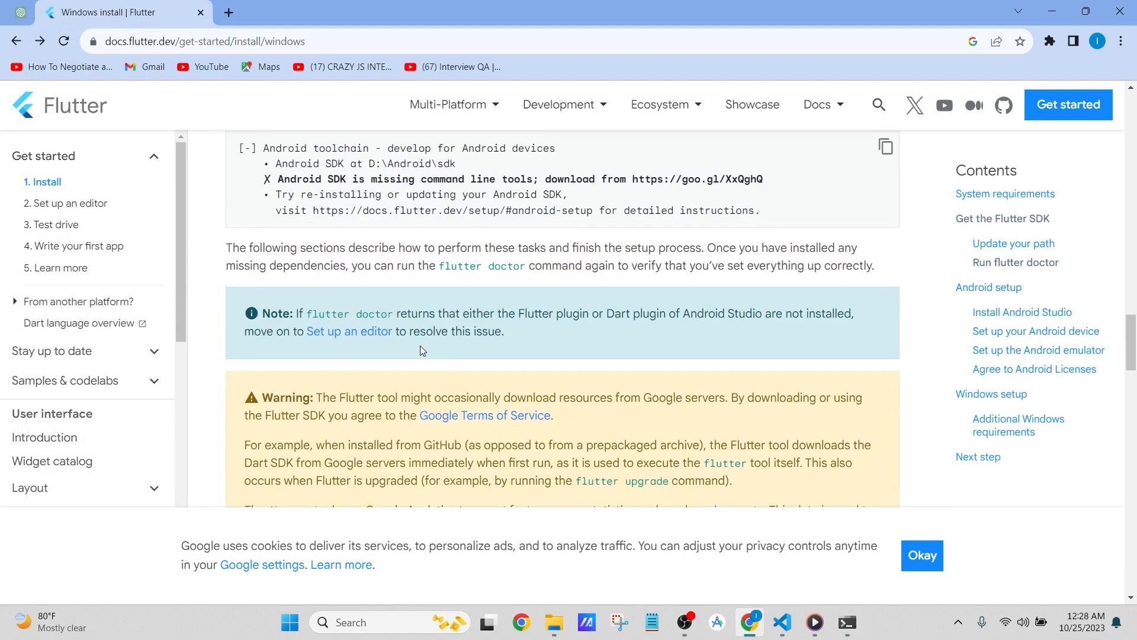
Review the earlier "flutter doctor" report in the Command Prompt and close its window.
{"action": "key", "text": "alt+Tab"}
{"action": "scroll", "coordinate": [204, 226], "scroll_direction": "up", "scroll_amount": 3}
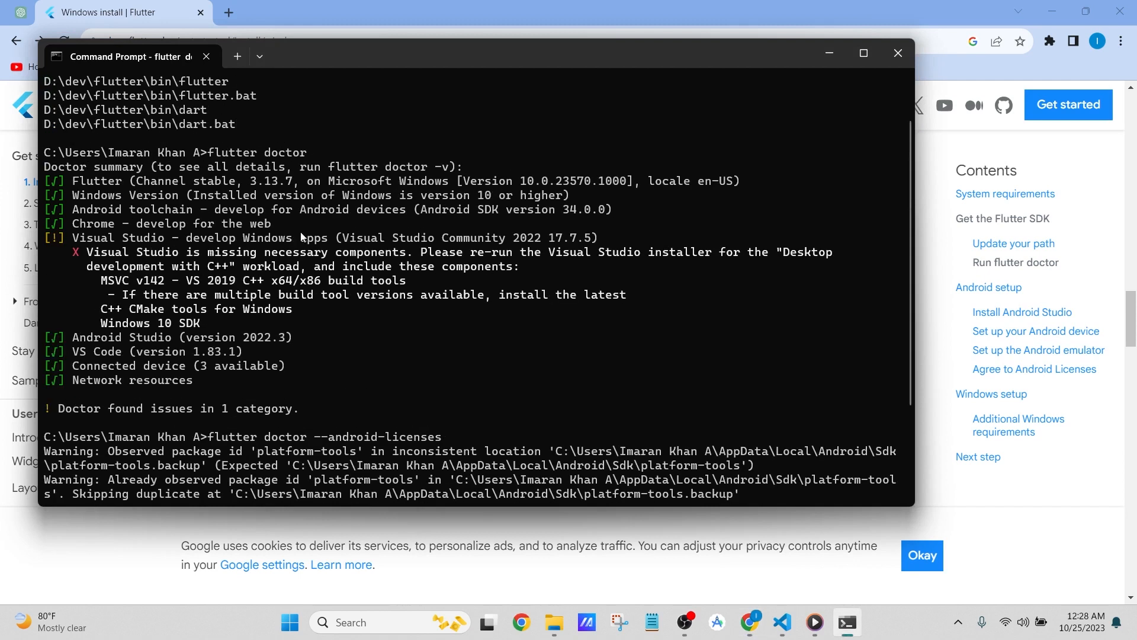
{"action": "left_click", "coordinate": [904, 55]}
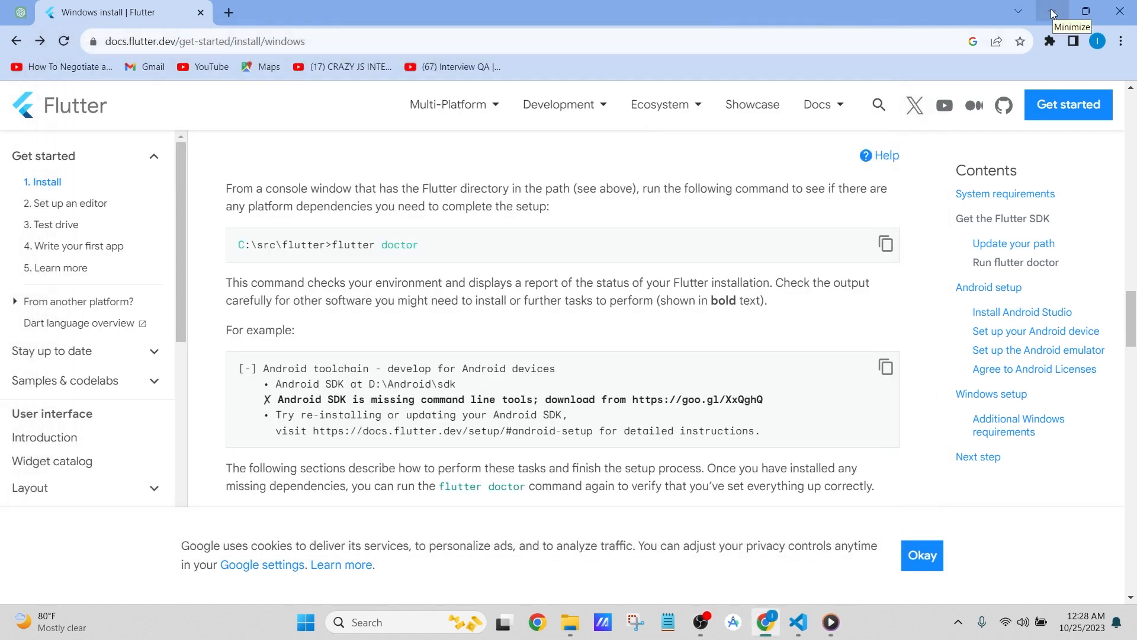
Switch to VS Code and show the file Explorer.
{"action": "left_click", "coordinate": [798, 622]}
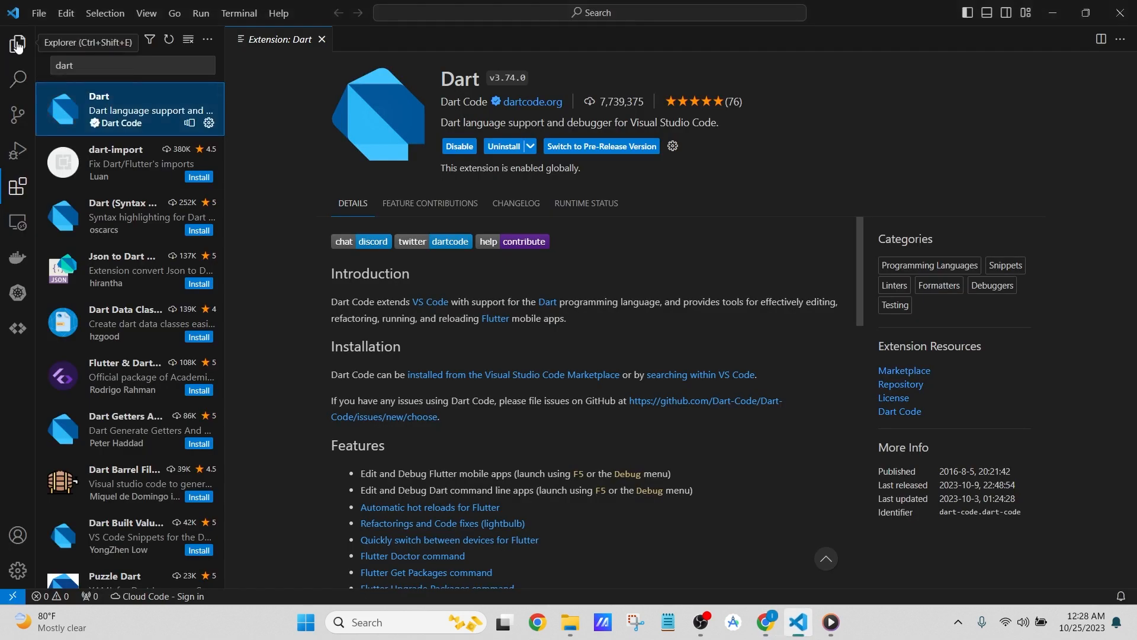
{"action": "left_click", "coordinate": [18, 45]}
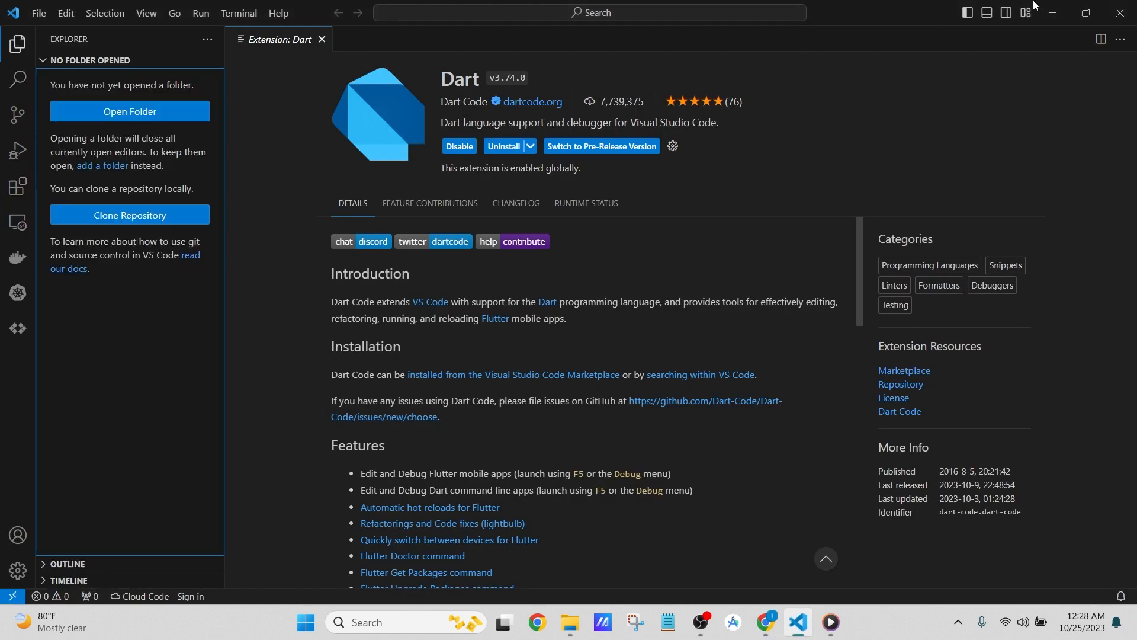
Switch to the VS Code window with the Dart extension page, close that page and show the file Explorer.
{"action": "left_click", "coordinate": [1066, 13]}
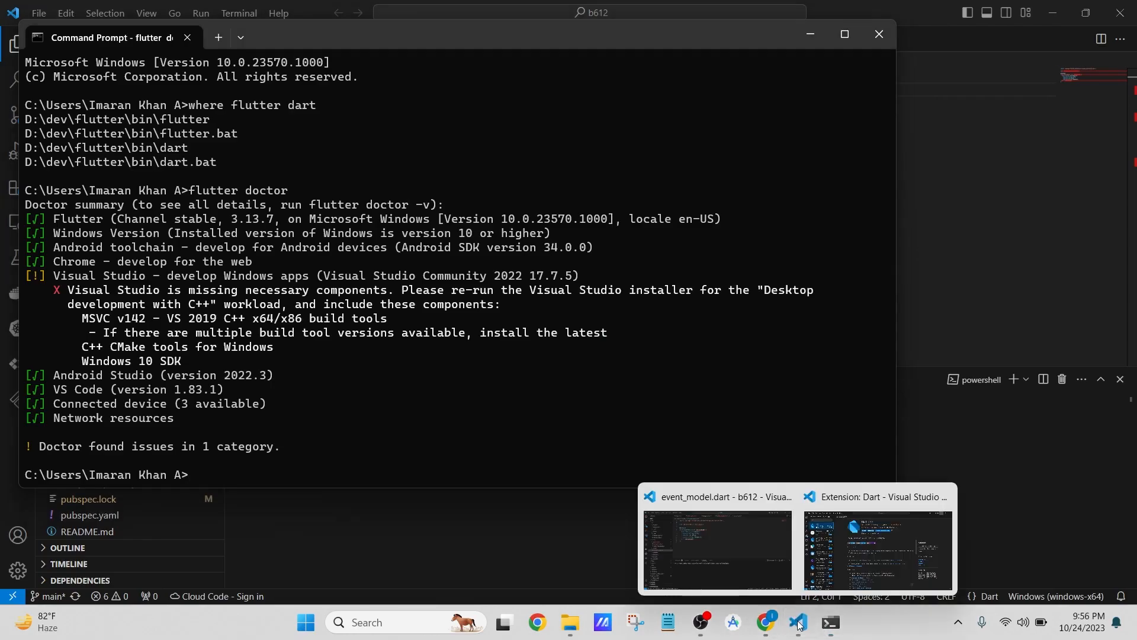
{"action": "mouse_move", "coordinate": [798, 622]}
{"action": "mouse_move", "coordinate": [730, 539]}
{"action": "left_click", "coordinate": [876, 545]}
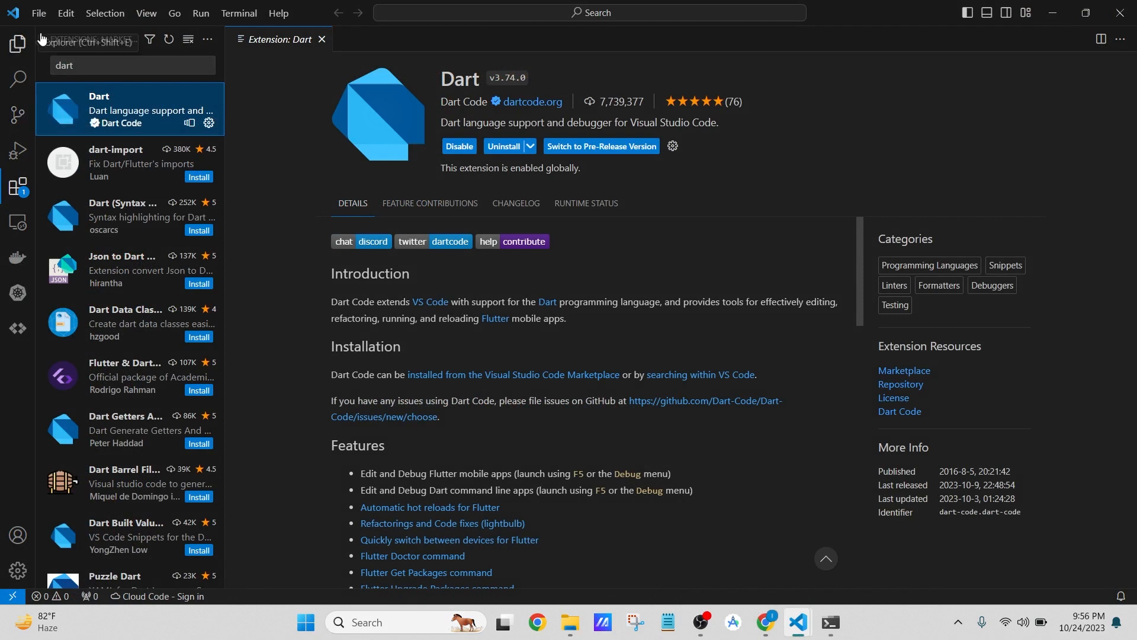
{"action": "left_click", "coordinate": [322, 40]}
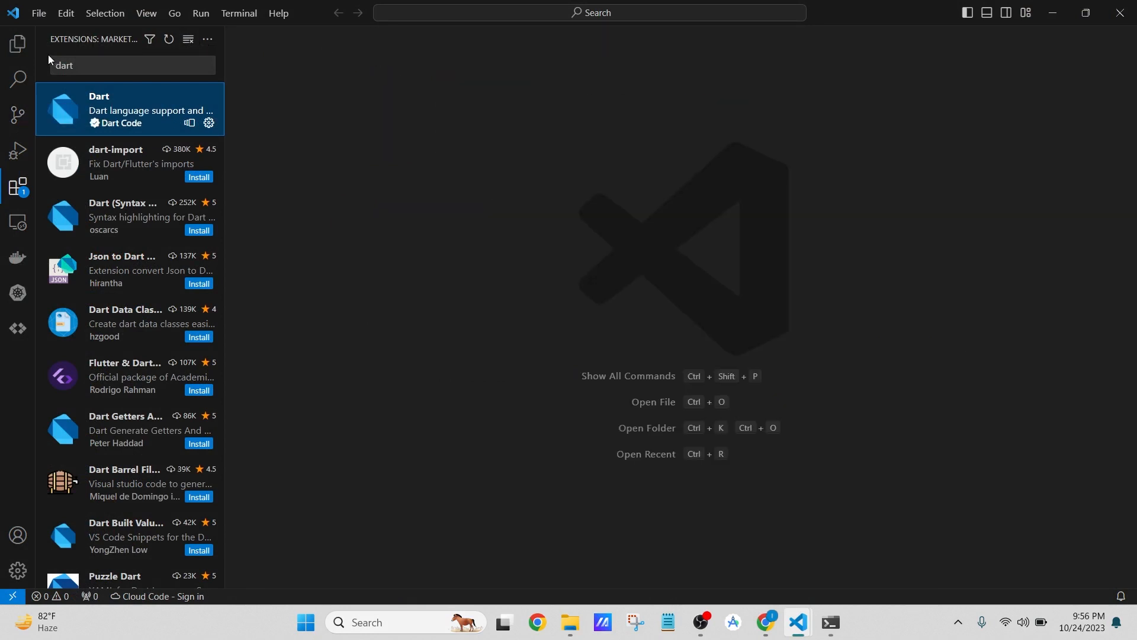
{"action": "left_click", "coordinate": [18, 43]}
{"action": "left_click", "coordinate": [23, 83]}
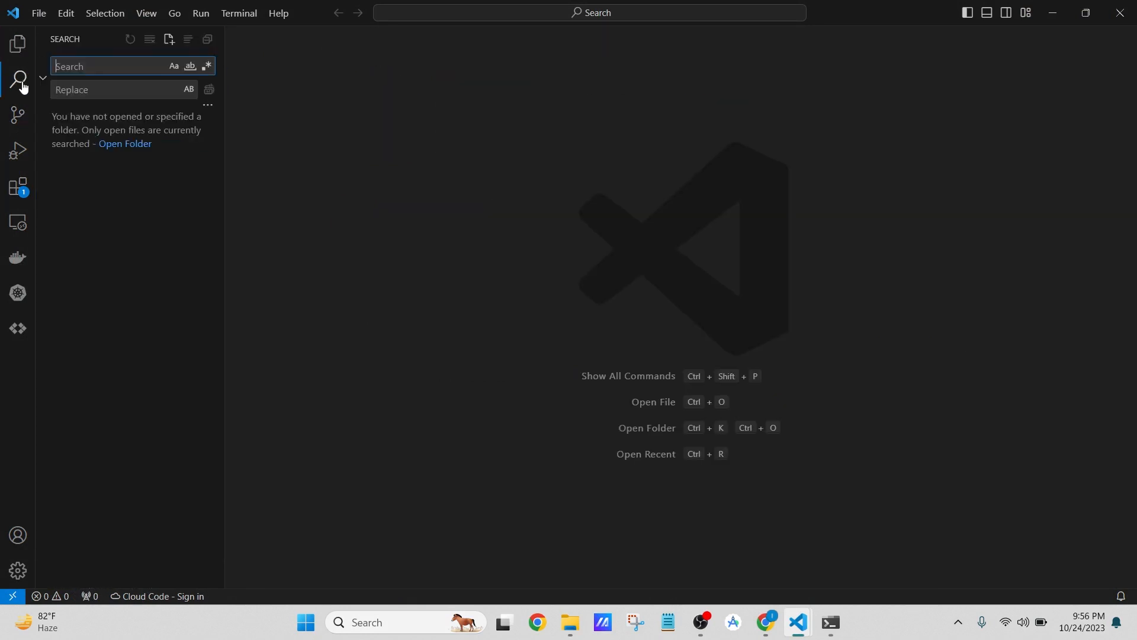
{"action": "left_click", "coordinate": [16, 43]}
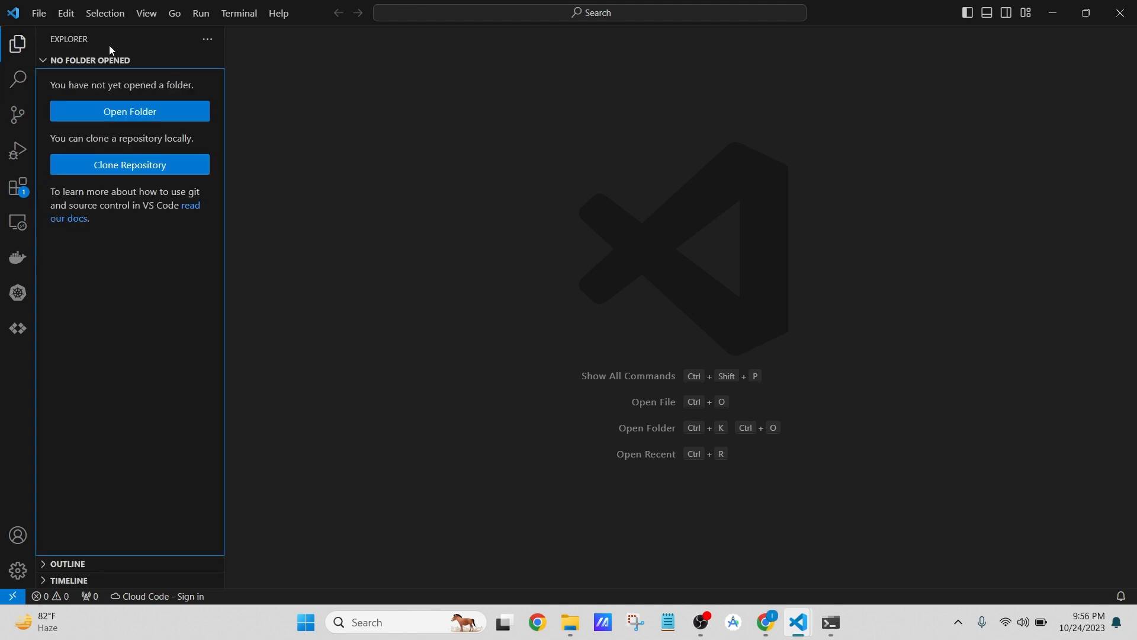
{"action": "left_click", "coordinate": [18, 46]}
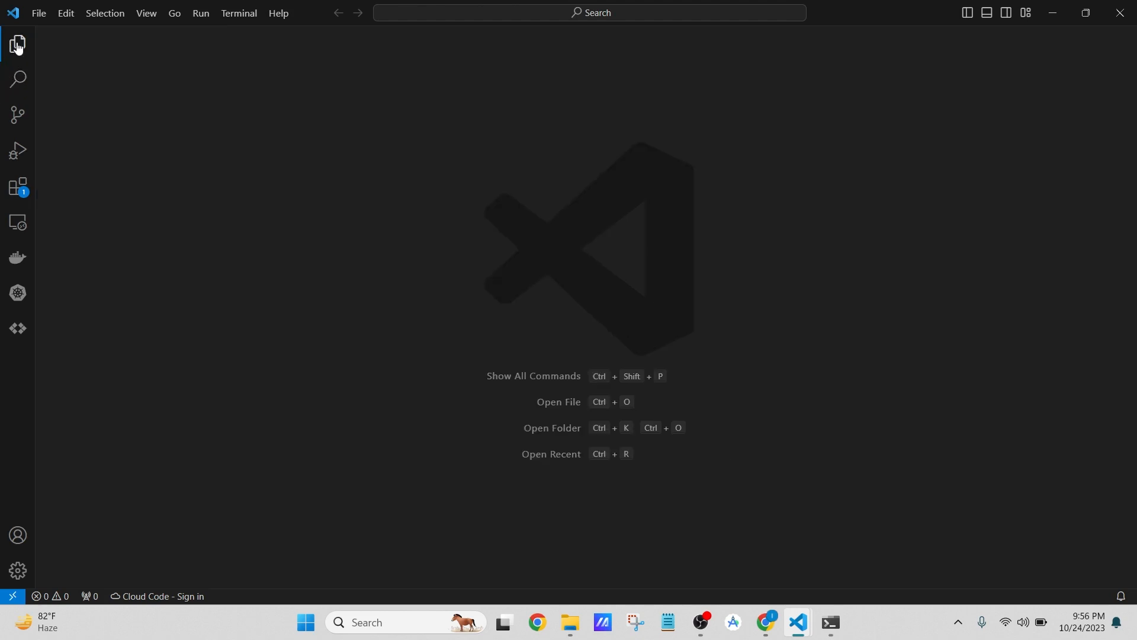
{"action": "left_click", "coordinate": [18, 46]}
Create a folder named "flutter_basic" in Downloads and open it as the project folder.
{"action": "left_click", "coordinate": [37, 13]}
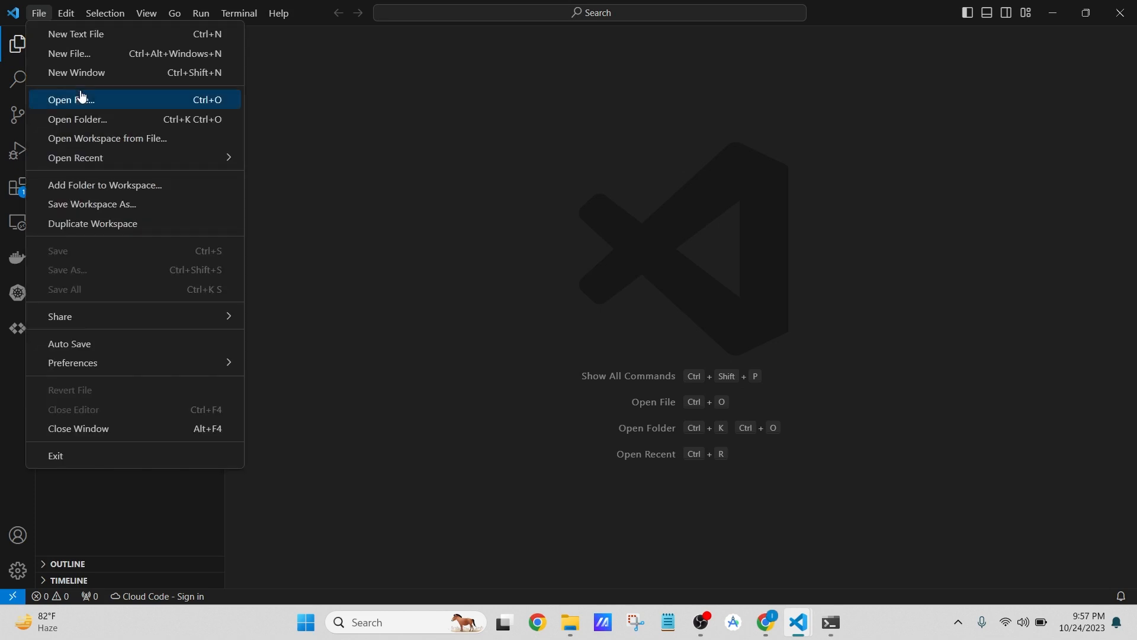
{"action": "left_click", "coordinate": [132, 121]}
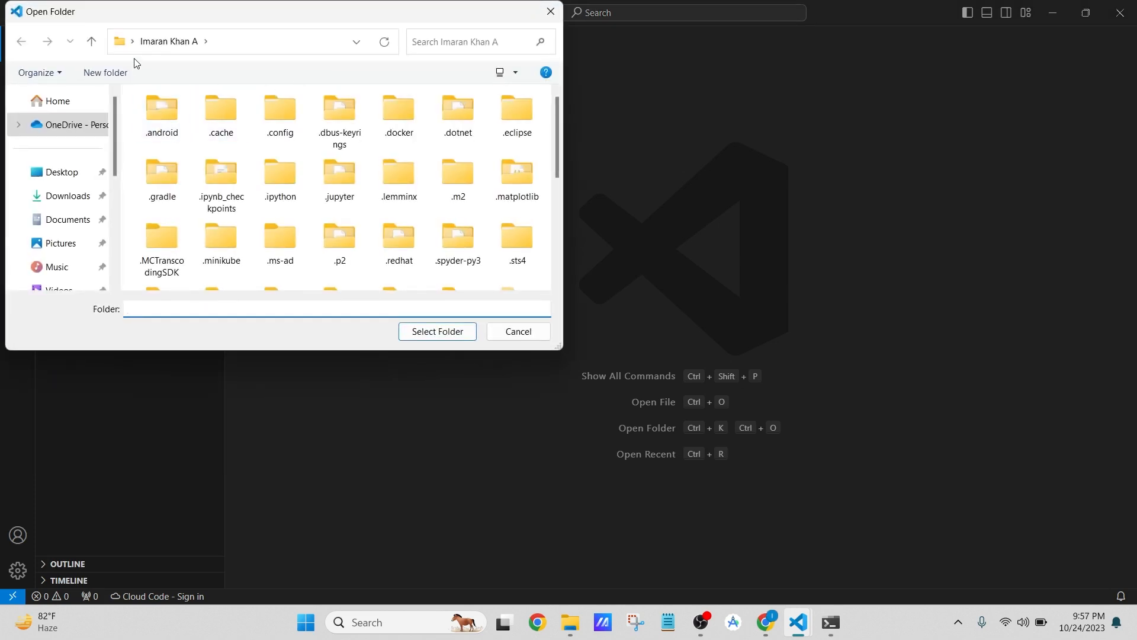
{"action": "left_click", "coordinate": [65, 201]}
{"action": "left_click", "coordinate": [106, 77]}
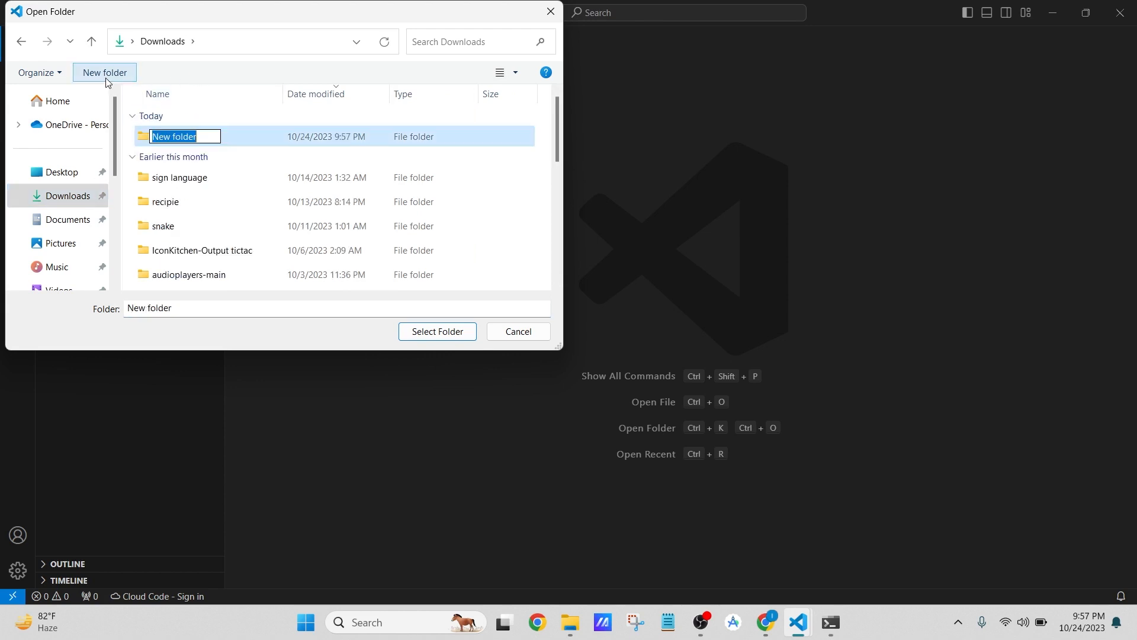
{"action": "type", "text": "flutter"}
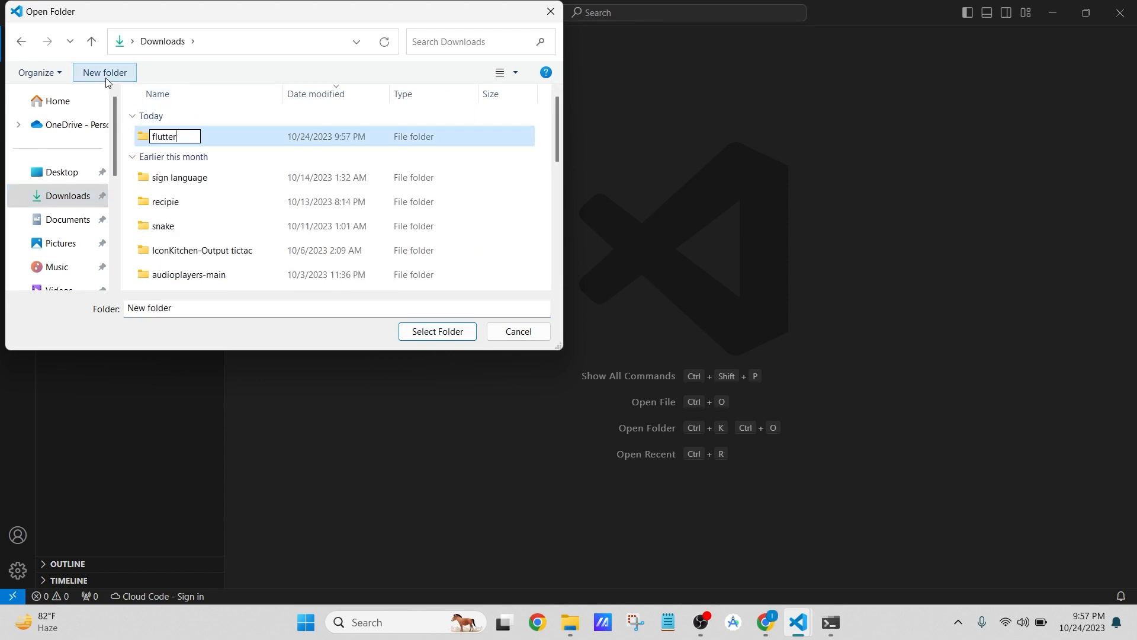
{"action": "type", "text": "a"}
{"action": "key", "text": "BackSpace"}
{"action": "type", "text": "ap"}
{"action": "key", "text": "BackSpace"}
{"action": "key", "text": "BackSpace"}
{"action": "key", "text": "BackSpace"}
{"action": "type", "text": "_basic"}
{"action": "key", "text": "Return"}
{"action": "key", "text": "Return"}
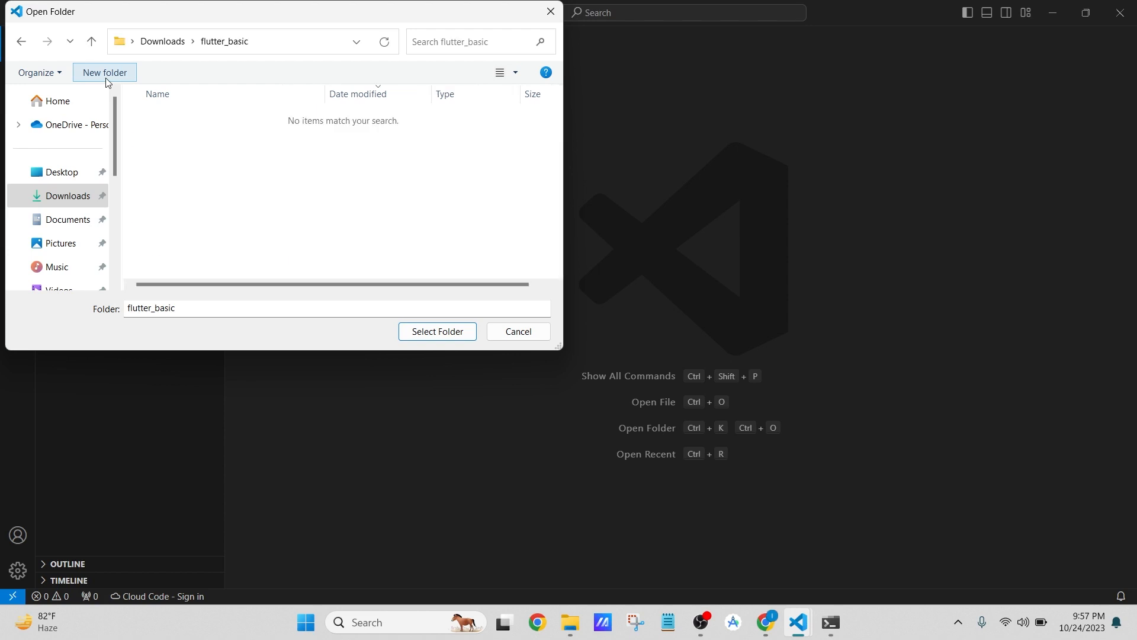
{"action": "left_click", "coordinate": [418, 334]}
Open a new terminal in the flutter_basic folder and clear it with "cls".
{"action": "left_click", "coordinate": [236, 13]}
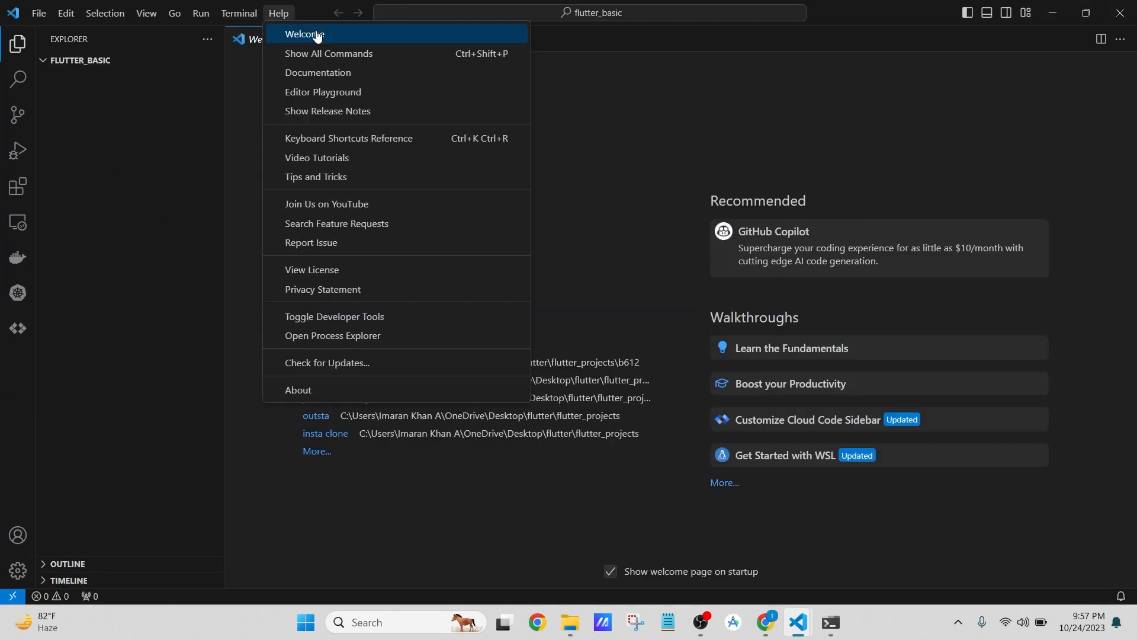
{"action": "left_click", "coordinate": [261, 34]}
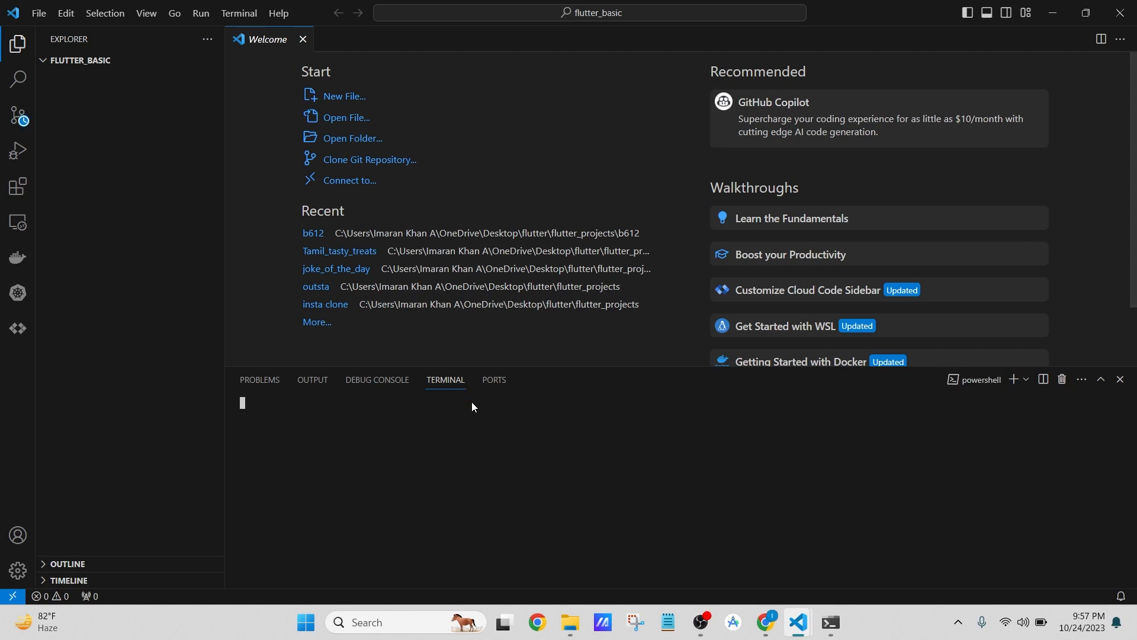
{"action": "type", "text": "cls"}
{"action": "key", "text": "Return"}
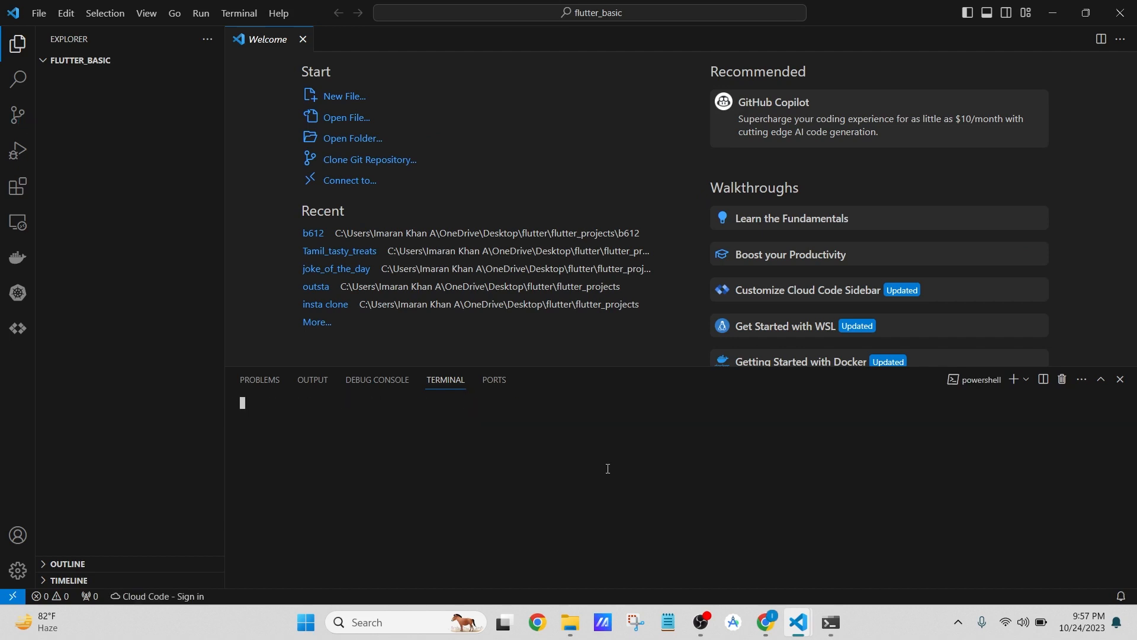
Check the installed Flutter version by running "flutter --version" in the terminal.
{"action": "type", "text": "utter"}
{"action": "key", "text": "BackSpace"}
{"action": "key", "text": "BackSpace"}
{"action": "key", "text": "BackSpace"}
{"action": "key", "text": "BackSpace"}
{"action": "key", "text": "BackSpace"}
{"action": "key", "text": "BackSpace"}
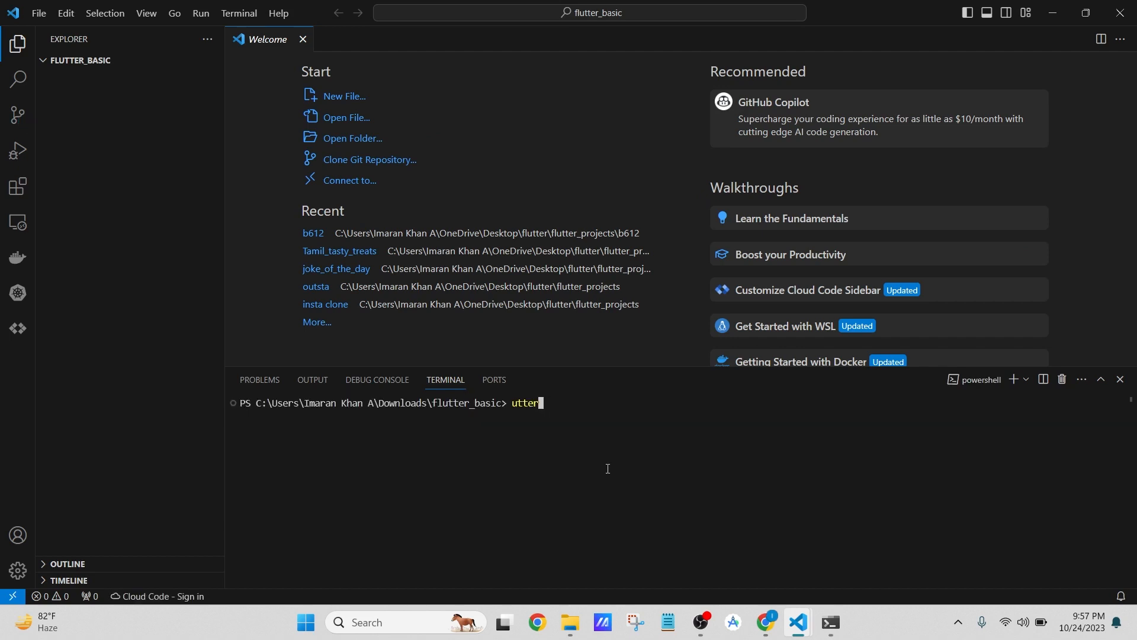
{"action": "type", "text": "flutter --version"}
{"action": "key", "text": "Return"}
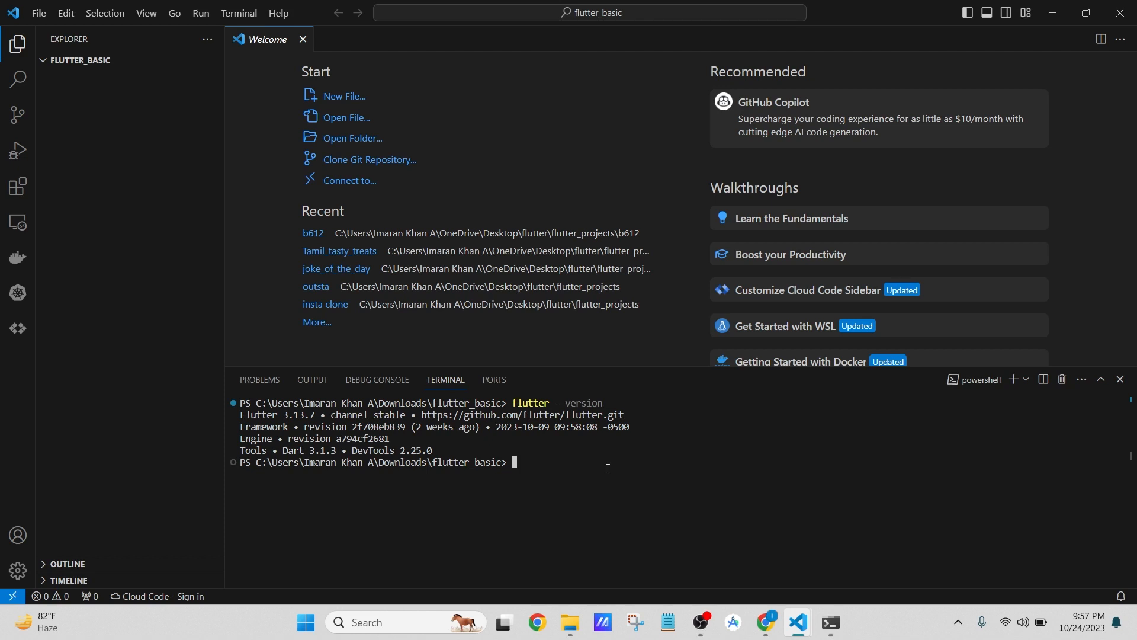
Generate a new Flutter project by running "flutter create flutter_basic" in the terminal.
{"action": "type", "text": "flutter create flutter_basic"}
{"action": "key", "text": "Return"}
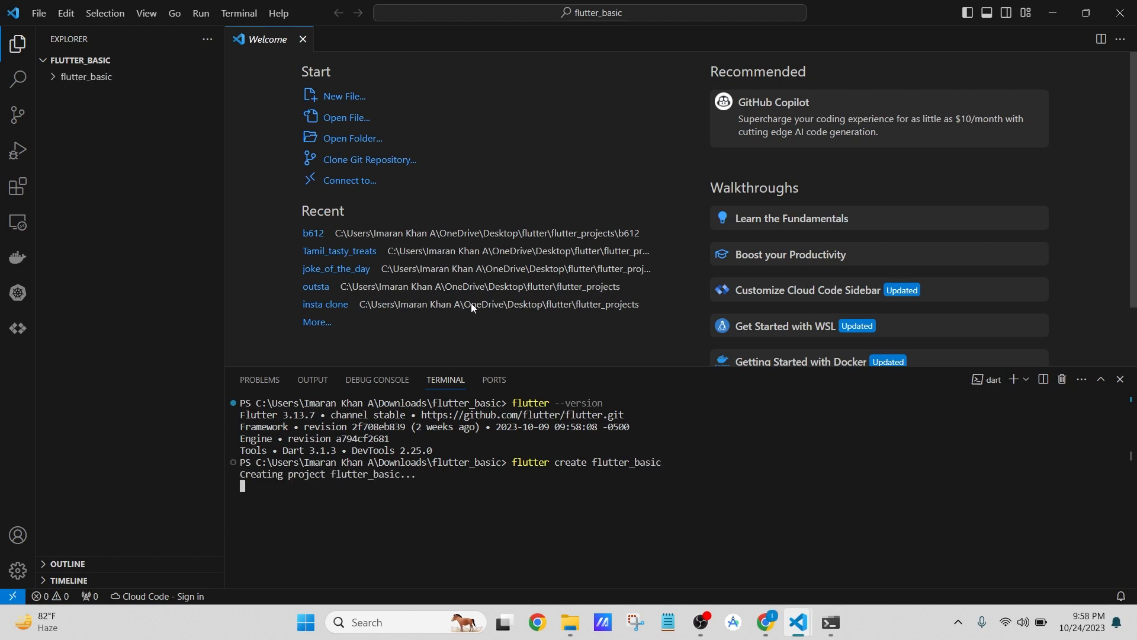
Open main.dart from the new project's lib folder and read through its code.
{"action": "left_click", "coordinate": [53, 78]}
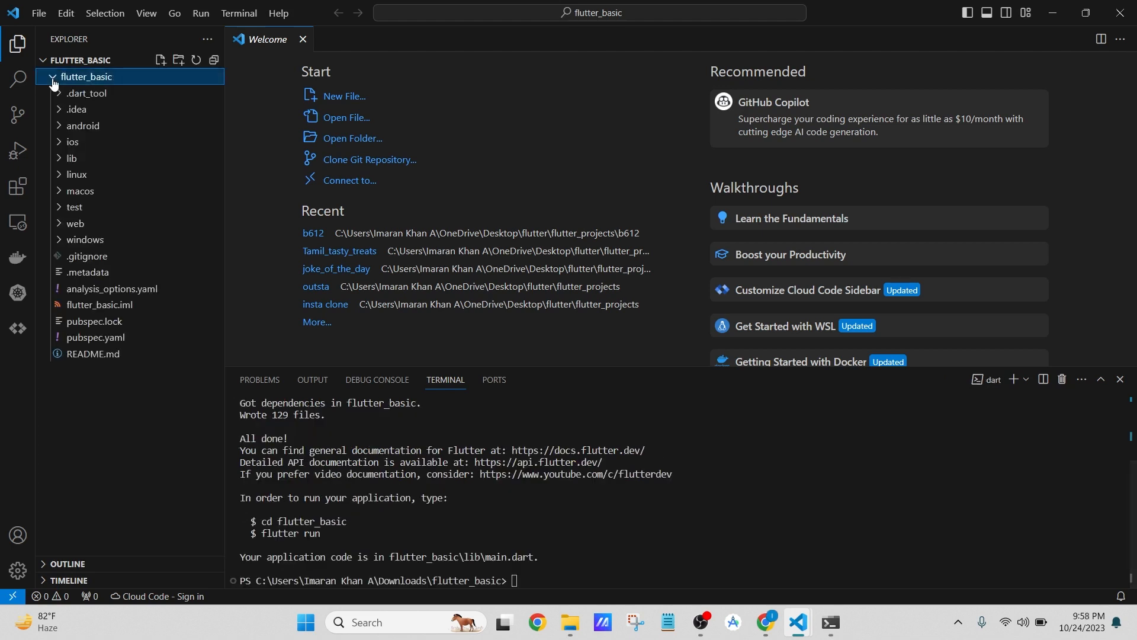
{"action": "left_click", "coordinate": [60, 162]}
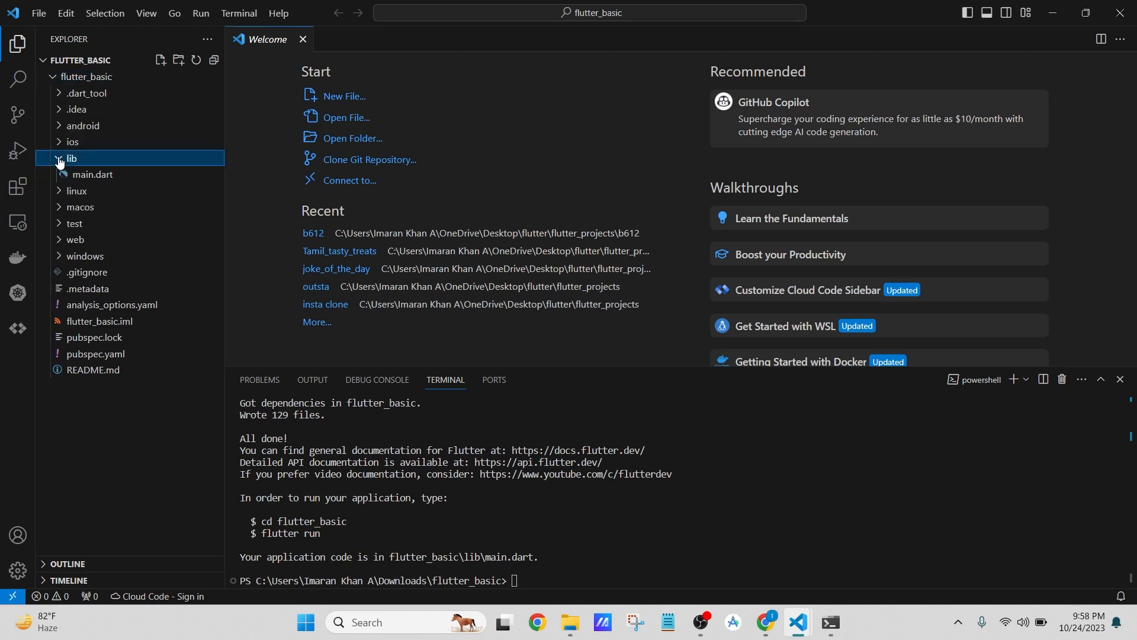
{"action": "left_click", "coordinate": [87, 176]}
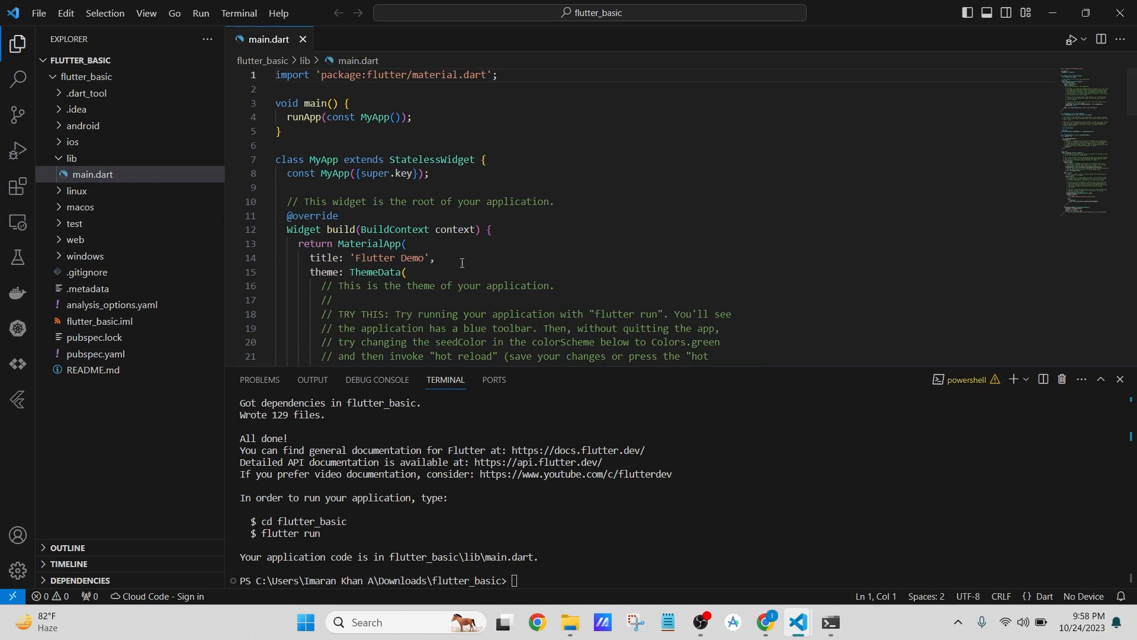
{"action": "scroll", "coordinate": [572, 192], "scroll_direction": "down", "scroll_amount": 4}
{"action": "scroll", "coordinate": [572, 193], "scroll_direction": "down", "scroll_amount": 20}
{"action": "scroll", "coordinate": [572, 192], "scroll_direction": "up", "scroll_amount": 20}
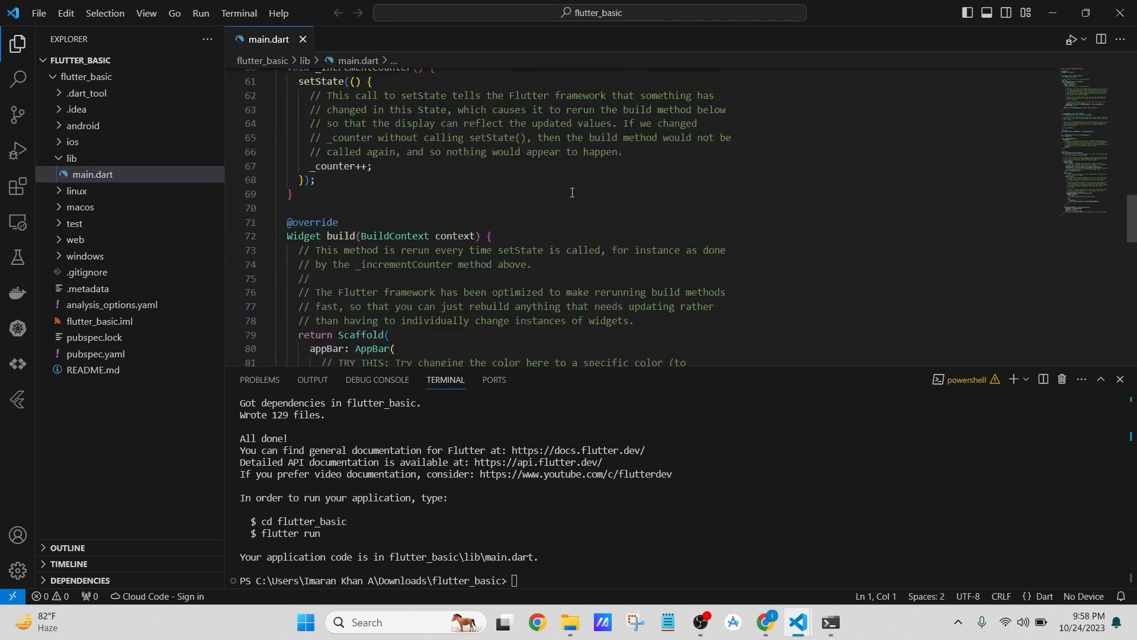
{"action": "scroll", "coordinate": [572, 193], "scroll_direction": "up", "scroll_amount": 2}
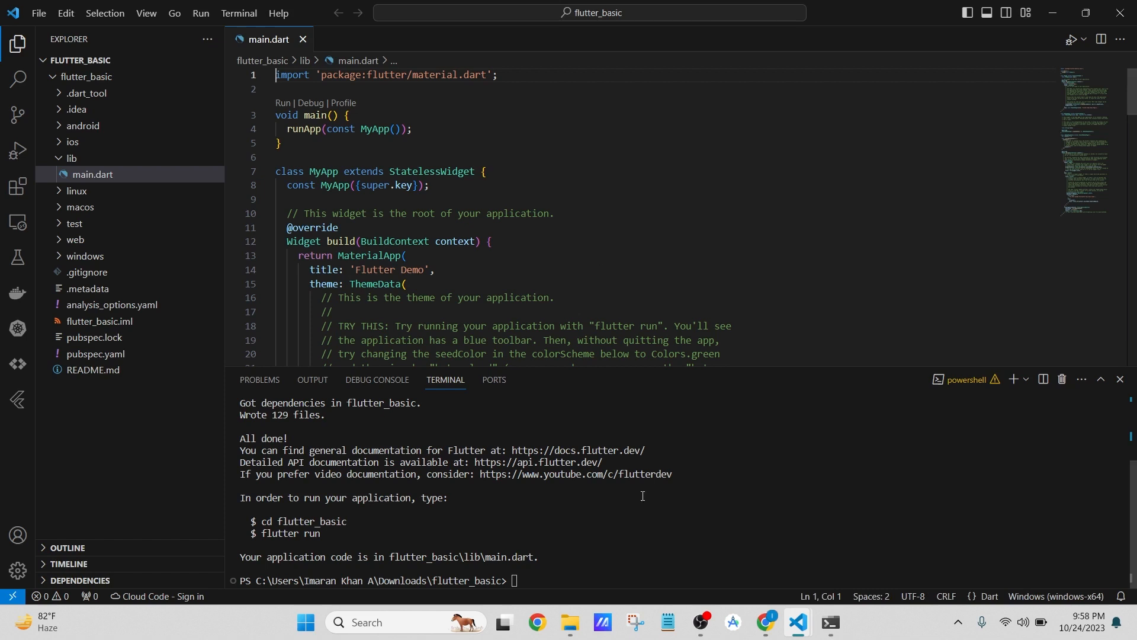
Change the terminal's working directory to the project with "cd .\flutter_basic\".
{"action": "left_click", "coordinate": [637, 566]}
{"action": "type", "text": "cd .\\flutter_basic\\"}
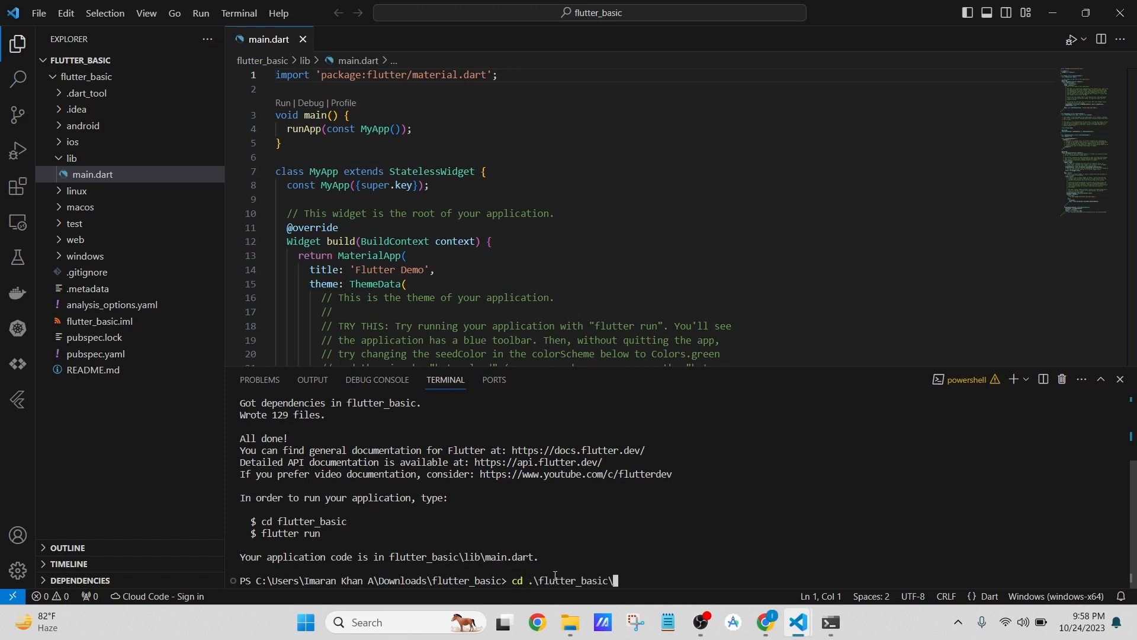
{"action": "key", "text": "Return"}
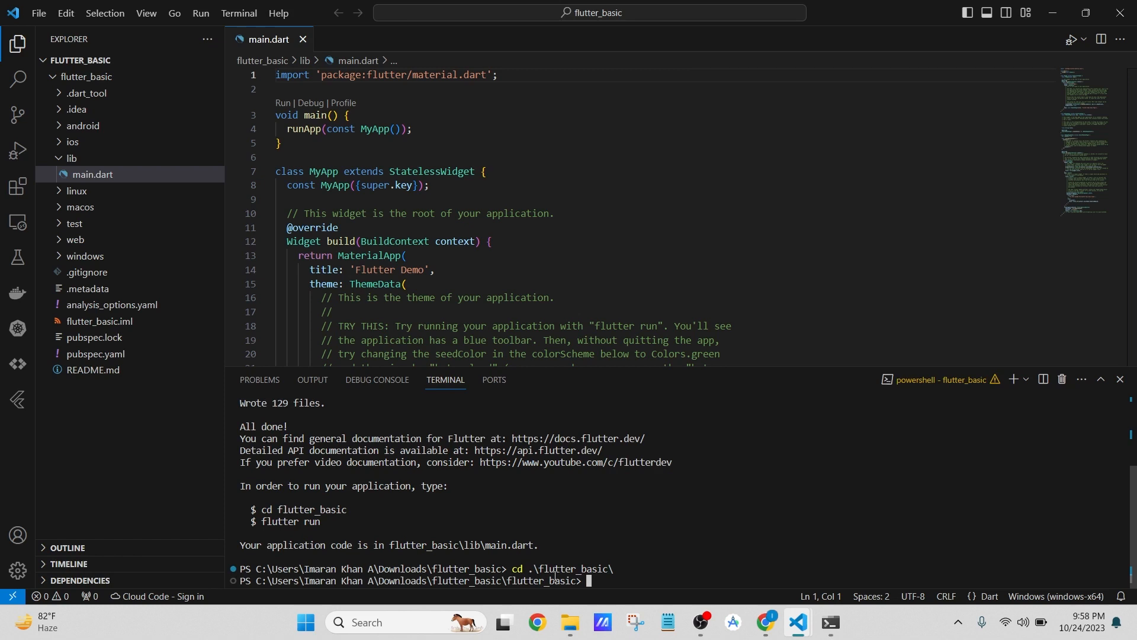
Start the Pixel 7 API 33 mobile emulator and move its window clear of the code.
{"action": "left_click", "coordinate": [1053, 597]}
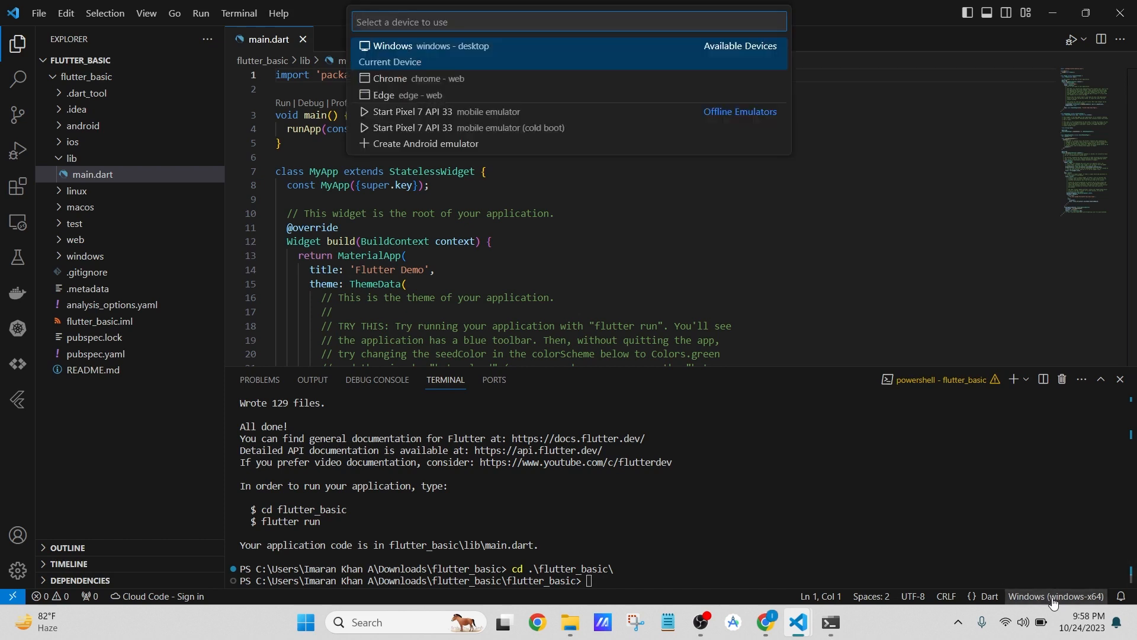
{"action": "left_click", "coordinate": [454, 112]}
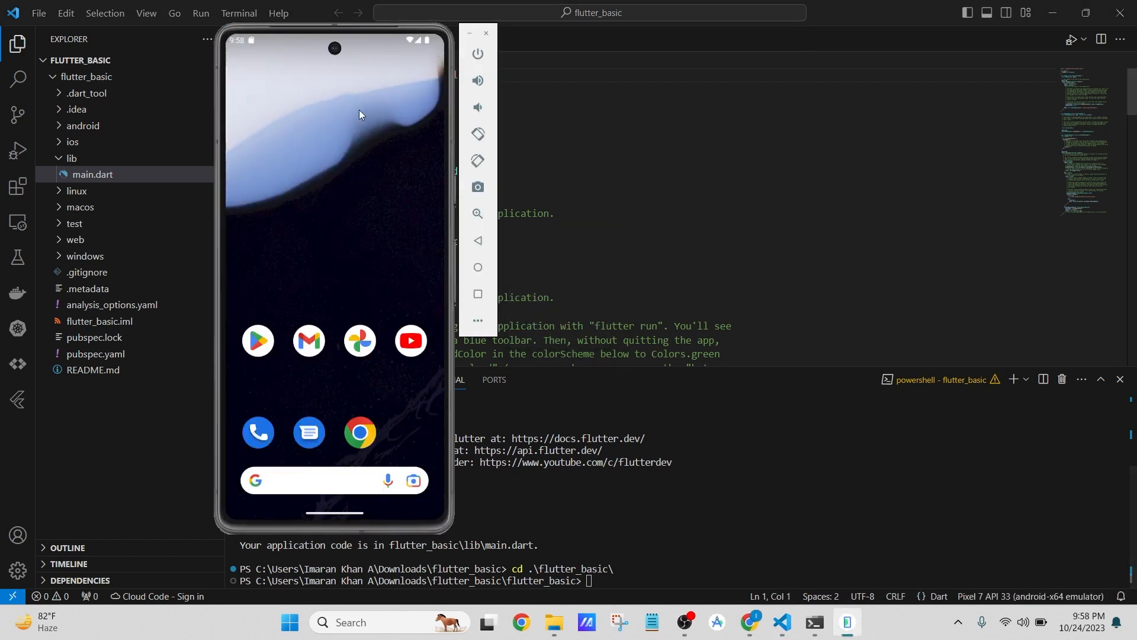
{"action": "left_click_drag", "start_coordinate": [382, 29], "coordinate": [1008, 47]}
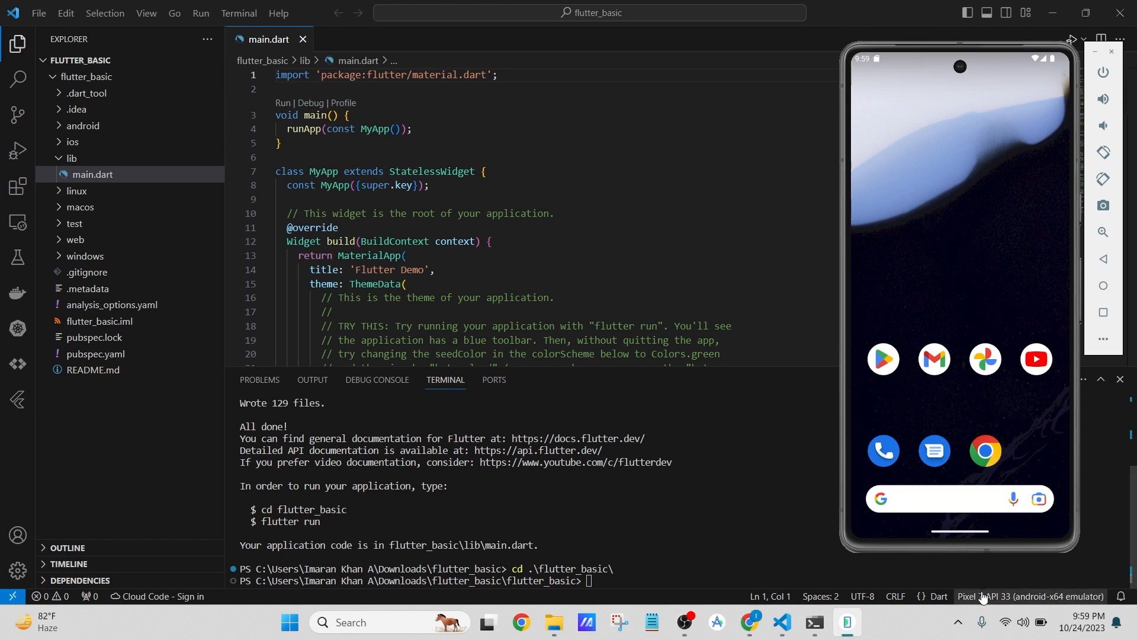
Select Pixel 7 API 33 as the target device, then launch main.dart in debug mode and bring the emulator forward.
{"action": "left_click", "coordinate": [985, 597]}
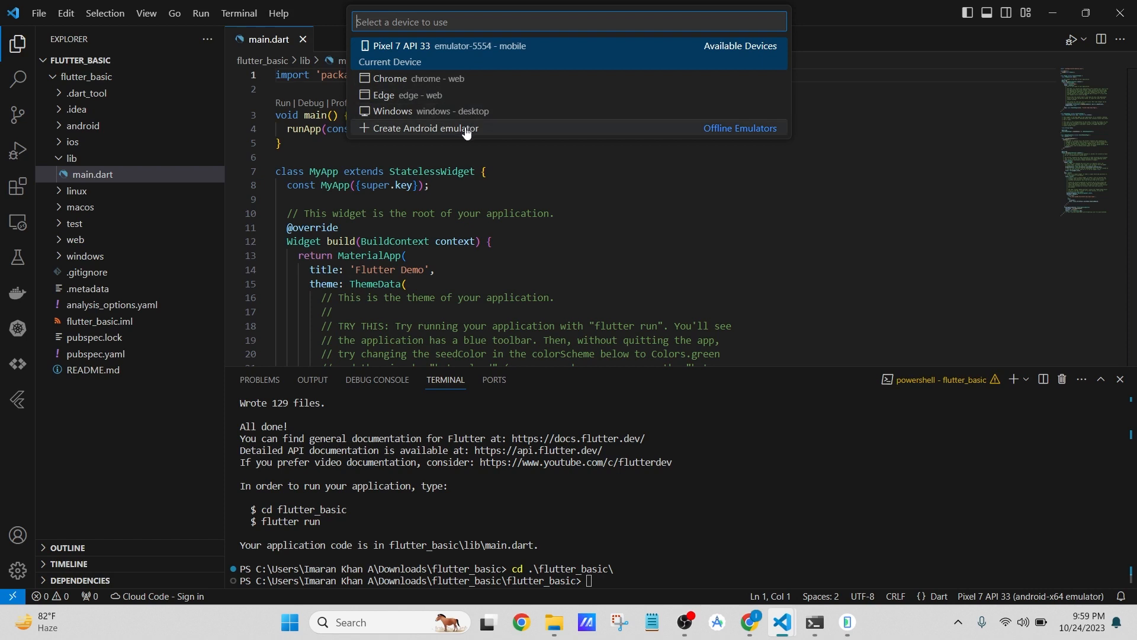
{"action": "left_click", "coordinate": [507, 57]}
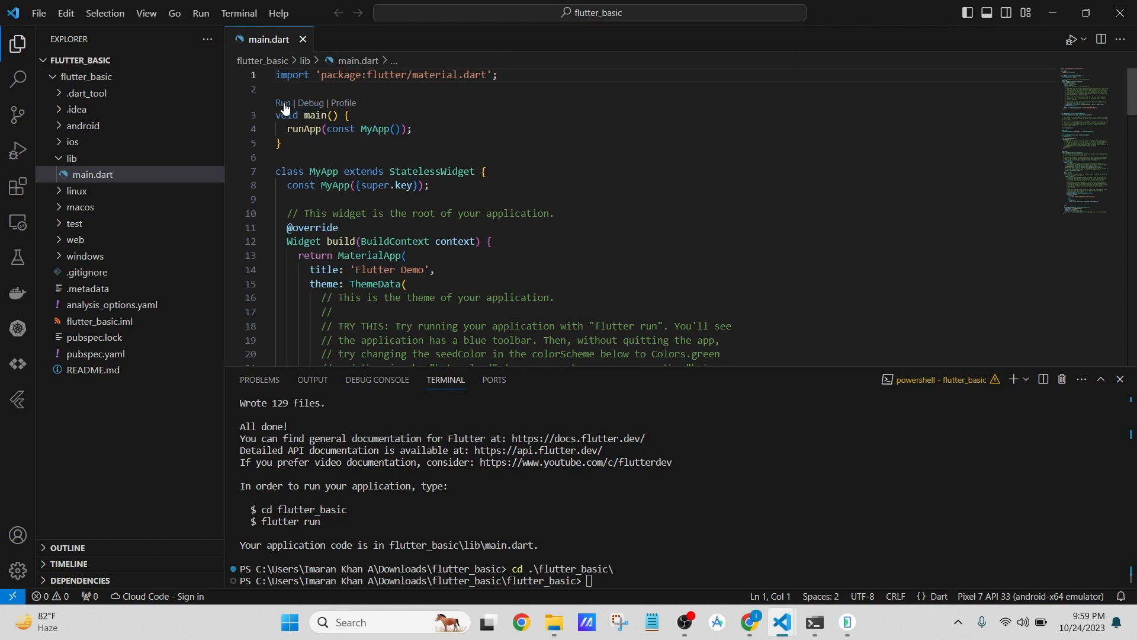
{"action": "left_click", "coordinate": [309, 104]}
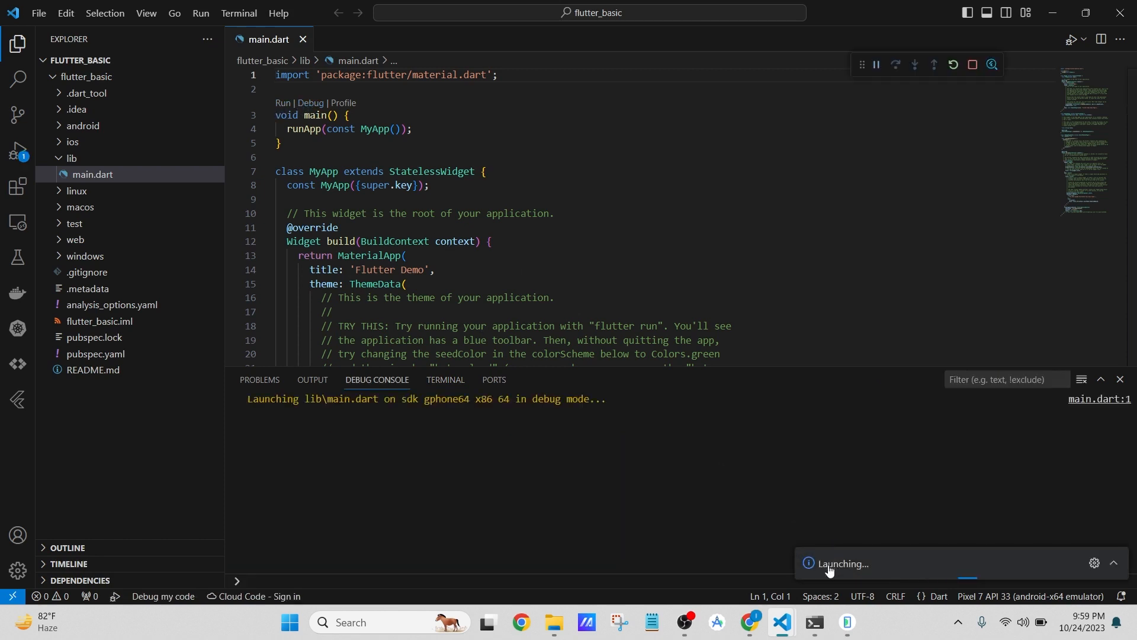
{"action": "left_click", "coordinate": [844, 627]}
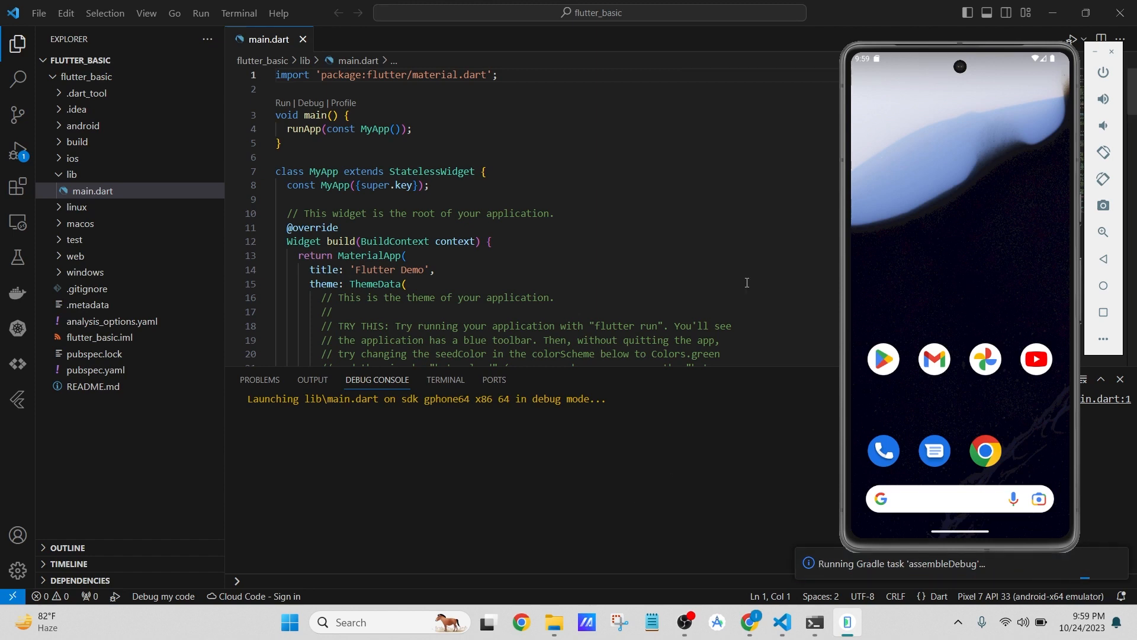
Examine the MaterialApp title 'Flutter Demo' and the MyHomePage widget set as home in main.dart.
{"action": "scroll", "coordinate": [427, 227], "scroll_direction": "down", "scroll_amount": 2}
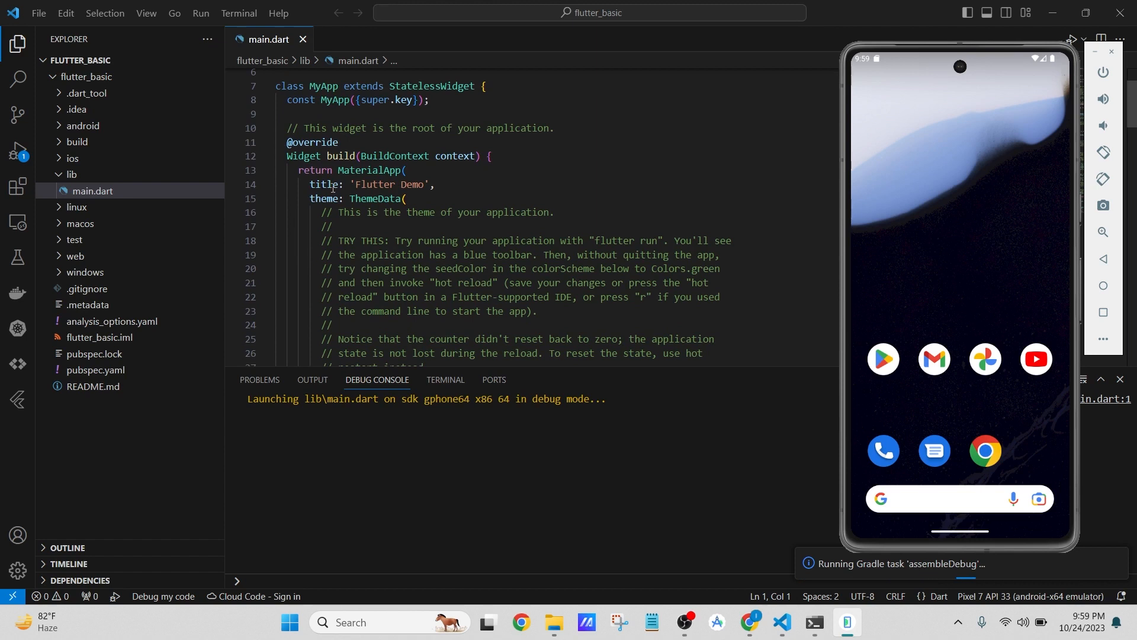
{"action": "left_click", "coordinate": [356, 185]}
{"action": "left_click_drag", "start_coordinate": [356, 185], "coordinate": [427, 184]}
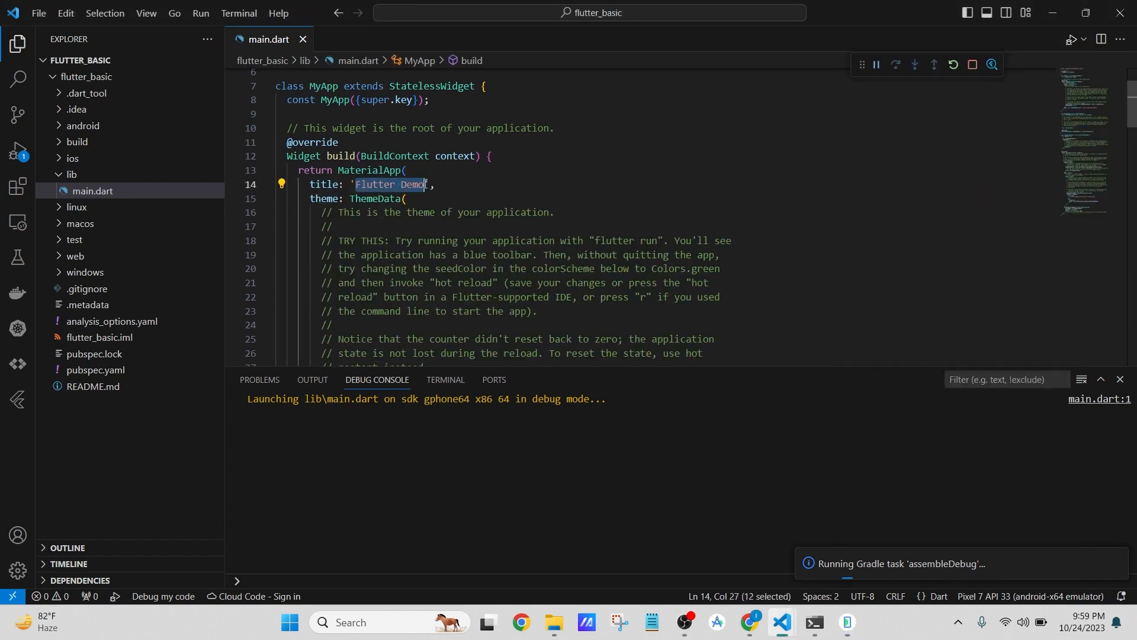
{"action": "scroll", "coordinate": [425, 183], "scroll_direction": "down", "scroll_amount": 5}
{"action": "scroll", "coordinate": [425, 183], "scroll_direction": "down", "scroll_amount": 2}
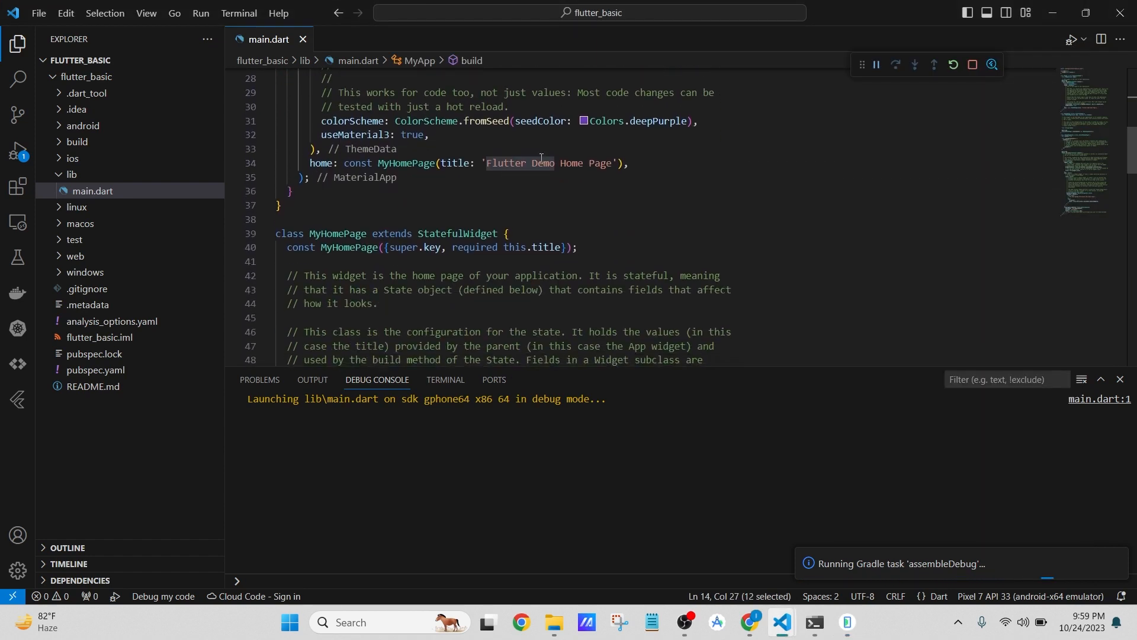
{"action": "double_click", "coordinate": [395, 163]}
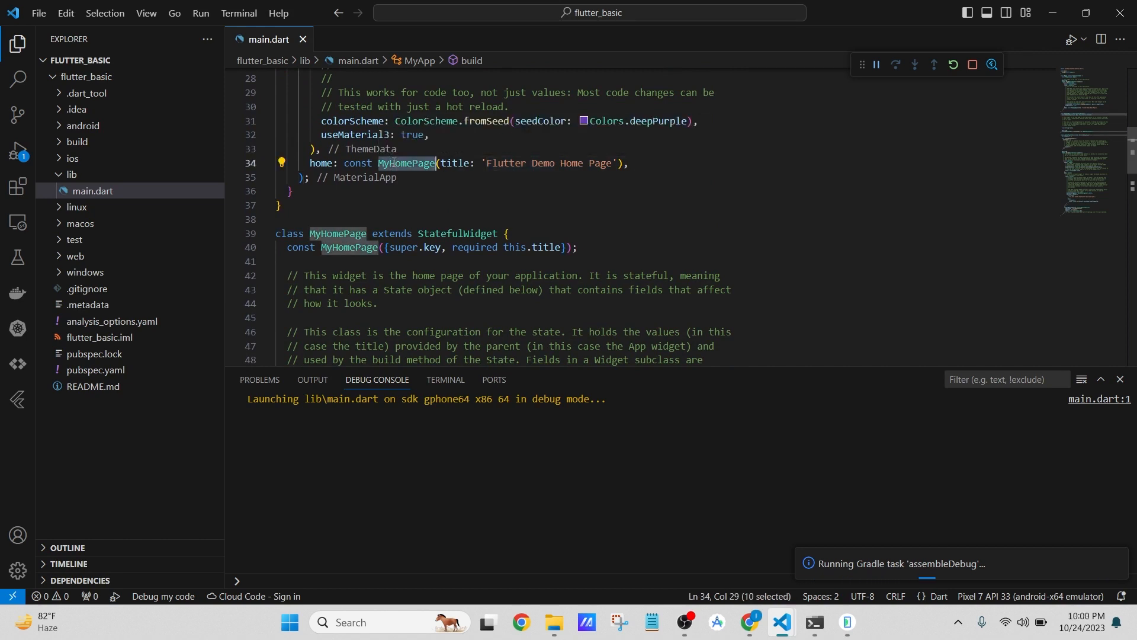
Examine the _MyHomePageState class in main.dart, focusing on the _incrementCounter method and its _counter++ statement.
{"action": "scroll", "coordinate": [468, 252], "scroll_direction": "down", "scroll_amount": 9}
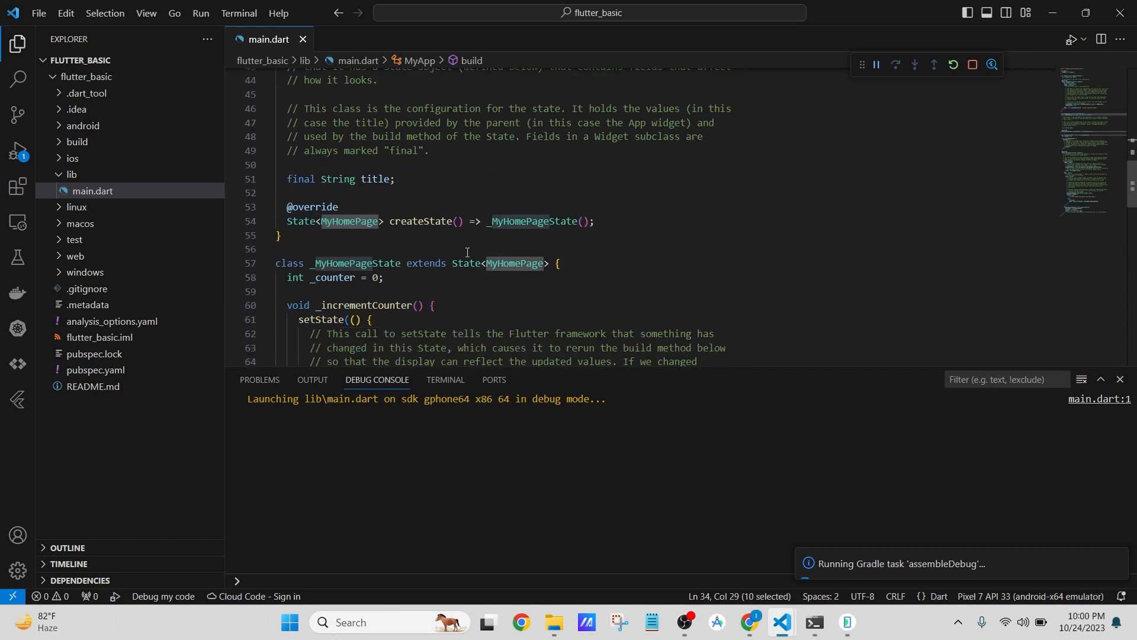
{"action": "scroll", "coordinate": [467, 253], "scroll_direction": "down", "scroll_amount": 5}
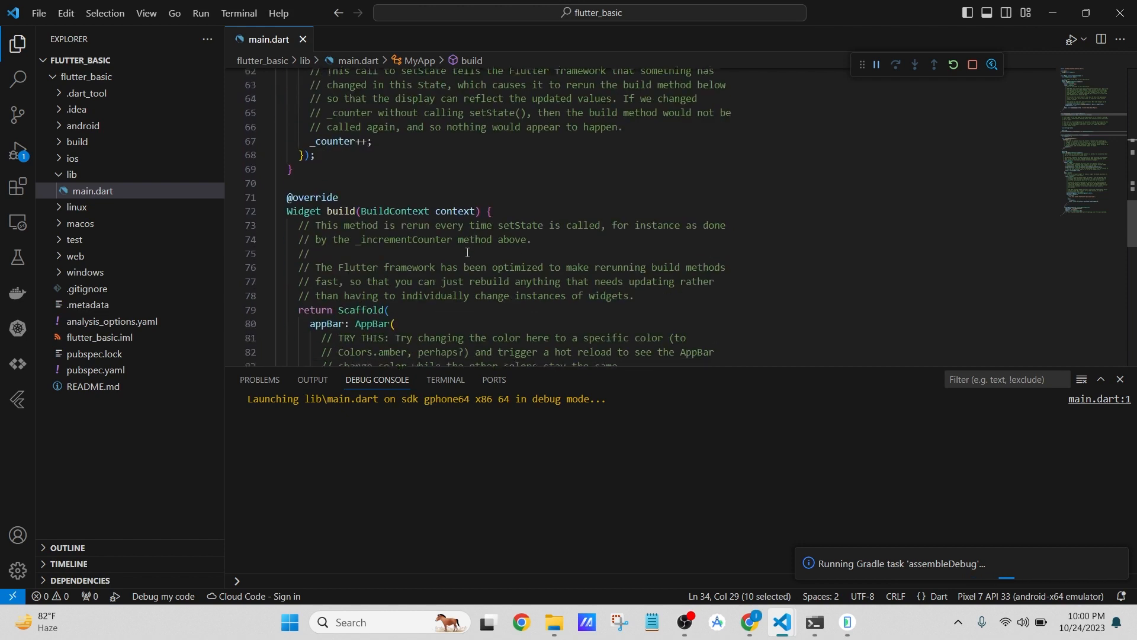
{"action": "scroll", "coordinate": [445, 225], "scroll_direction": "up", "scroll_amount": 3}
{"action": "scroll", "coordinate": [445, 226], "scroll_direction": "up", "scroll_amount": 2}
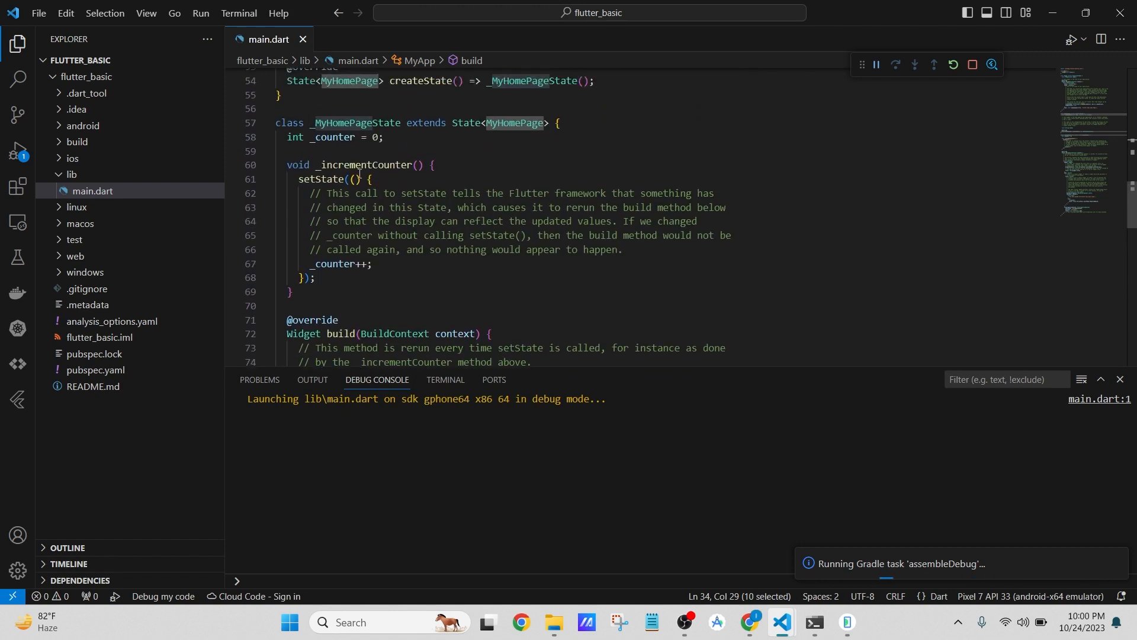
{"action": "double_click", "coordinate": [359, 165]}
{"action": "scroll", "coordinate": [394, 209], "scroll_direction": "down", "scroll_amount": 2}
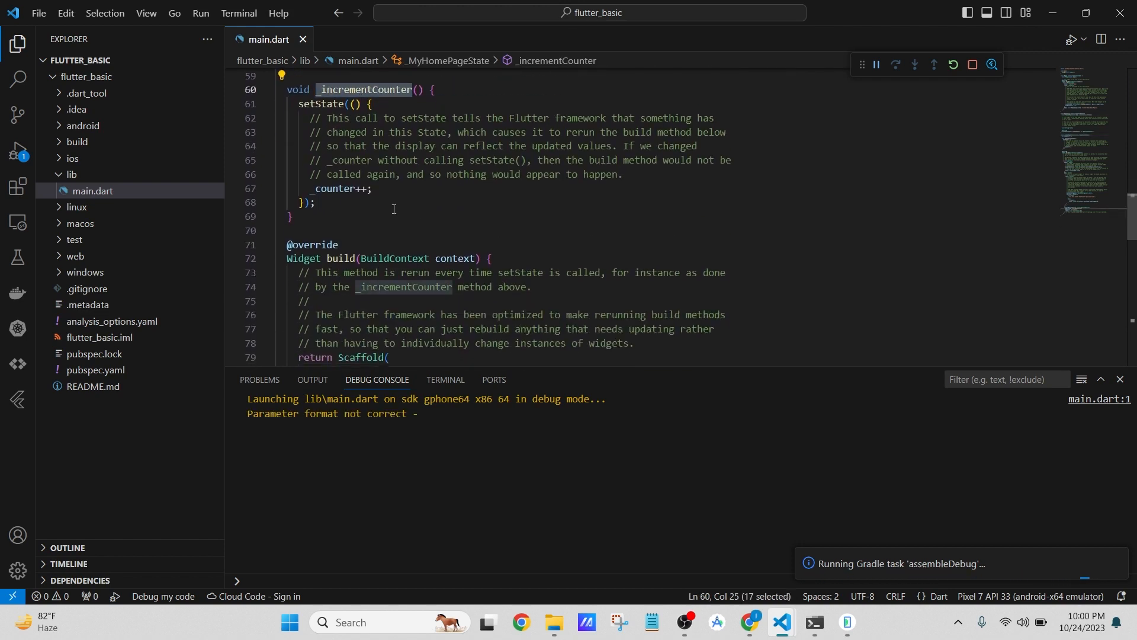
{"action": "double_click", "coordinate": [343, 189]}
{"action": "scroll", "coordinate": [343, 196], "scroll_direction": "down", "scroll_amount": 9}
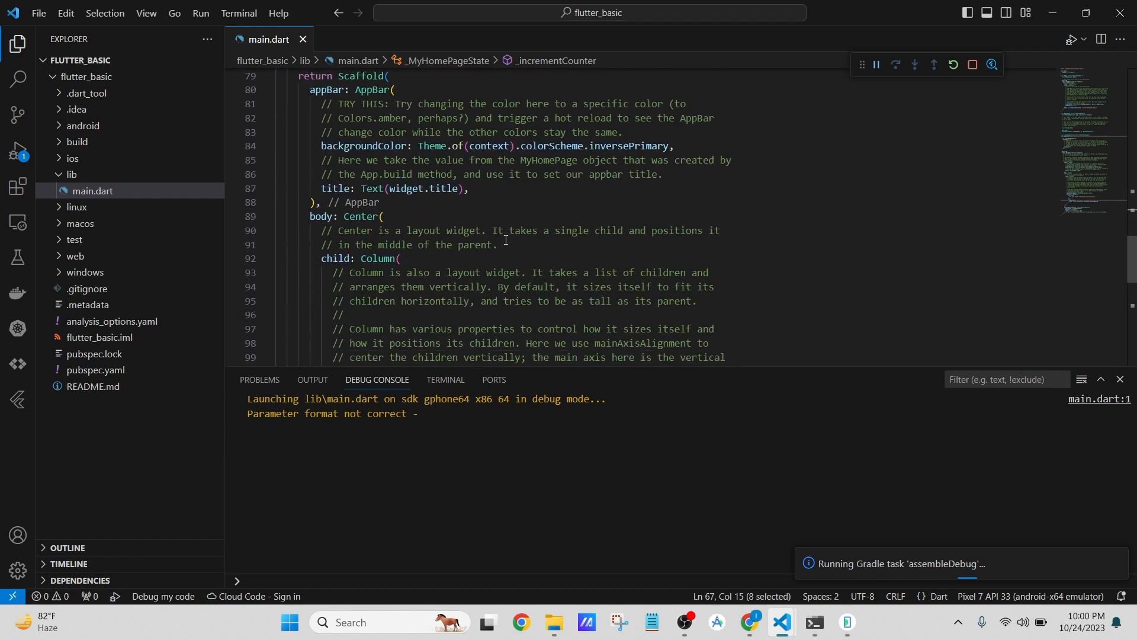
Trace how the FloatingActionButton's onPressed calls _incrementCounter and how the Text widget displays $_counter.
{"action": "scroll", "coordinate": [506, 240], "scroll_direction": "down", "scroll_amount": 8}
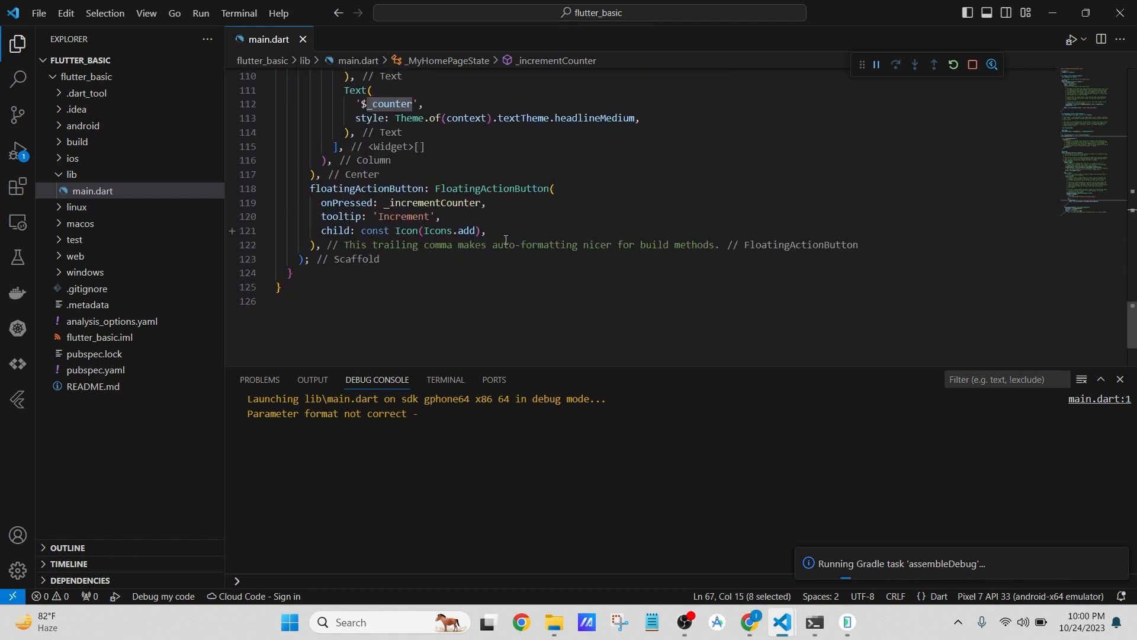
{"action": "triple_click", "coordinate": [355, 188]}
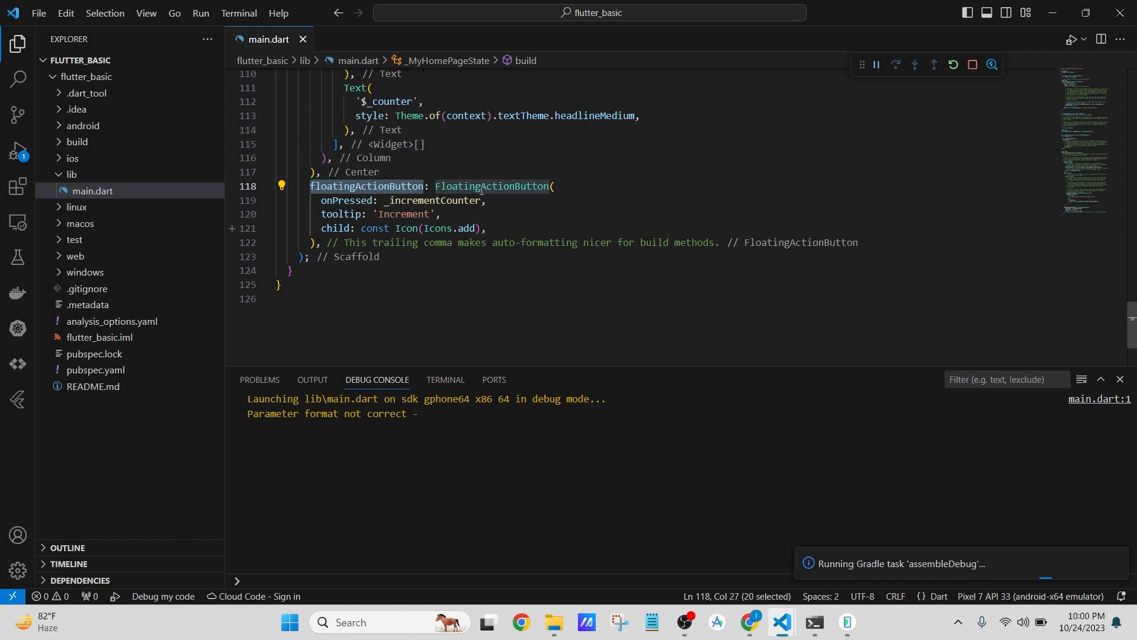
{"action": "left_click", "coordinate": [518, 187]}
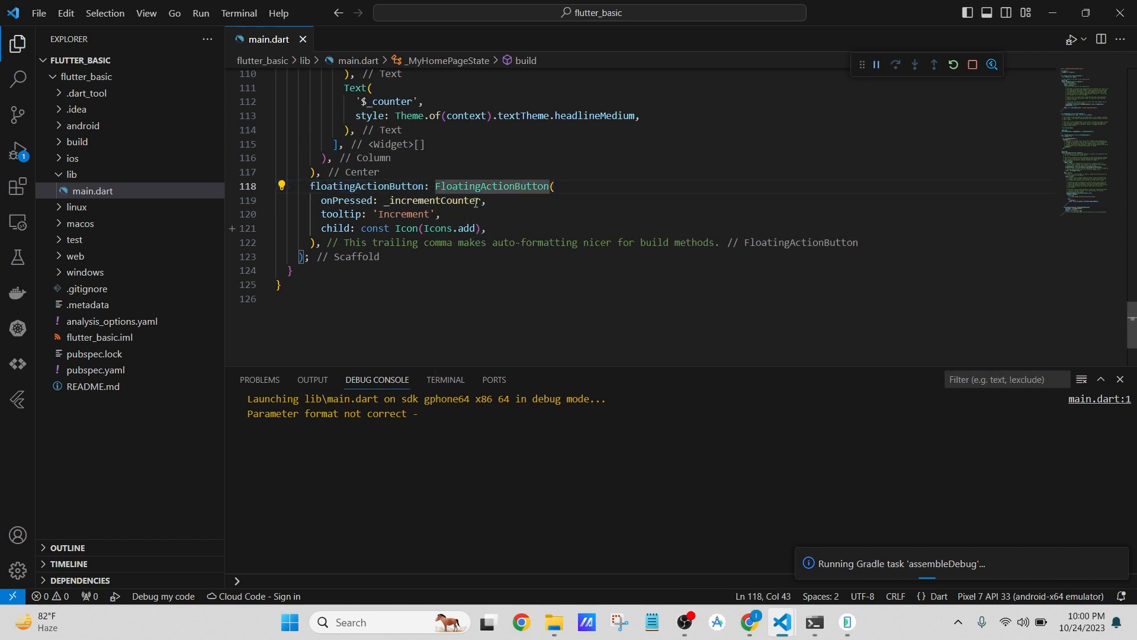
{"action": "double_click", "coordinate": [441, 201]}
{"action": "scroll", "coordinate": [481, 179], "scroll_direction": "up", "scroll_amount": 10}
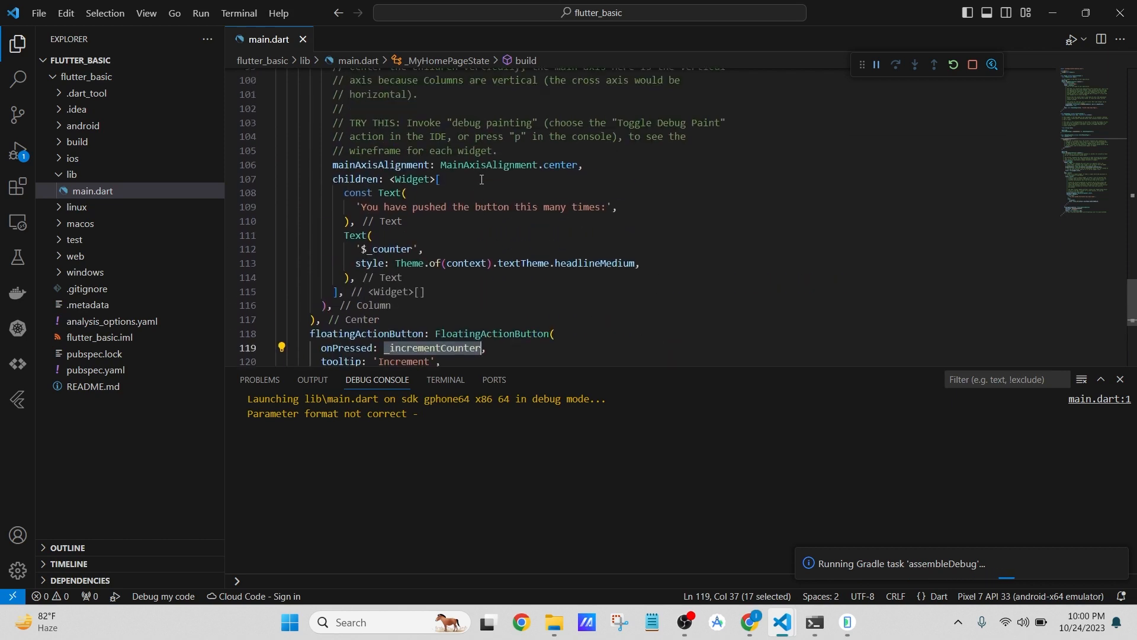
{"action": "scroll", "coordinate": [481, 179], "scroll_direction": "up", "scroll_amount": 9}
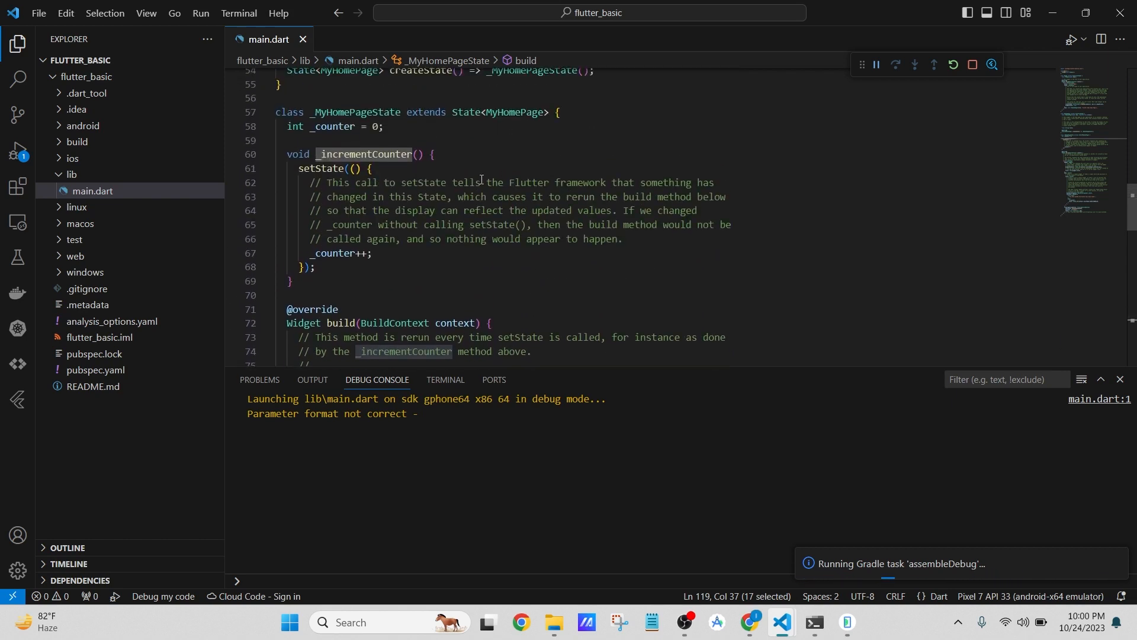
{"action": "scroll", "coordinate": [482, 179], "scroll_direction": "down", "scroll_amount": 8}
{"action": "scroll", "coordinate": [482, 180], "scroll_direction": "up", "scroll_amount": 4}
{"action": "scroll", "coordinate": [482, 179], "scroll_direction": "down", "scroll_amount": 10}
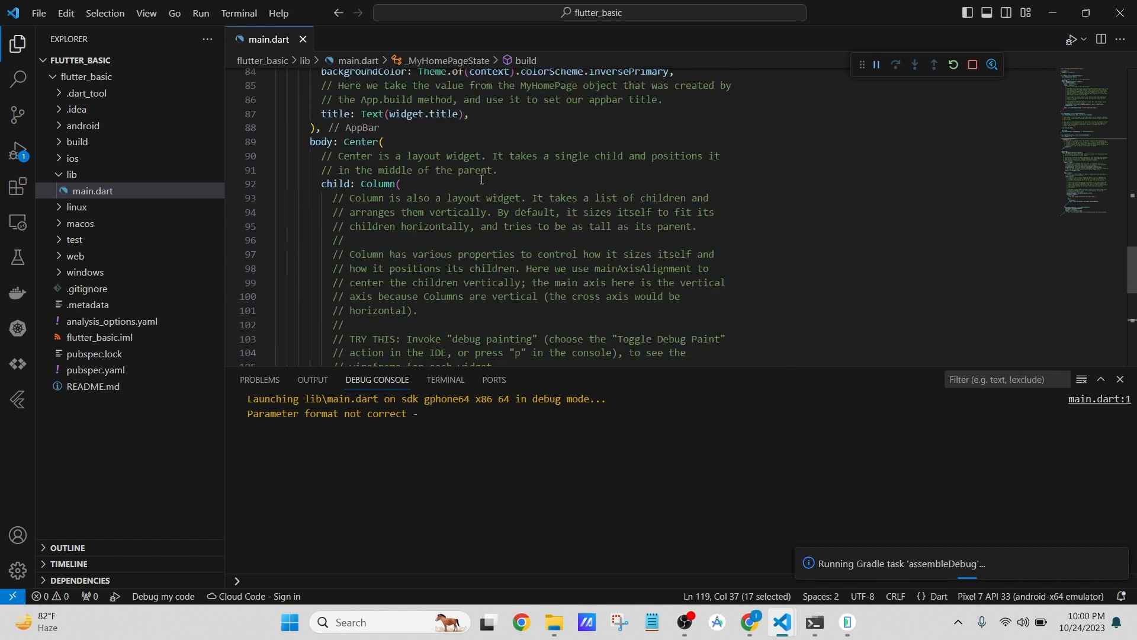
{"action": "scroll", "coordinate": [481, 179], "scroll_direction": "down", "scroll_amount": 3}
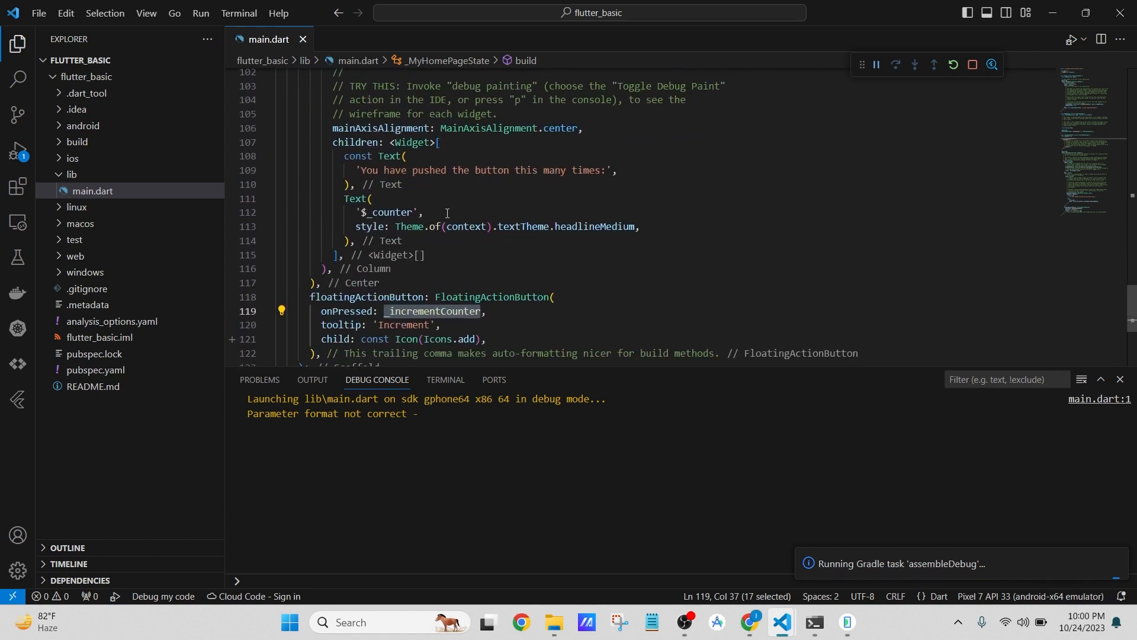
{"action": "double_click", "coordinate": [391, 212]}
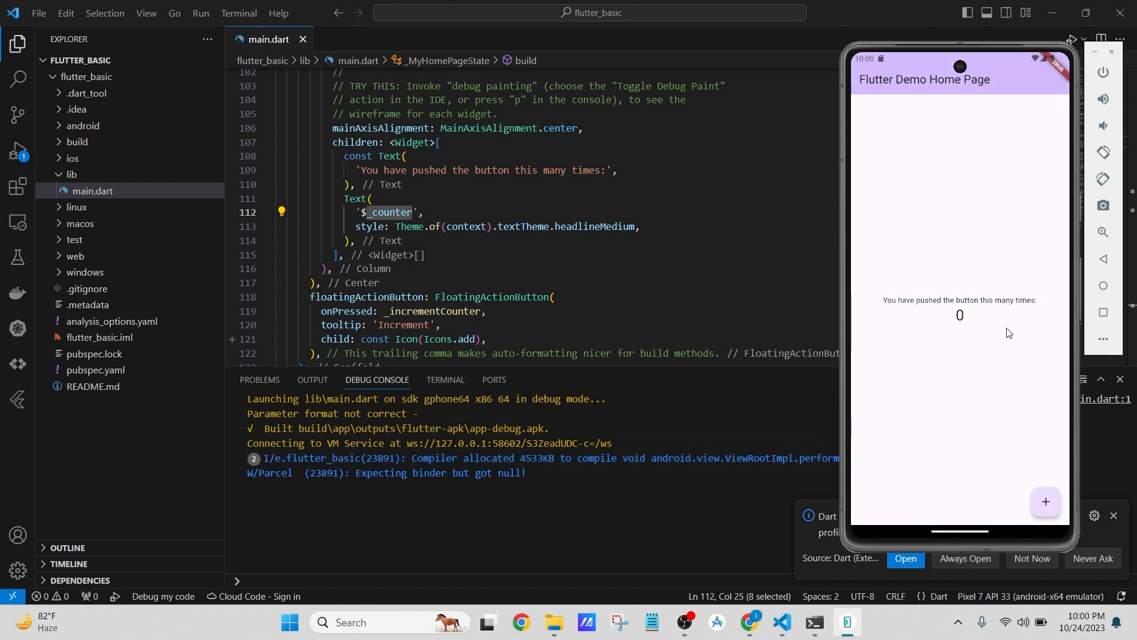
Compare the running app's page title, counter text and floating button with their matching code in main.dart.
{"action": "scroll", "coordinate": [591, 243], "scroll_direction": "up", "scroll_amount": 10}
{"action": "scroll", "coordinate": [591, 243], "scroll_direction": "up", "scroll_amount": 14}
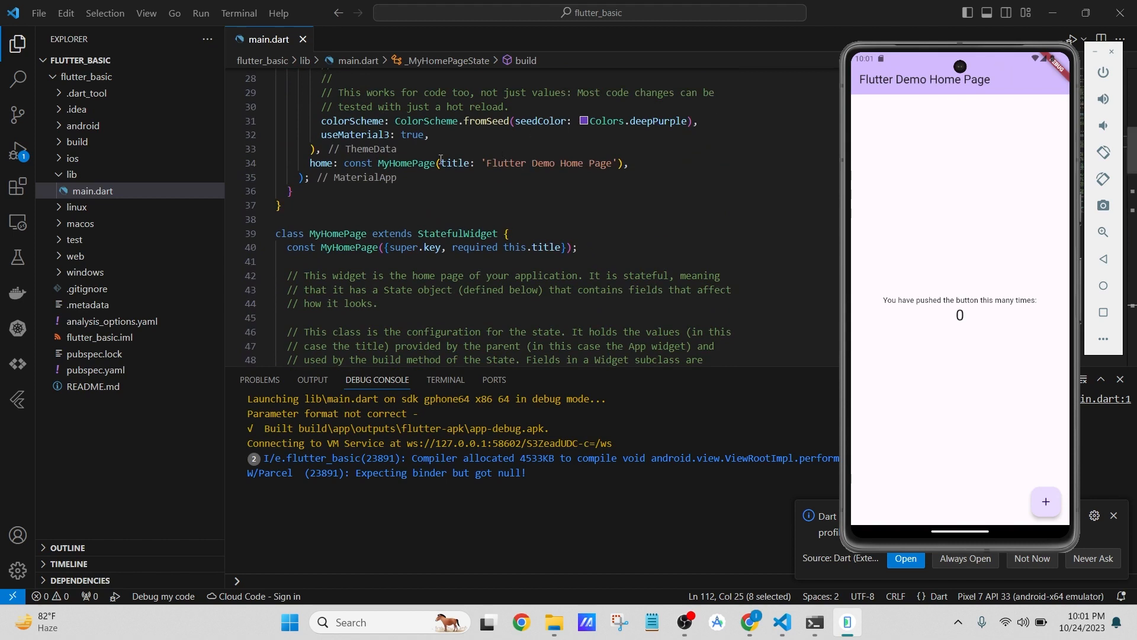
{"action": "scroll", "coordinate": [692, 337], "scroll_direction": "down", "scroll_amount": 14}
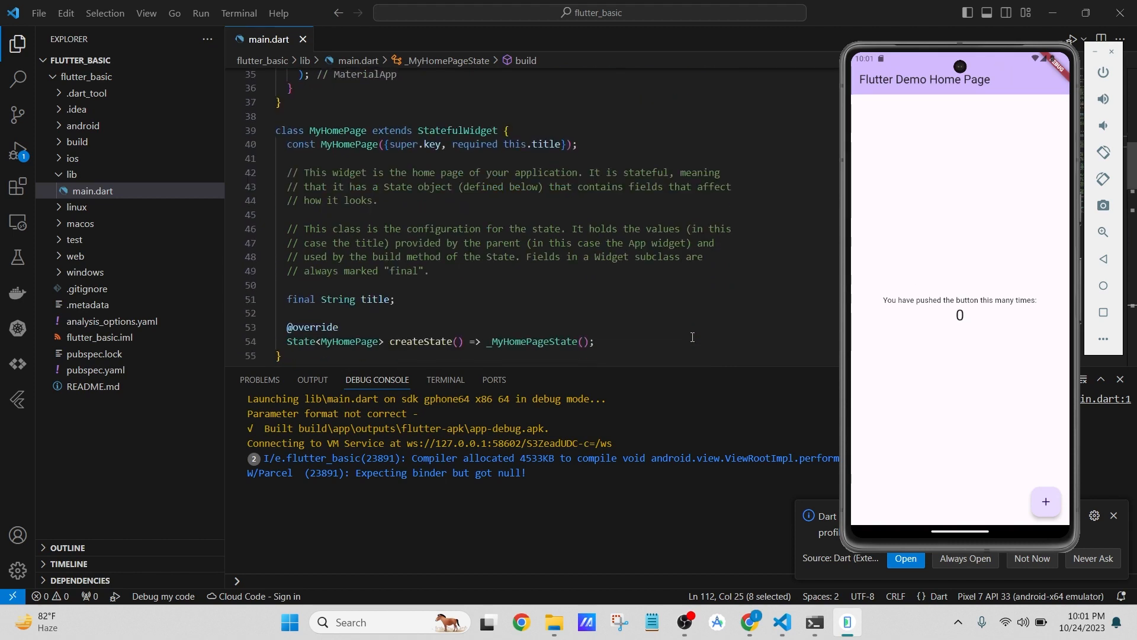
{"action": "scroll", "coordinate": [692, 337], "scroll_direction": "down", "scroll_amount": 11}
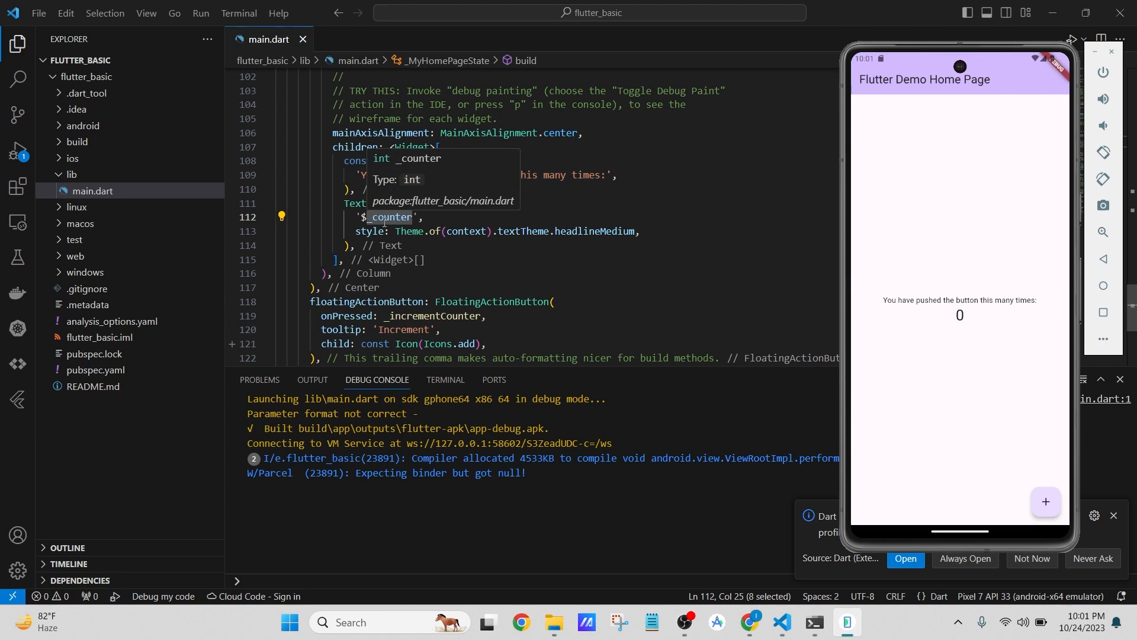
{"action": "scroll", "coordinate": [673, 215], "scroll_direction": "up", "scroll_amount": 3}
{"action": "scroll", "coordinate": [673, 215], "scroll_direction": "up", "scroll_amount": 13}
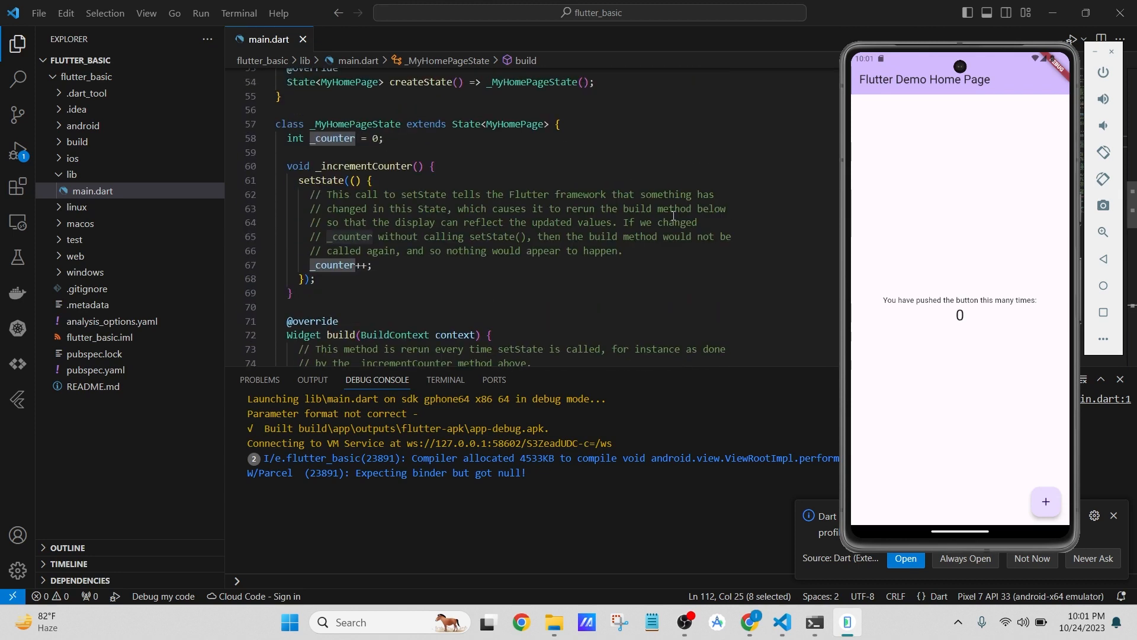
{"action": "scroll", "coordinate": [564, 237], "scroll_direction": "down", "scroll_amount": 20}
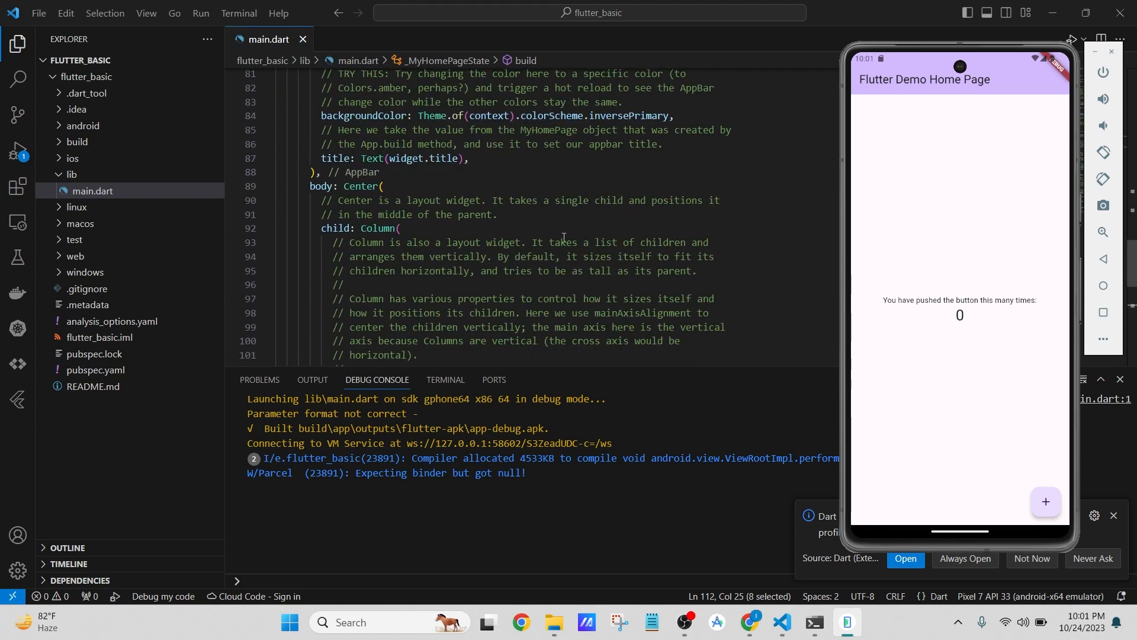
{"action": "scroll", "coordinate": [564, 236], "scroll_direction": "up", "scroll_amount": 1}
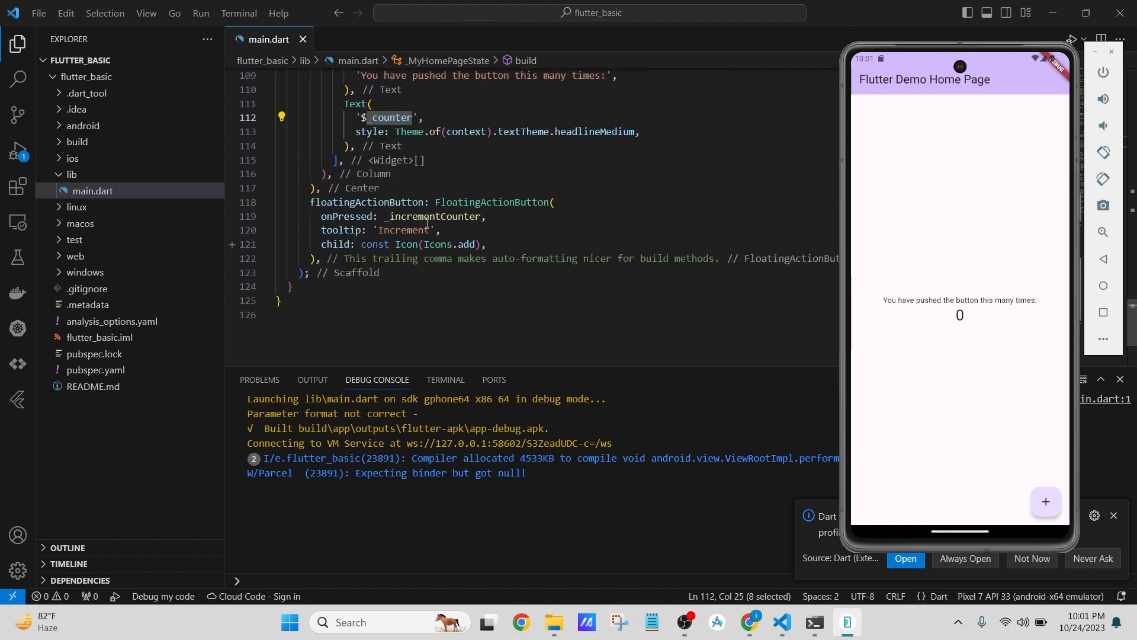
{"action": "mouse_move", "coordinate": [525, 196]}
{"action": "scroll", "coordinate": [390, 134], "scroll_direction": "up", "scroll_amount": 1}
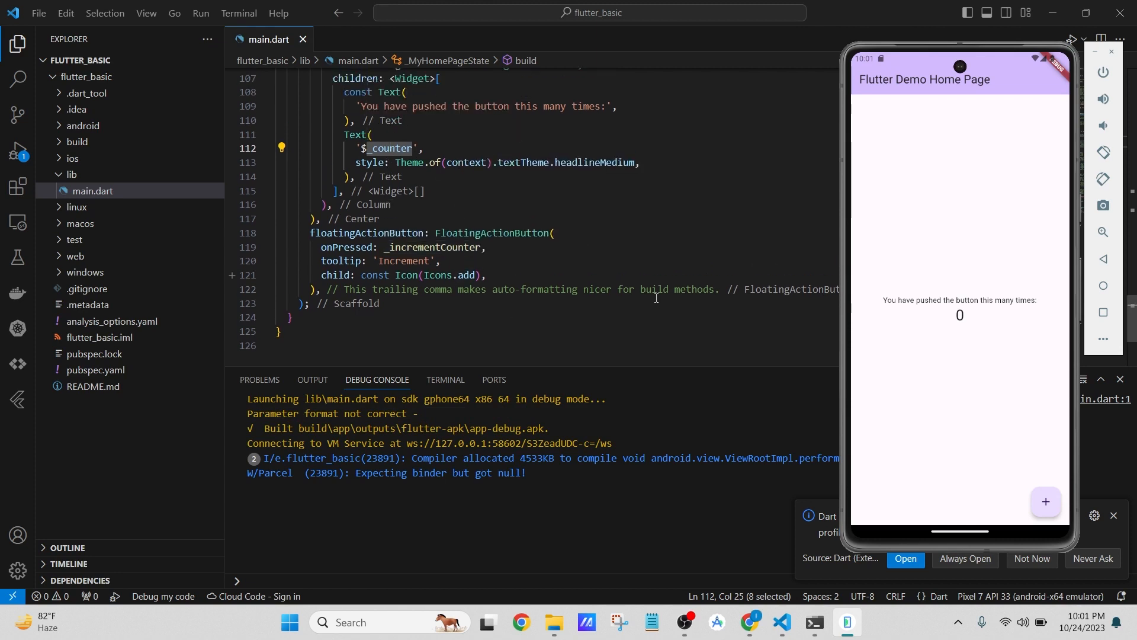
Test the running demo app by raising its counter to 6 with the floating add button.
{"action": "left_click", "coordinate": [1052, 503]}
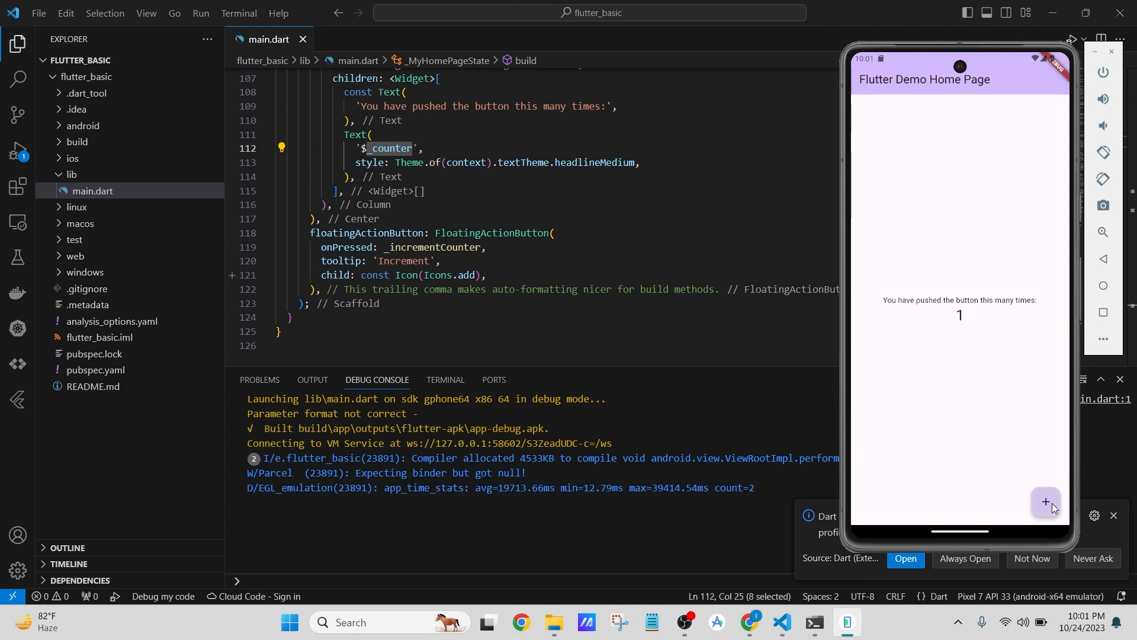
{"action": "left_click", "coordinate": [1052, 503]}
{"action": "left_click", "coordinate": [1052, 502]}
{"action": "left_click", "coordinate": [1052, 503]}
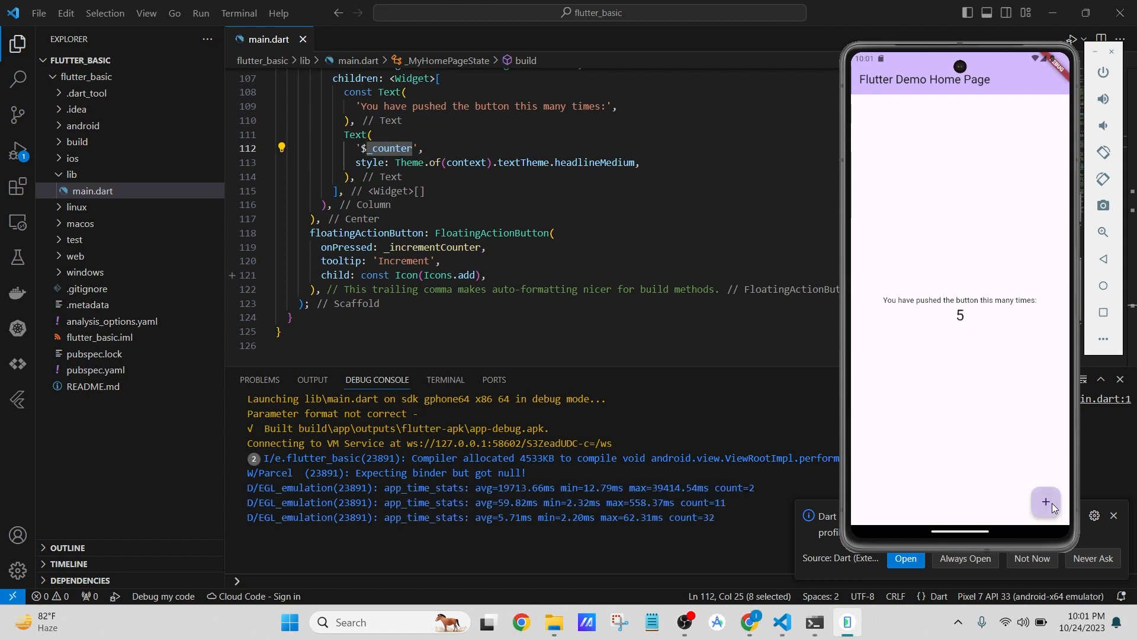
{"action": "left_click", "coordinate": [1052, 503]}
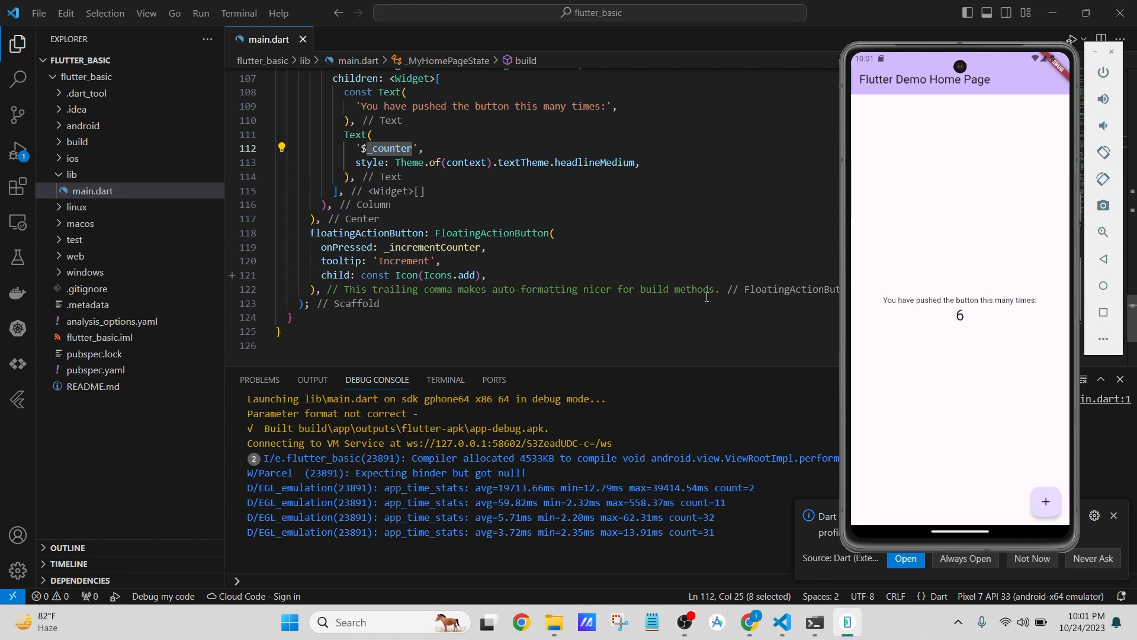
Stop the app's debug session, check the emulator, and return to the main.dart code.
{"action": "left_click", "coordinate": [696, 209]}
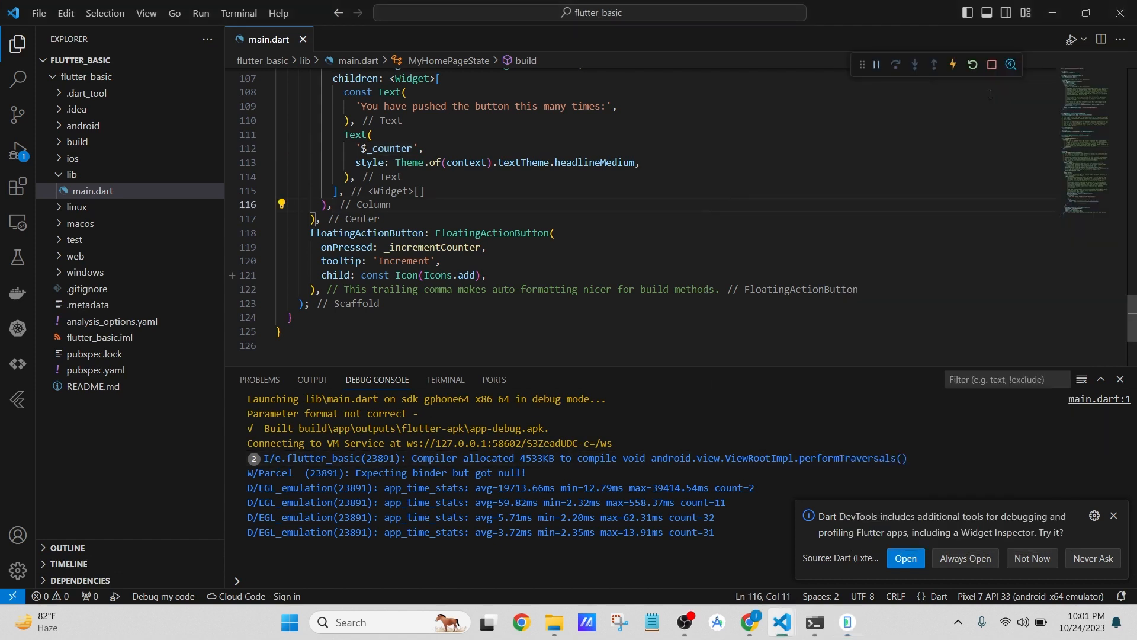
{"action": "left_click", "coordinate": [992, 65]}
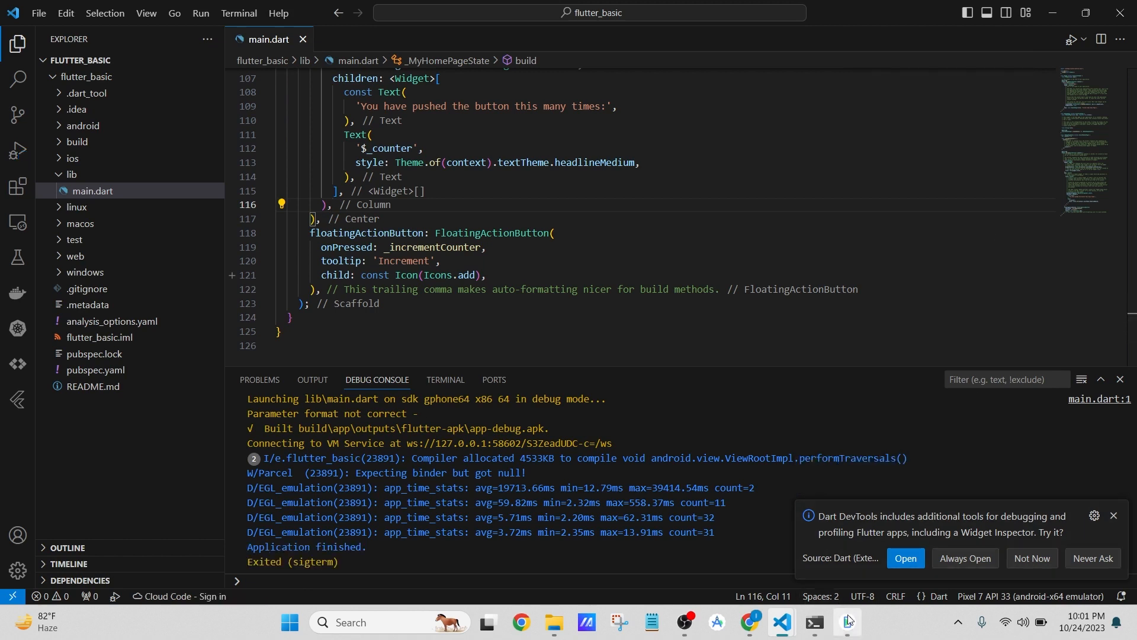
{"action": "left_click", "coordinate": [848, 620]}
{"action": "left_click", "coordinate": [799, 182]}
{"action": "scroll", "coordinate": [799, 183], "scroll_direction": "up", "scroll_amount": 10}
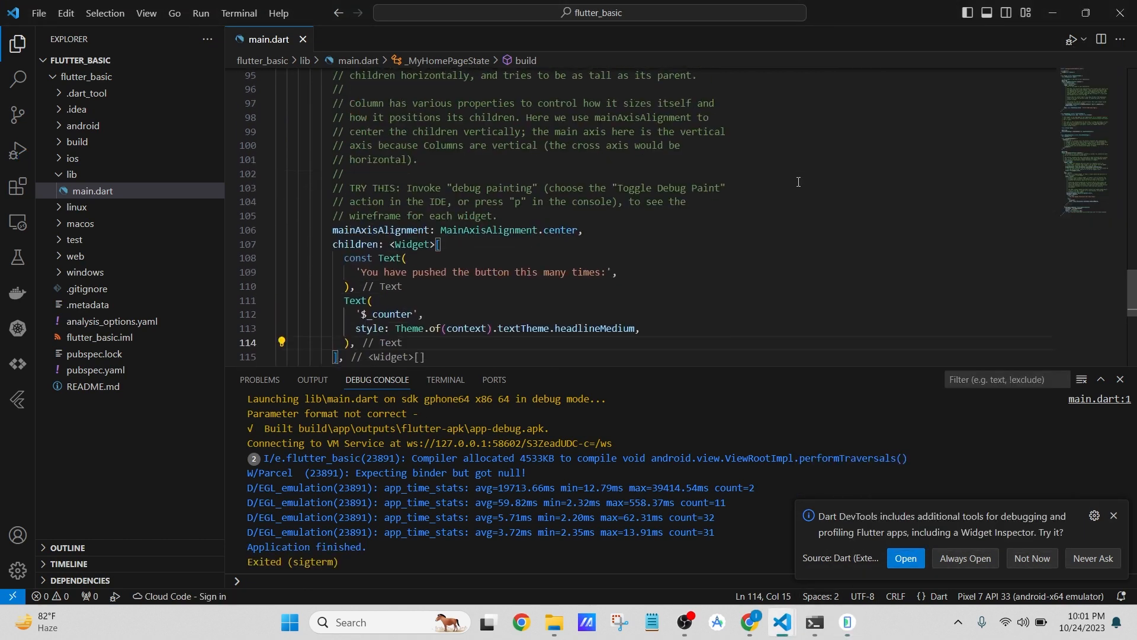
{"action": "scroll", "coordinate": [799, 182], "scroll_direction": "up", "scroll_amount": 1}
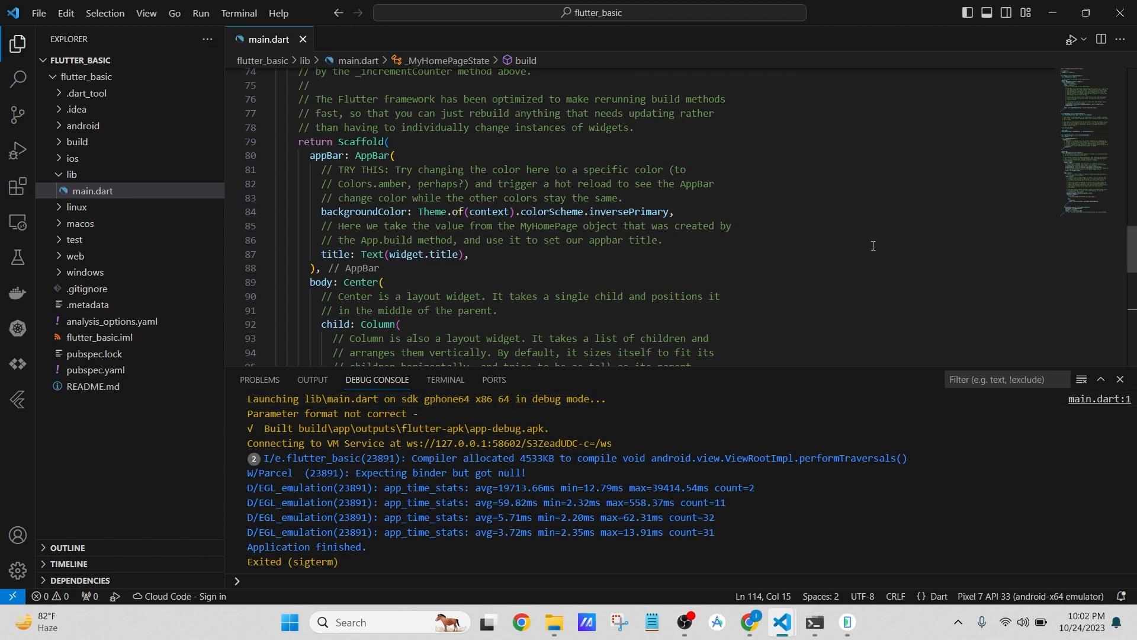
{"action": "scroll", "coordinate": [873, 246], "scroll_direction": "up", "scroll_amount": 15}
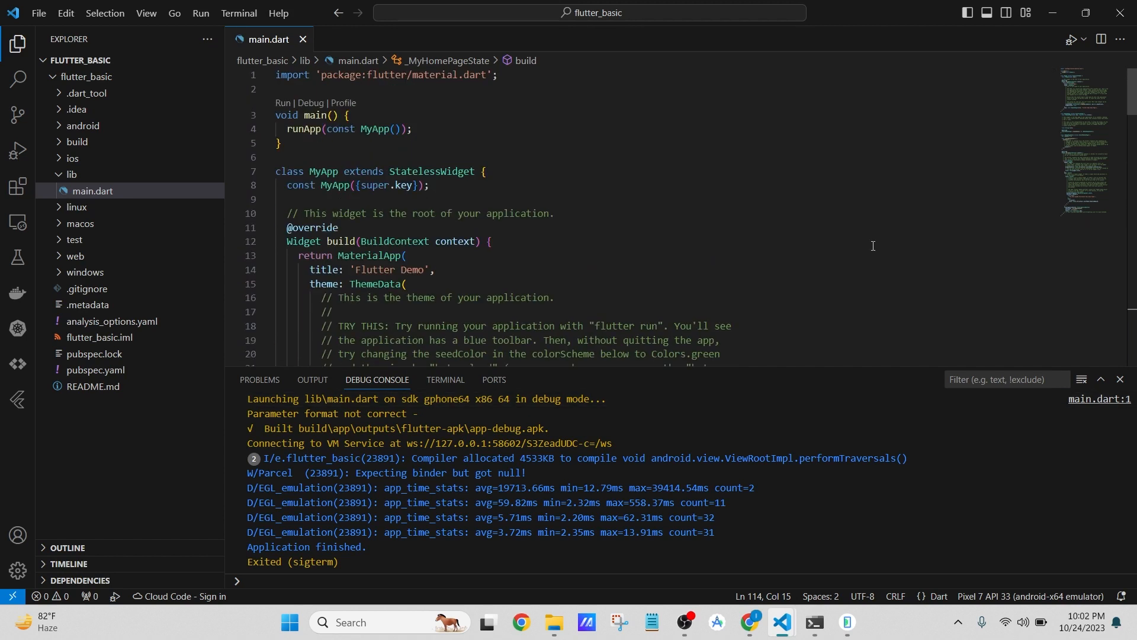